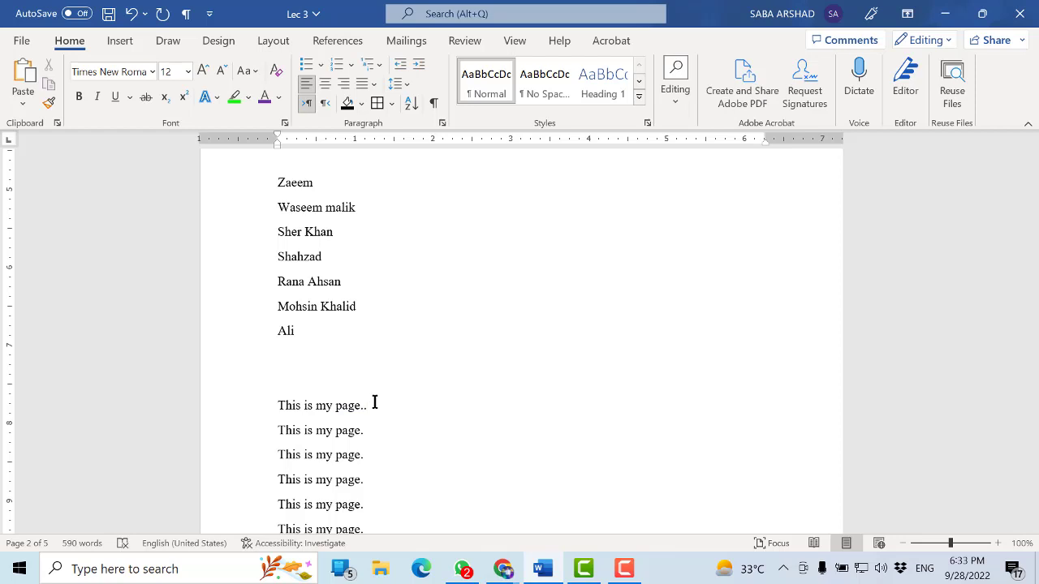
Add three lines reading Heading 1, Heading 2 and Heading 3 below the list of names, and save the document
key("ctrl+s")
left_click(360, 382)
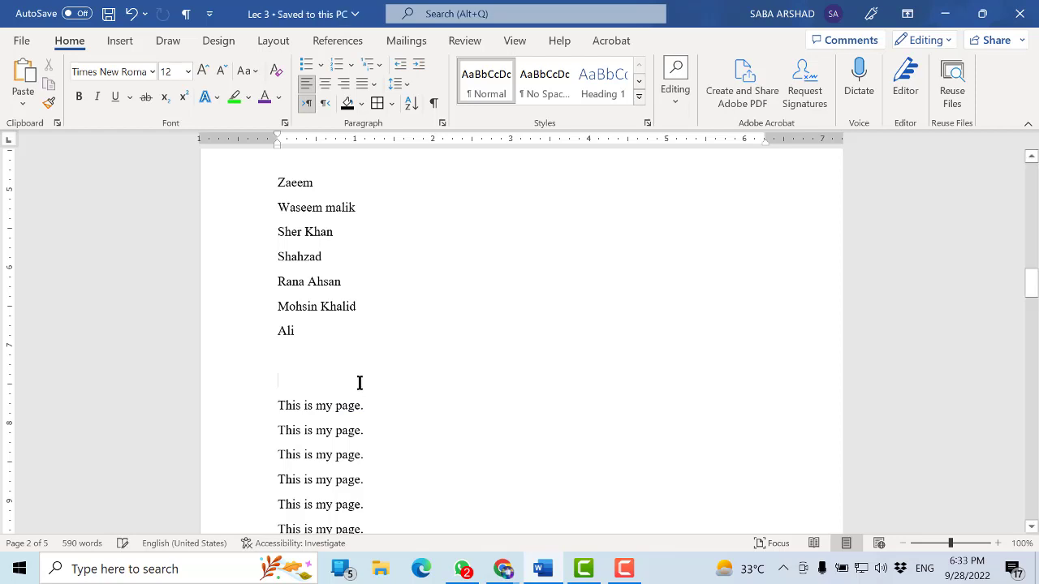
key("Return")
type("Heading 1")
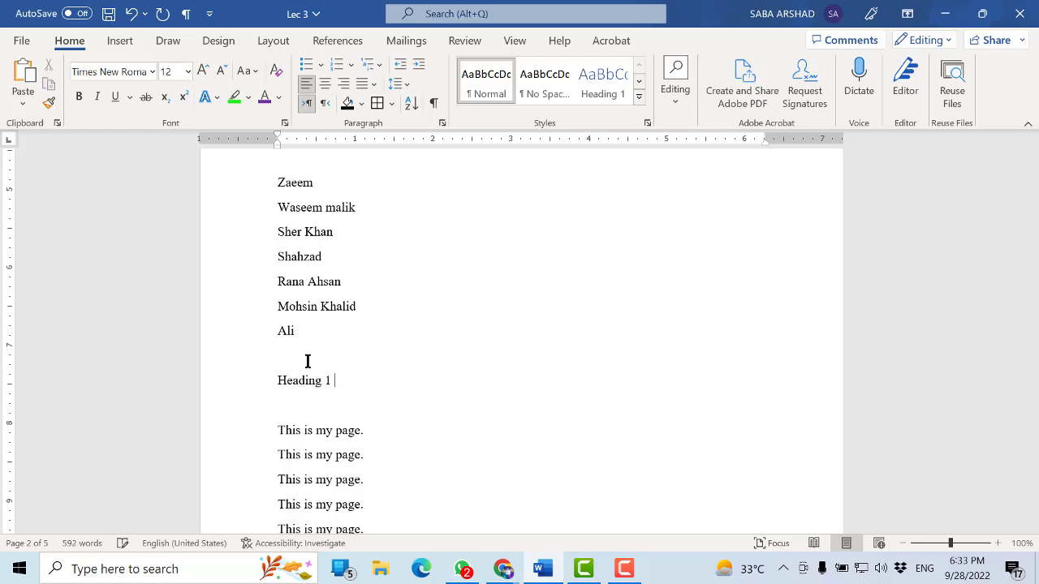
key("Return")
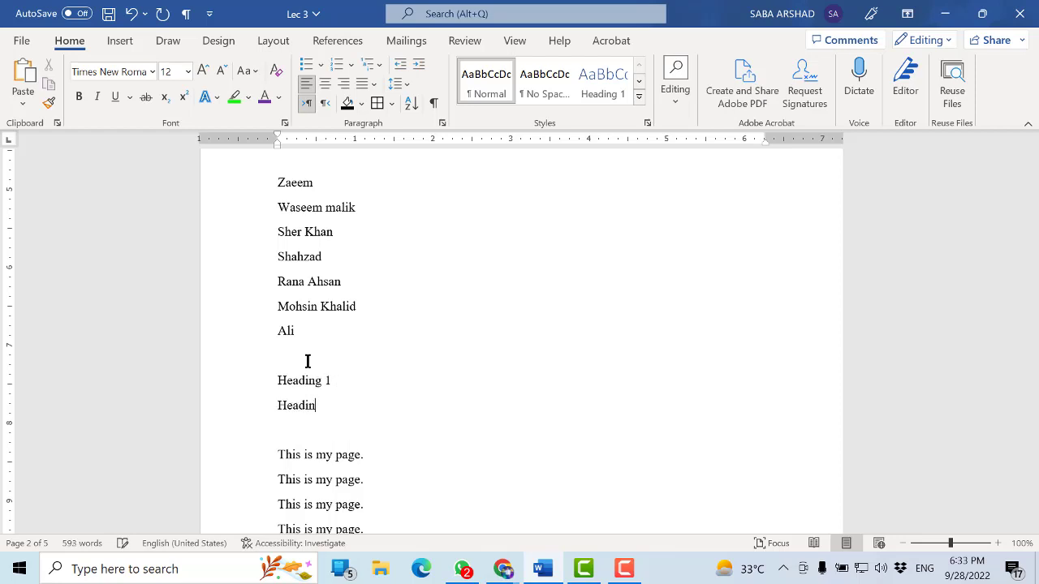
type("Heading 2")
key("Return")
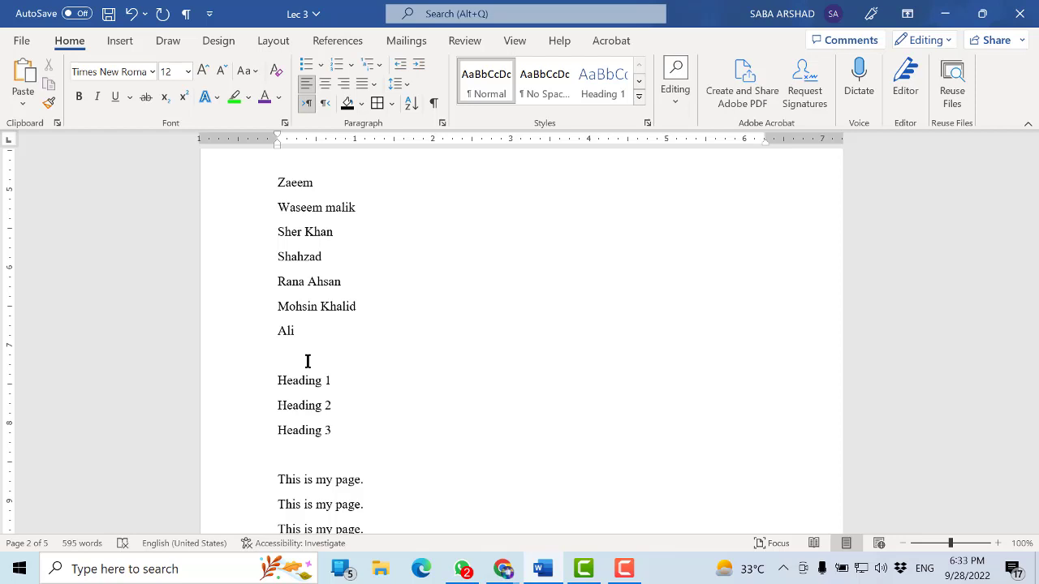
key("Return")
key("ctrl+s")
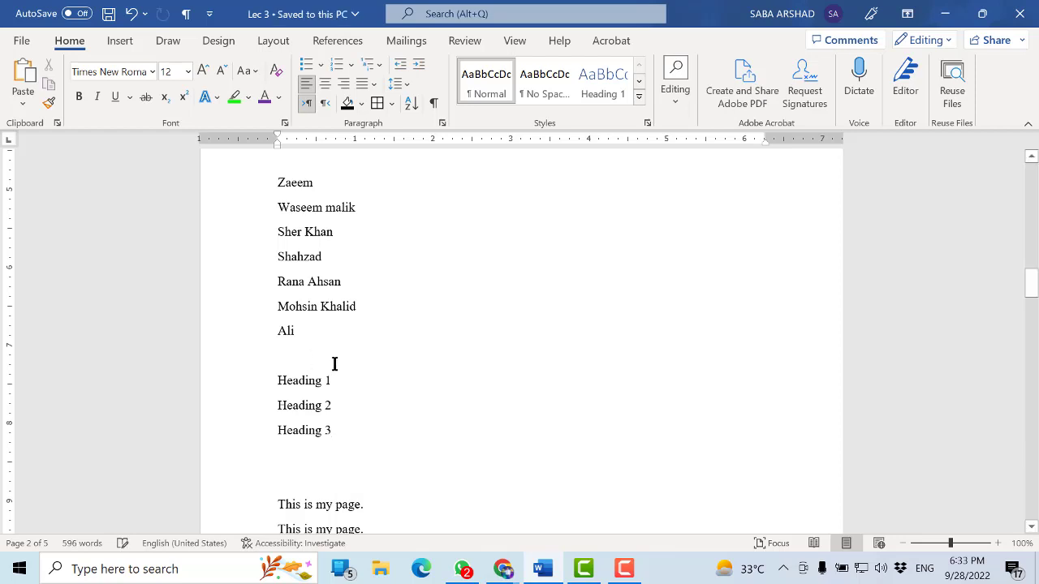
Insert a full line of capital A's under Heading 1 and a full line of capital B's under Heading 2
key("Return")
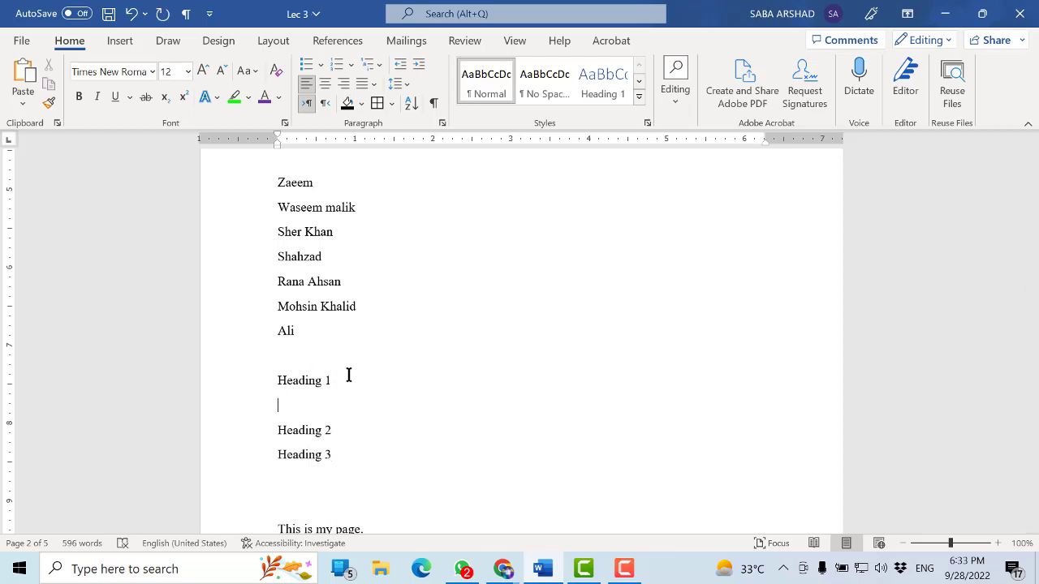
type("AAAAAAAAAAAAAAAAAAAAAAAAAAAAAAAAAAAAAAAAAAAAAAAA")
left_click(366, 430)
key("Return")
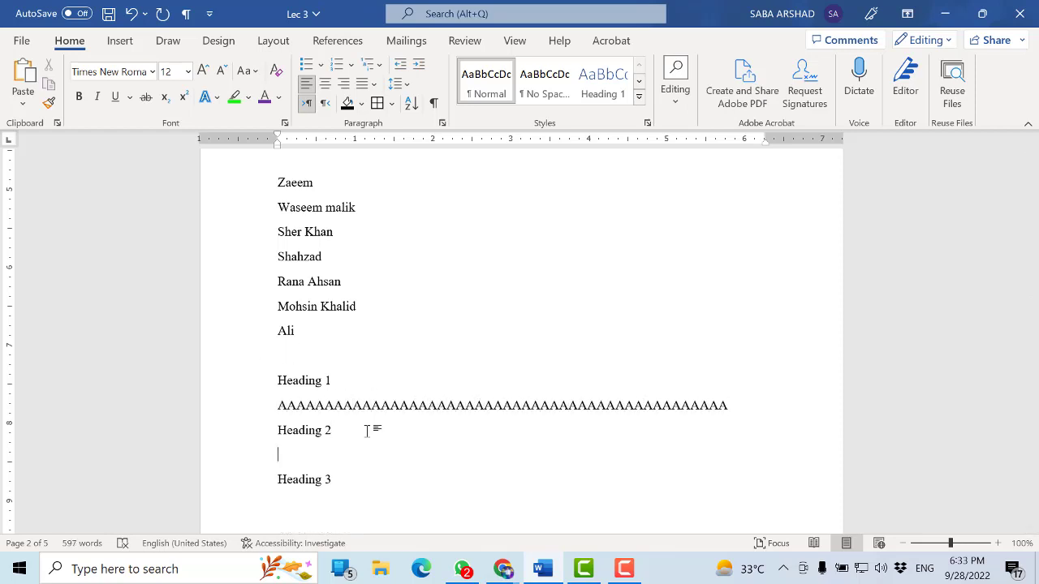
type("BBBBBBBBBBBBBBBBBBBBBBBBBBBBB")
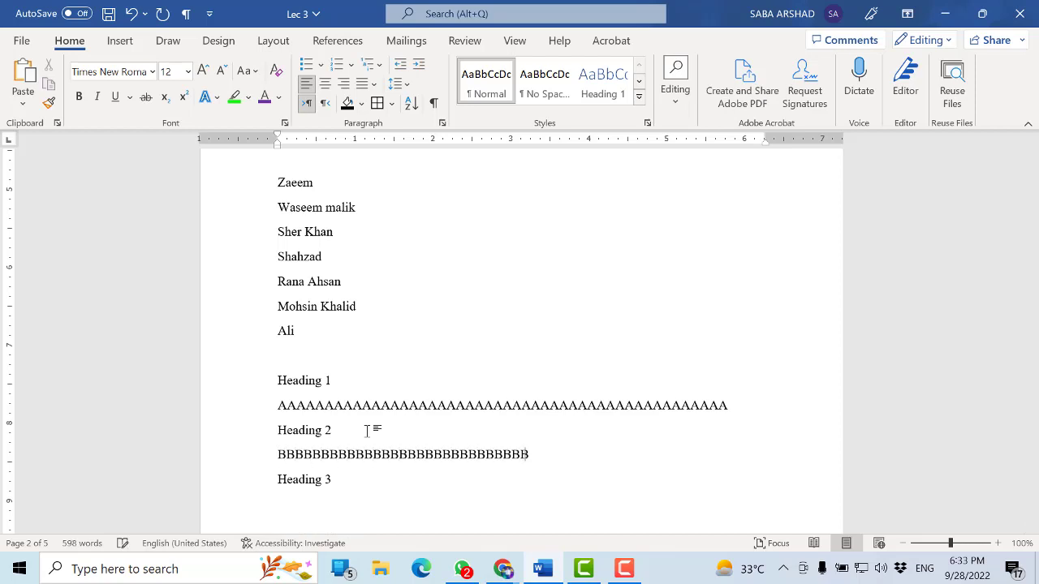
type("BBBBBBBBBBBBBBBBBBBBBBB")
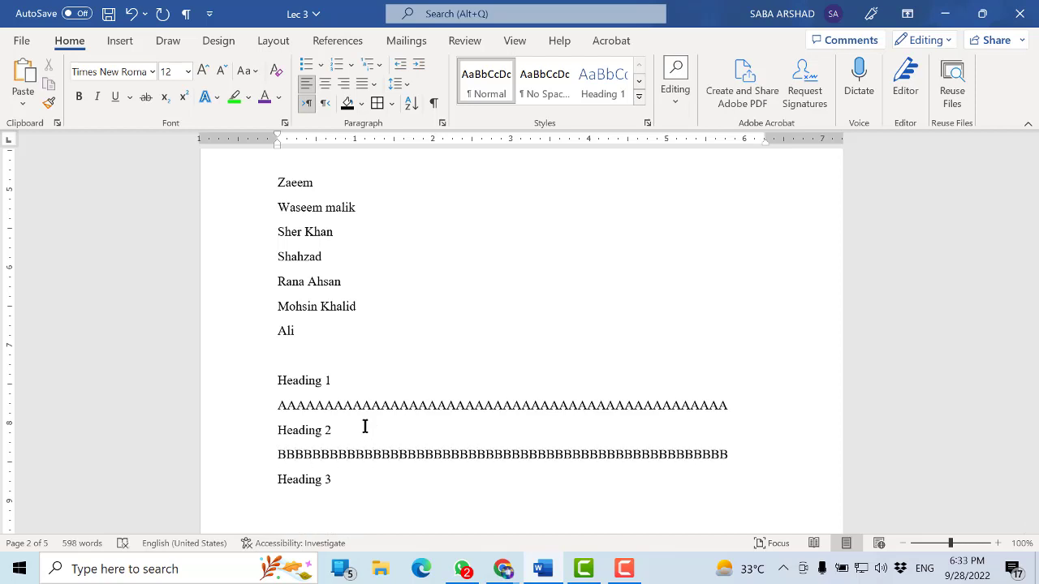
Insert a full line of capital C's under Heading 3 and save the document
left_click(339, 498)
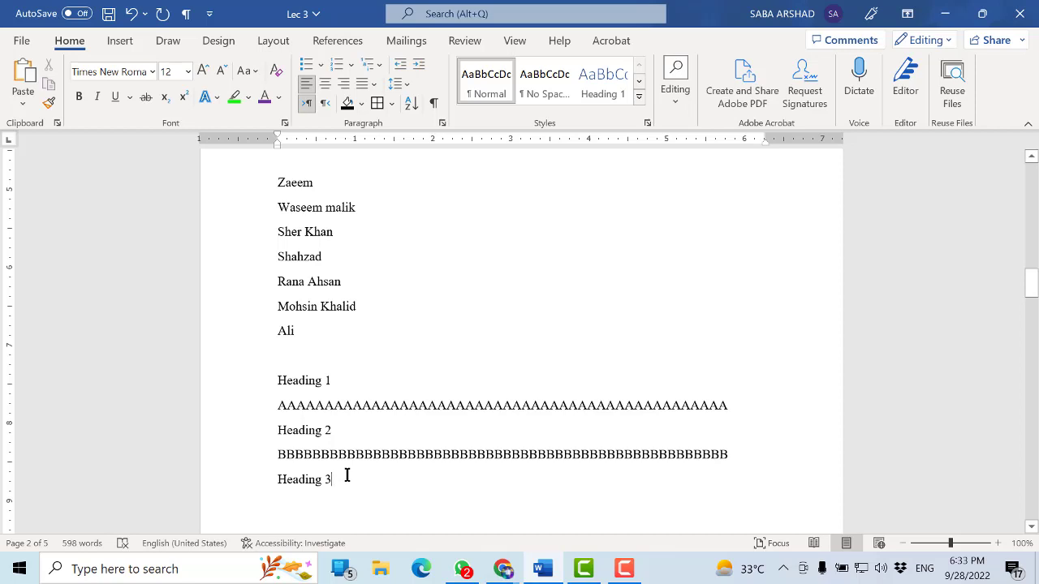
type("CCCCCCCCCCCCCCCCCCCCCCCCCCCCCCCCCCCCCCCCCCCCCCCCCCCCC")
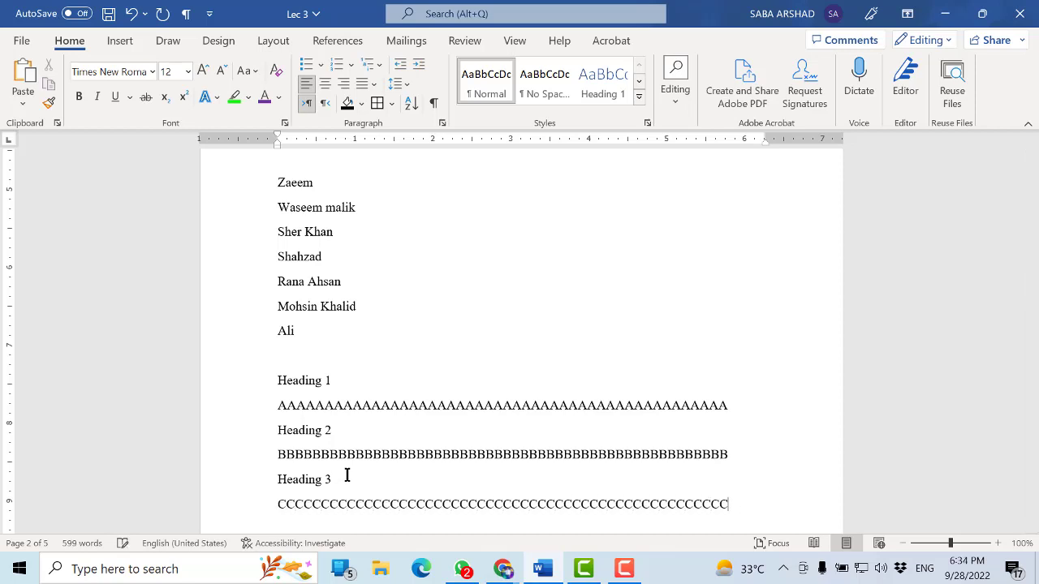
key("ctrl+s")
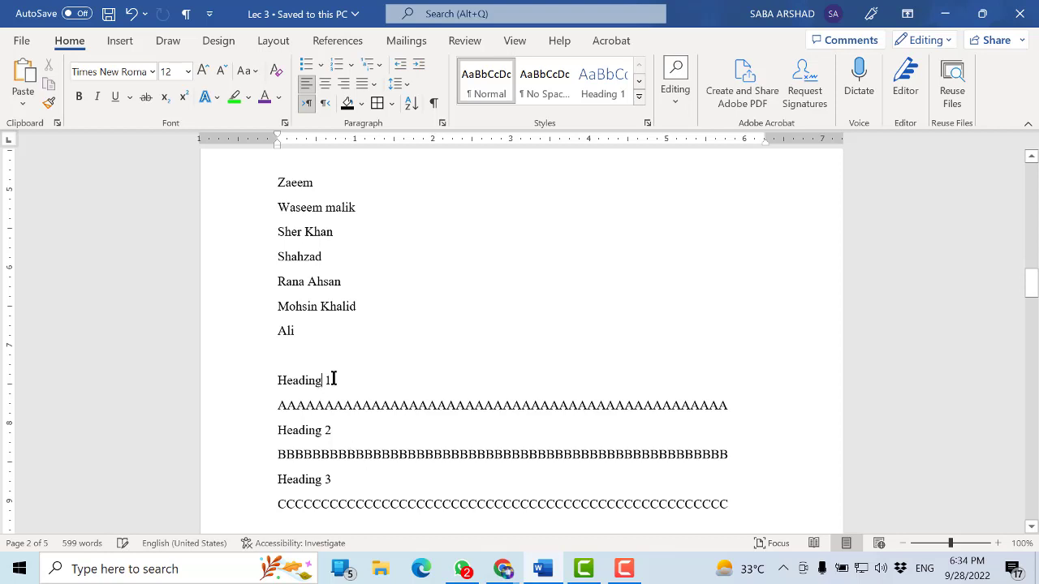
left_click_drag(333, 381, 277, 391)
left_click_drag(320, 434, 286, 434)
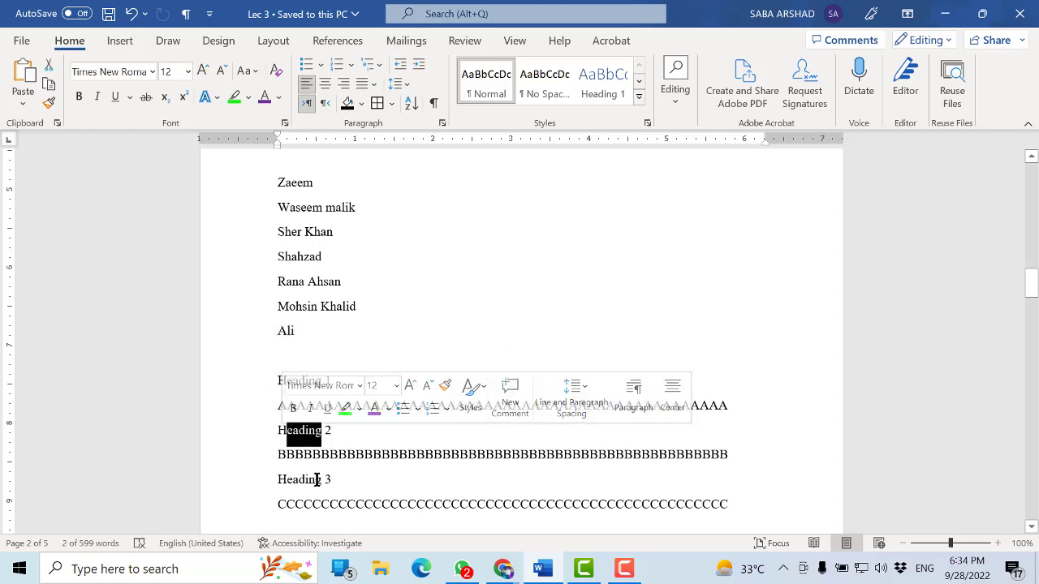
left_click(317, 480)
Add two more full lines of capital A's under Heading 1 and save the document
left_click(299, 431)
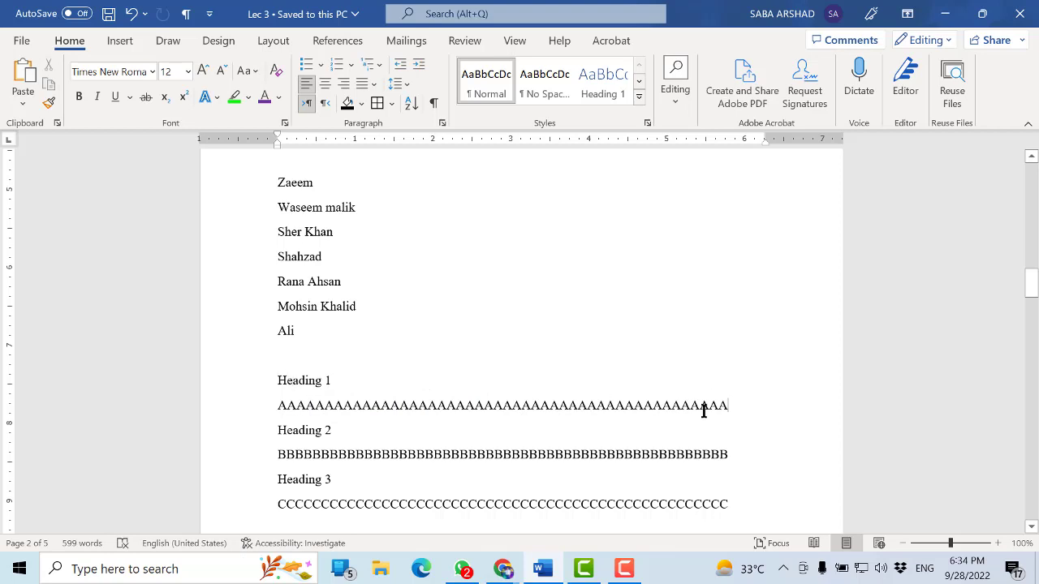
key("Return")
type("A")
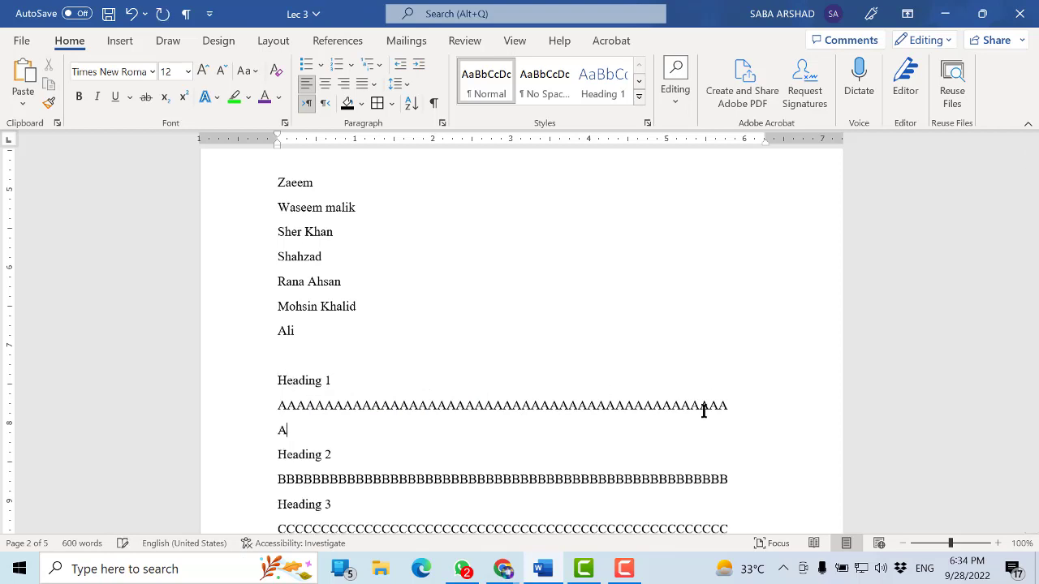
type("AAAAAAAAAAAAAAAAAAAAAAAAAAAAAAAAAAAAAAAAAAAAAAA")
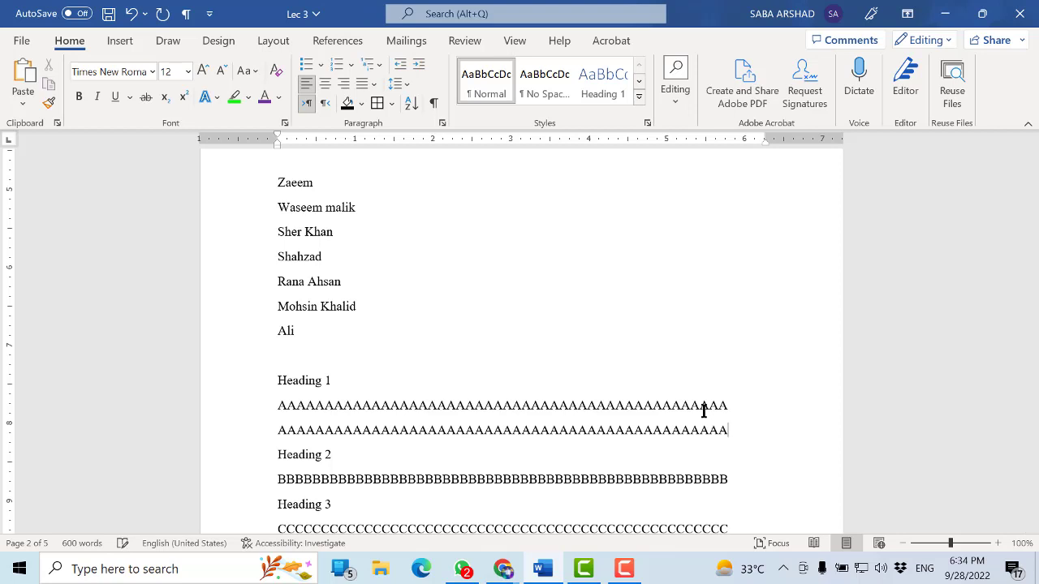
type("AAAAAAAAAAAAAAAAAAAAAAA")
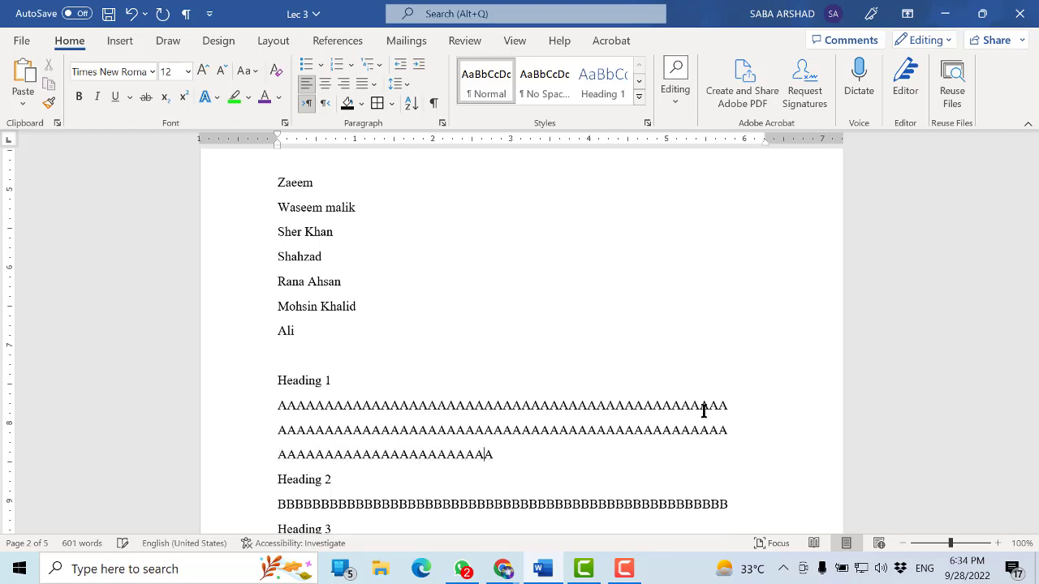
type("AAAAAAAAAAAAAAAAAAAAA")
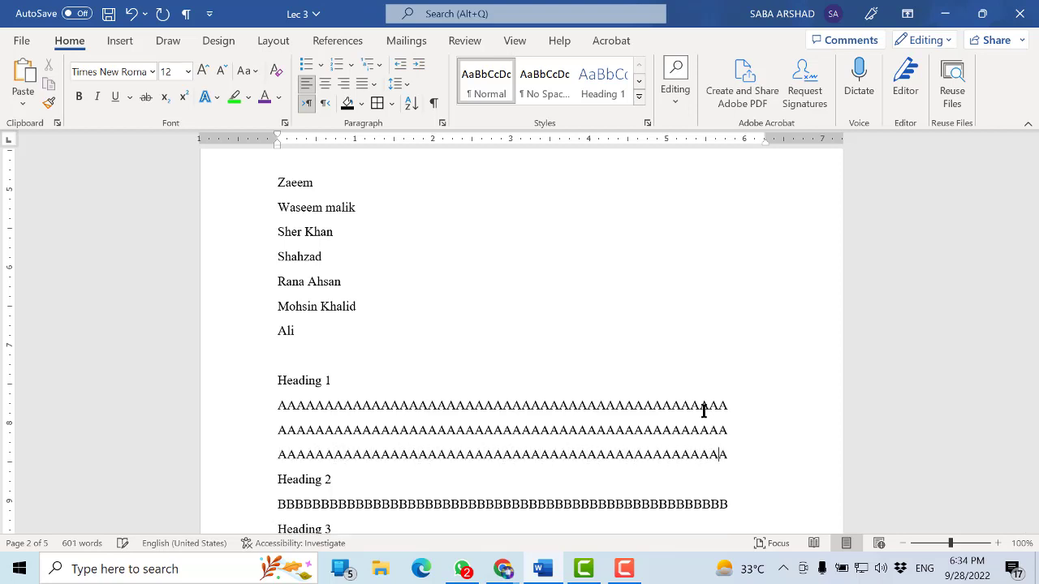
key("ctrl+s")
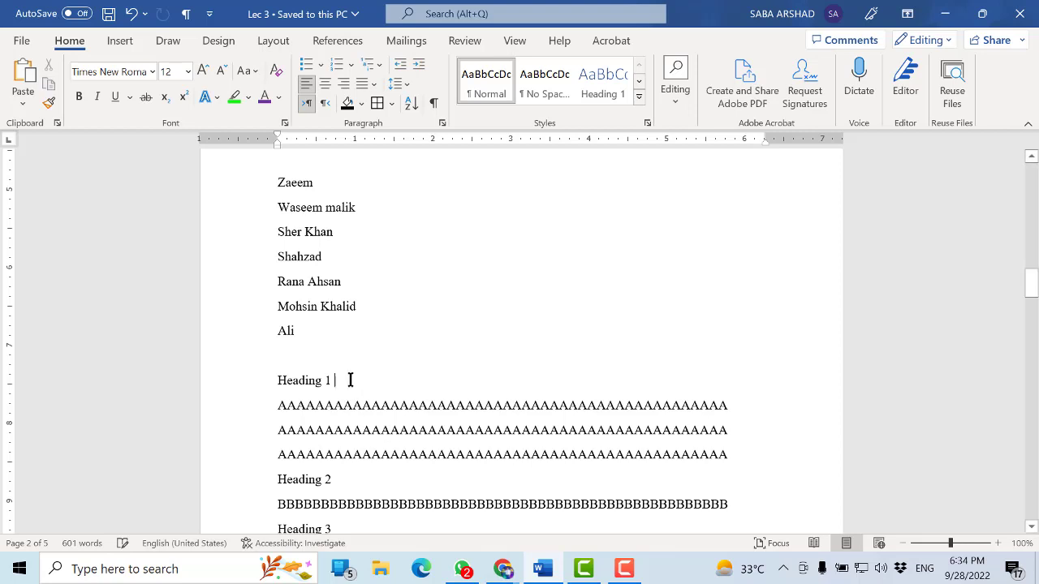
Apply the Heading 1 style to the "Heading 1" line
triple_click(294, 380)
left_click(299, 381)
triple_click(334, 381)
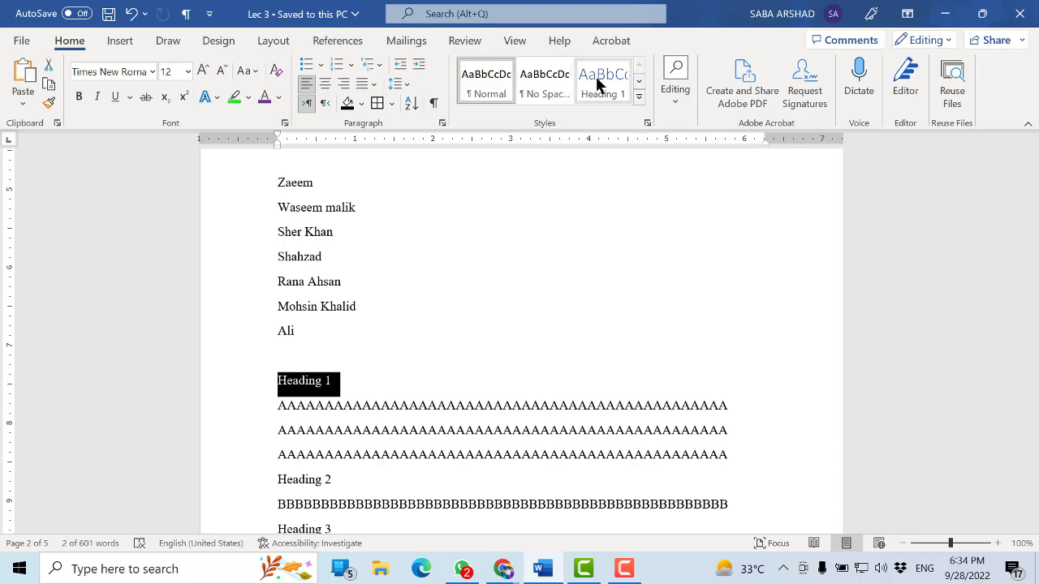
left_click(639, 97)
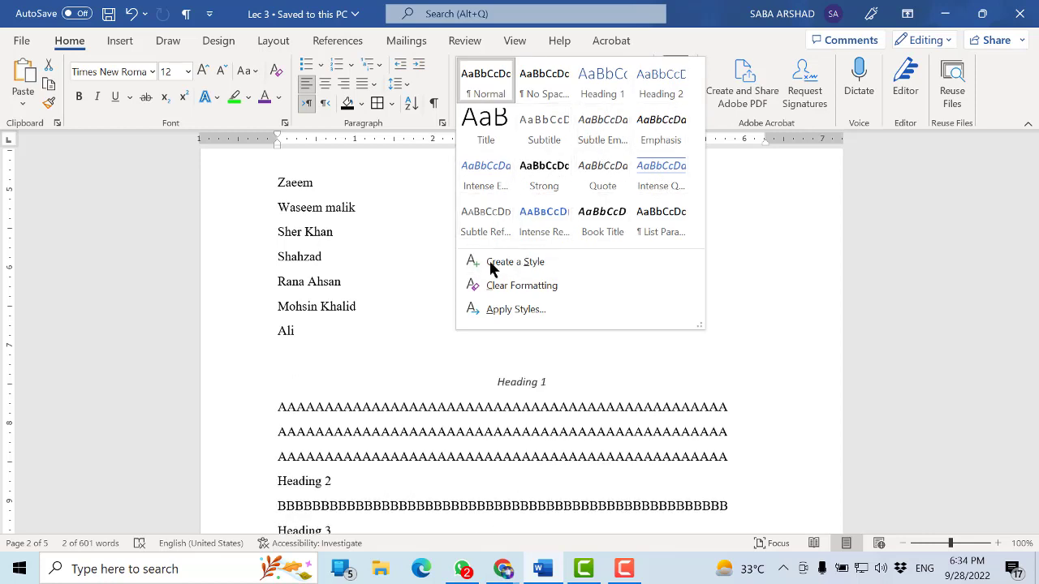
left_click(345, 375)
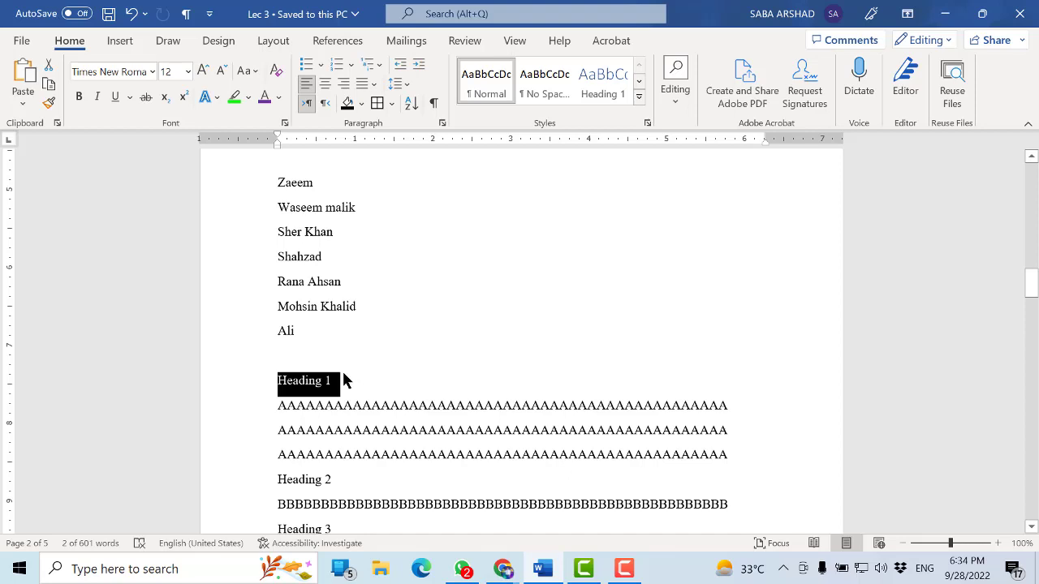
left_click(606, 81)
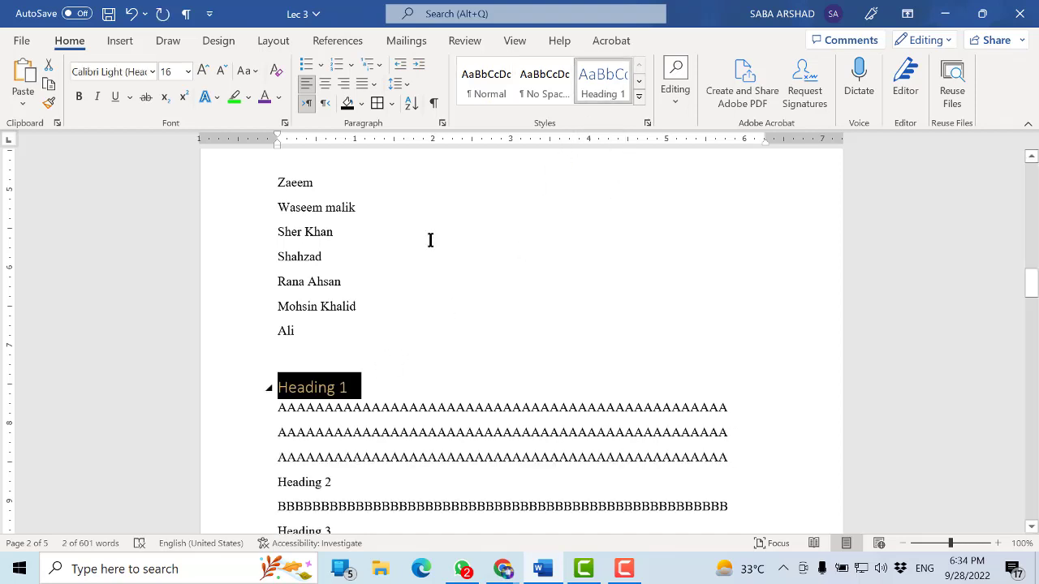
left_click(356, 375)
Collapse the content beneath the "Heading 1" line and expand it again
scroll(353, 336, "down", 1)
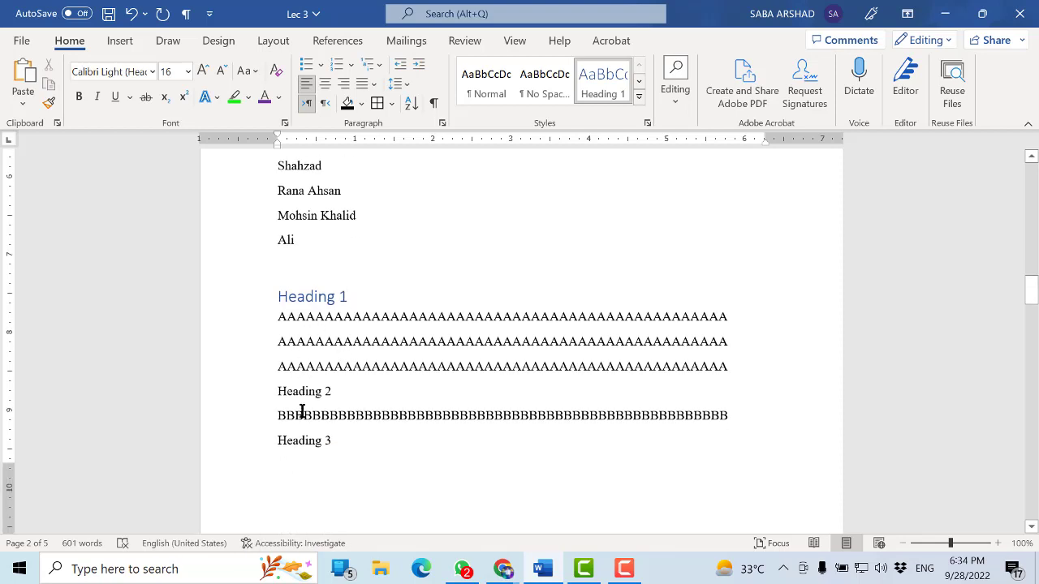
left_click(305, 341)
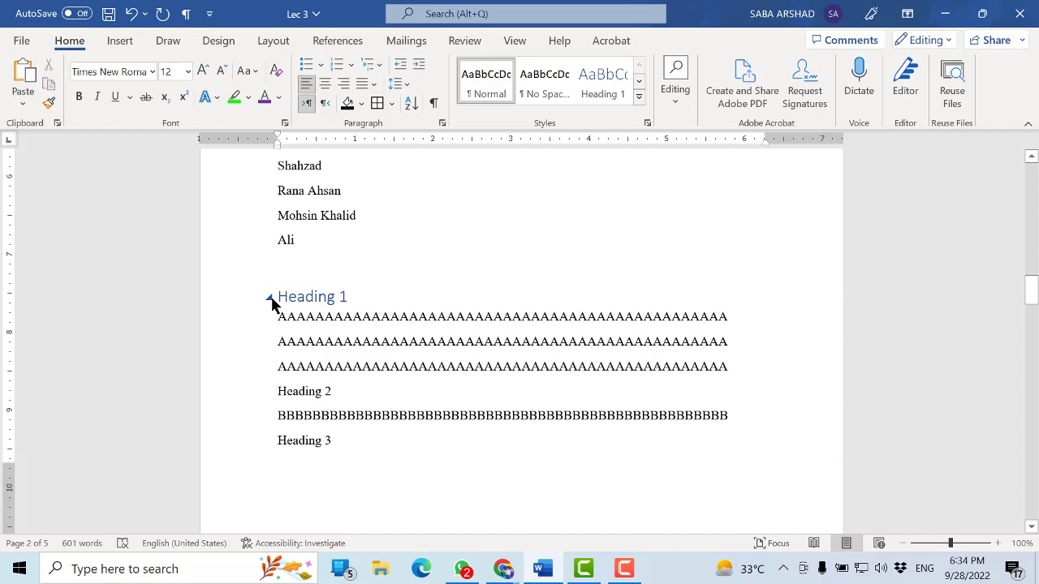
left_click(271, 298)
left_click(351, 341)
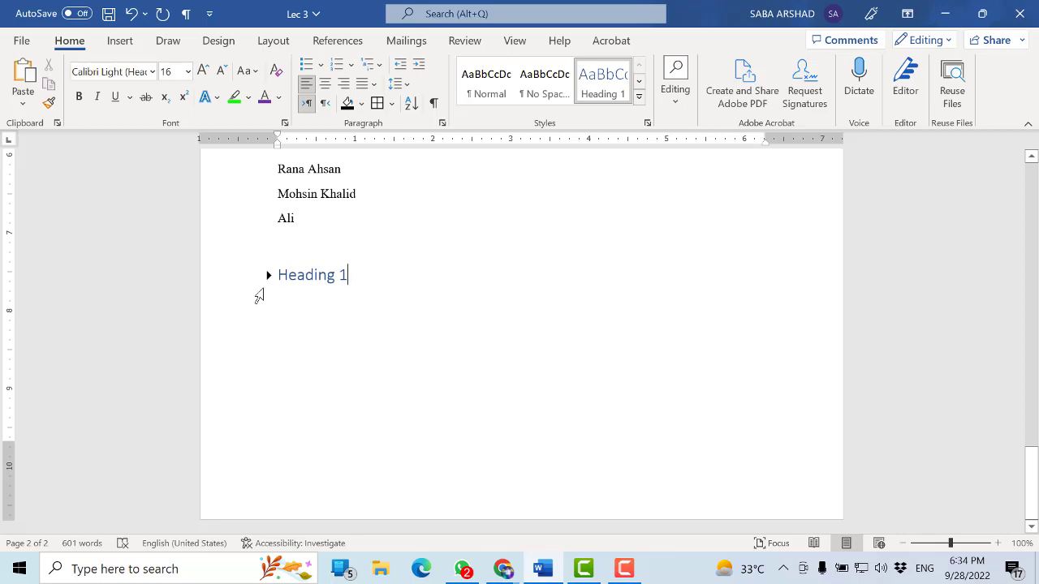
left_click(268, 275)
Apply the Heading 2 style to the "Heading 2" line
left_click(326, 369)
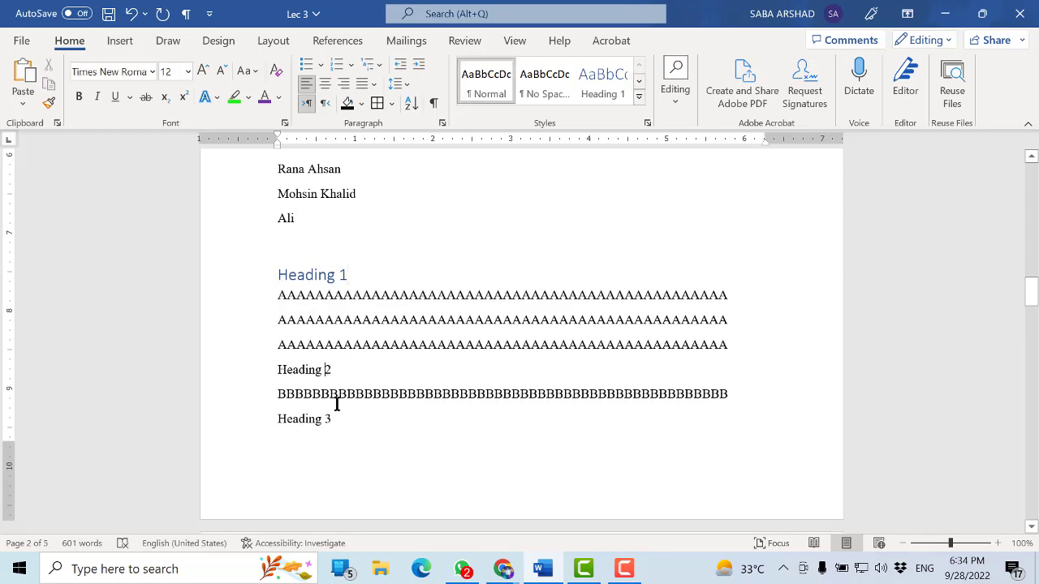
left_click(336, 402)
left_click_drag(341, 369, 278, 370)
left_click(639, 81)
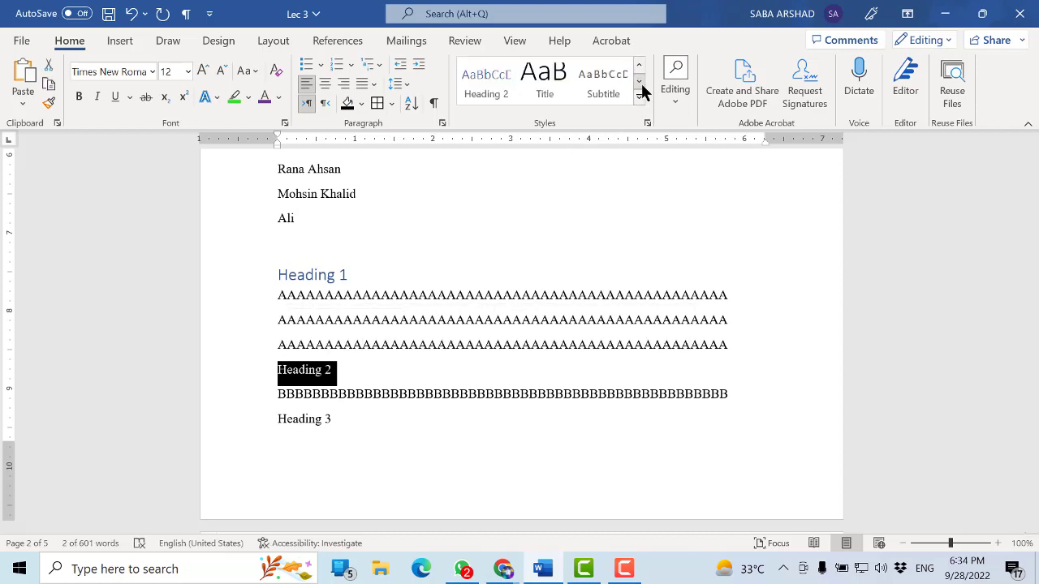
left_click(495, 92)
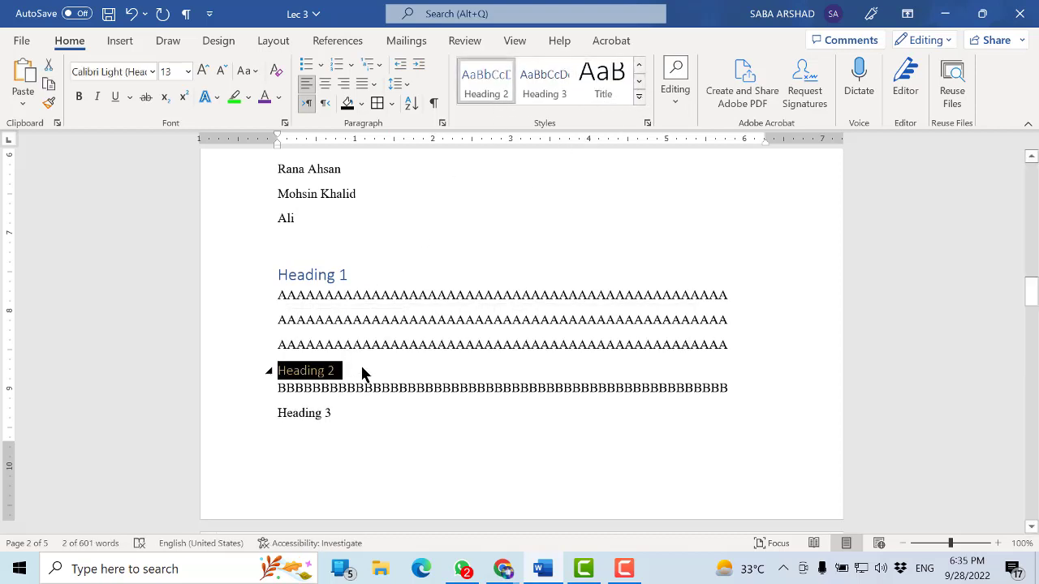
Collapse the Heading 1 section together with its Heading 2 subsection, and expand it again
left_click(378, 418)
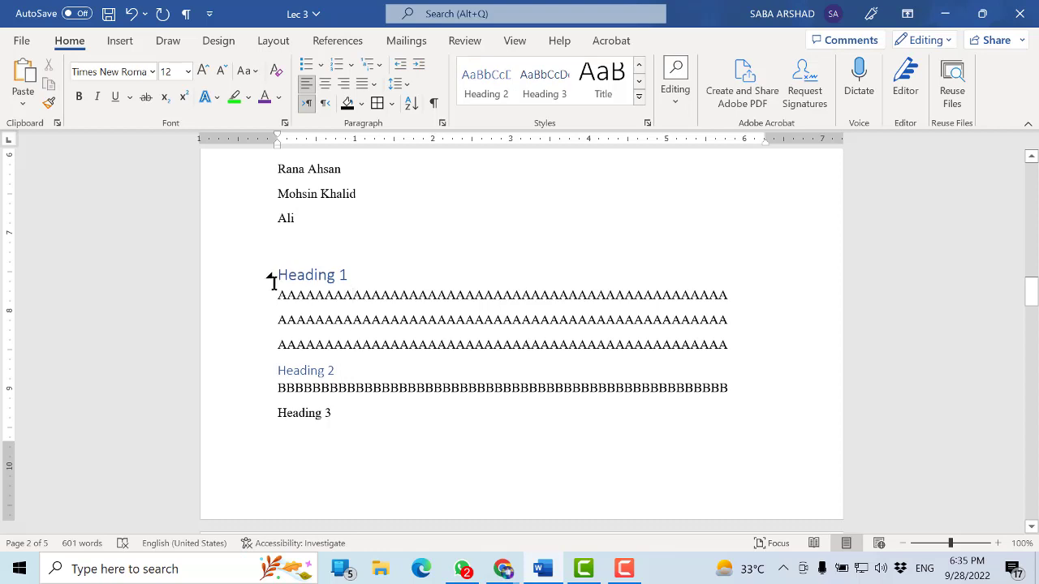
left_click(271, 280)
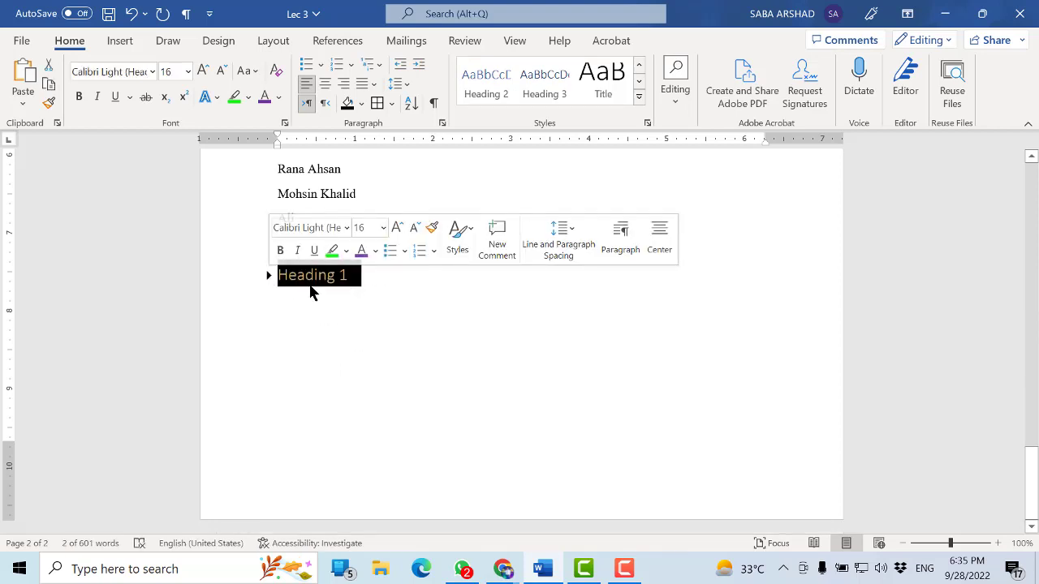
left_click(267, 278)
Apply the Heading 1 style to the "Heading 2" line
left_click(318, 371)
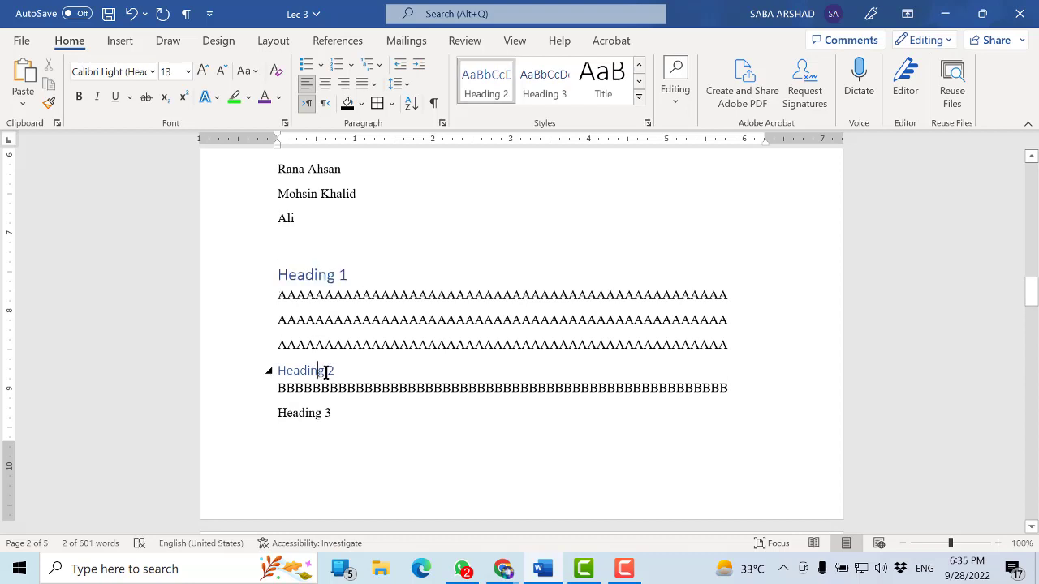
triple_click(305, 371)
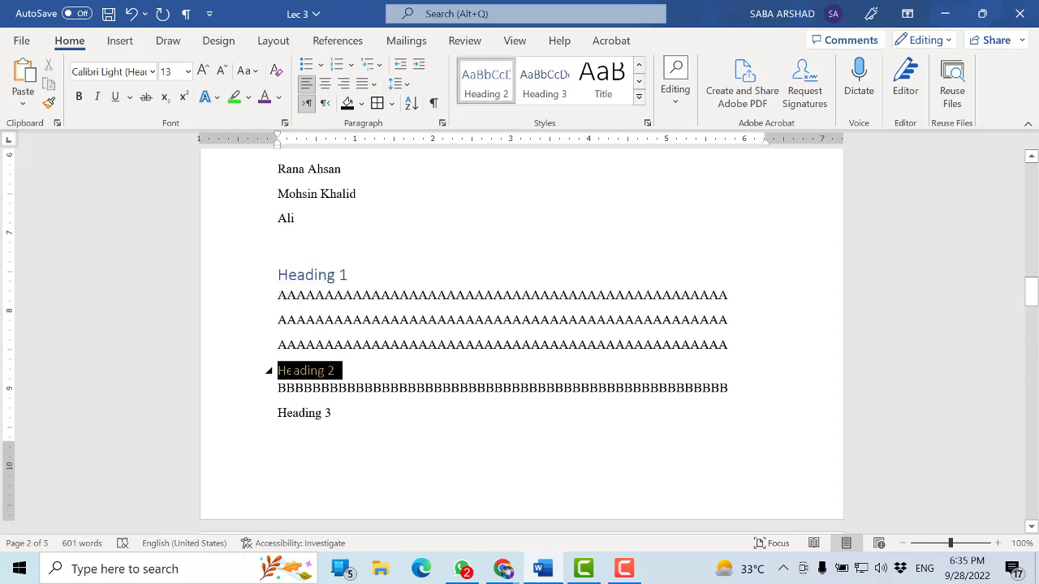
left_click(639, 64)
left_click(600, 88)
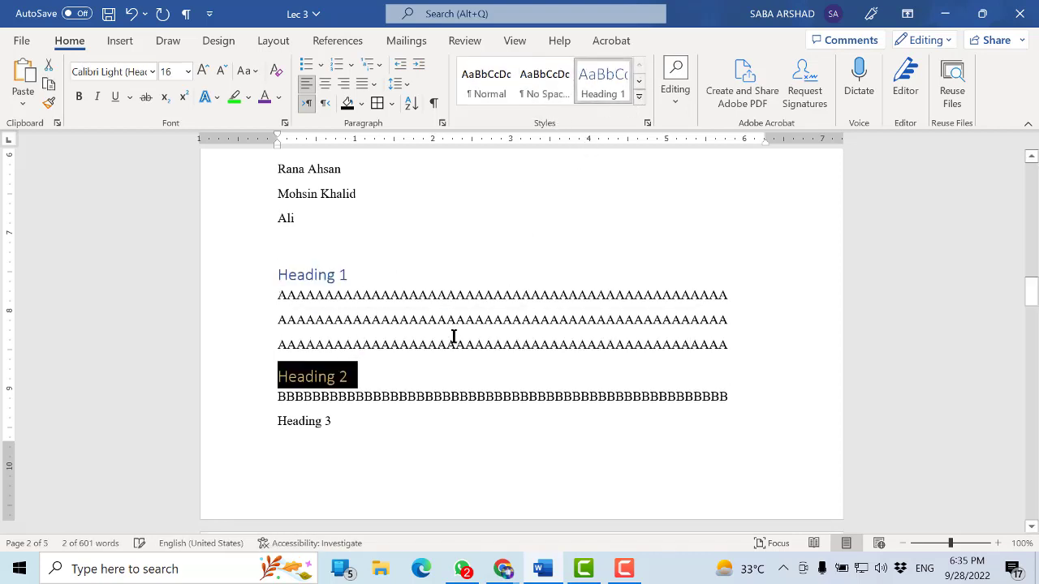
Collapse the lines of A's under the "Heading 1" line
left_click(448, 344)
left_click(270, 276)
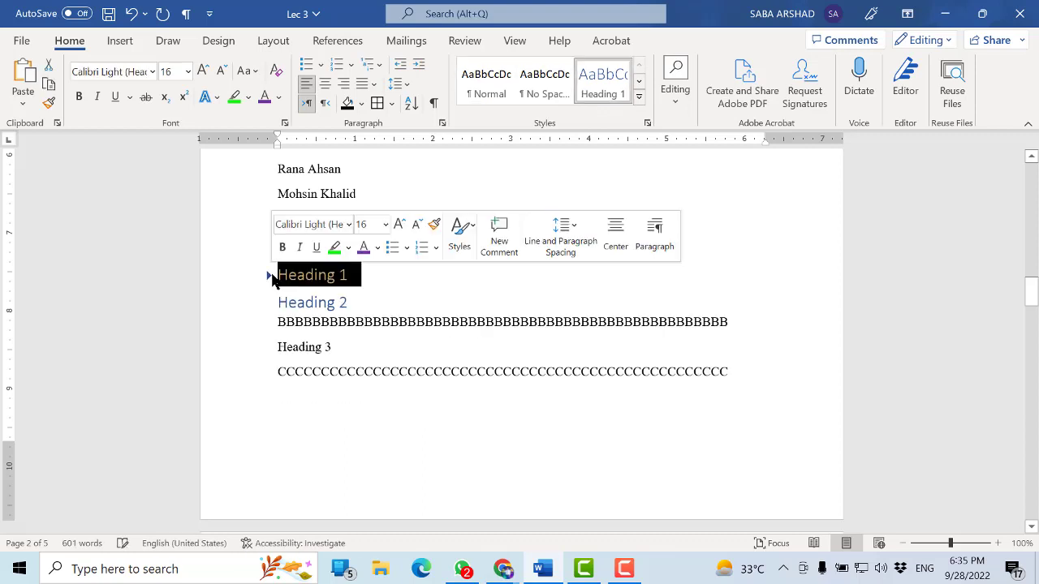
Expand the collapsed Heading 1 section to show its lines of A's
left_click(355, 333)
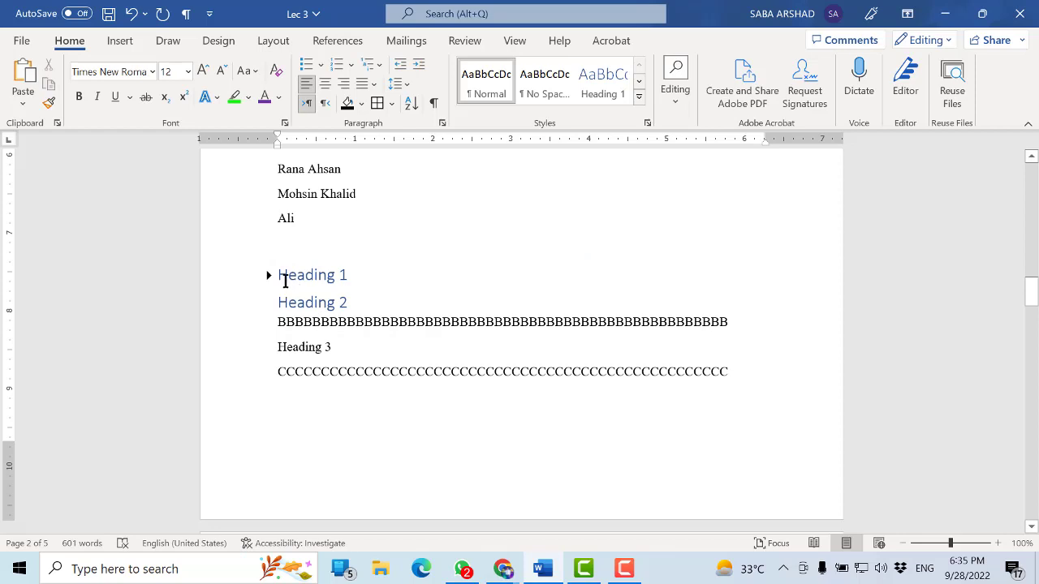
left_click(282, 275)
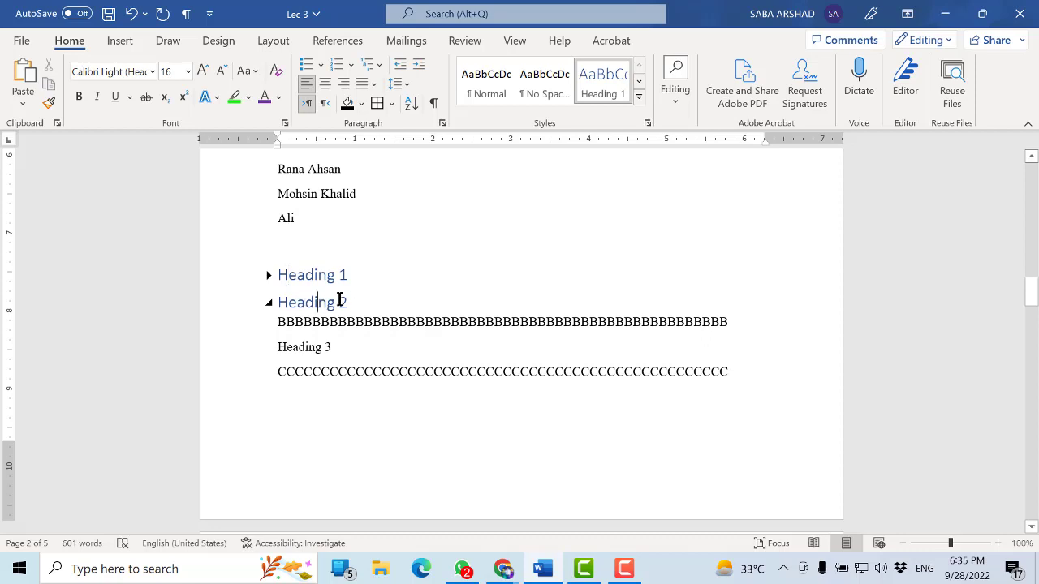
left_click(269, 275)
left_click(347, 370)
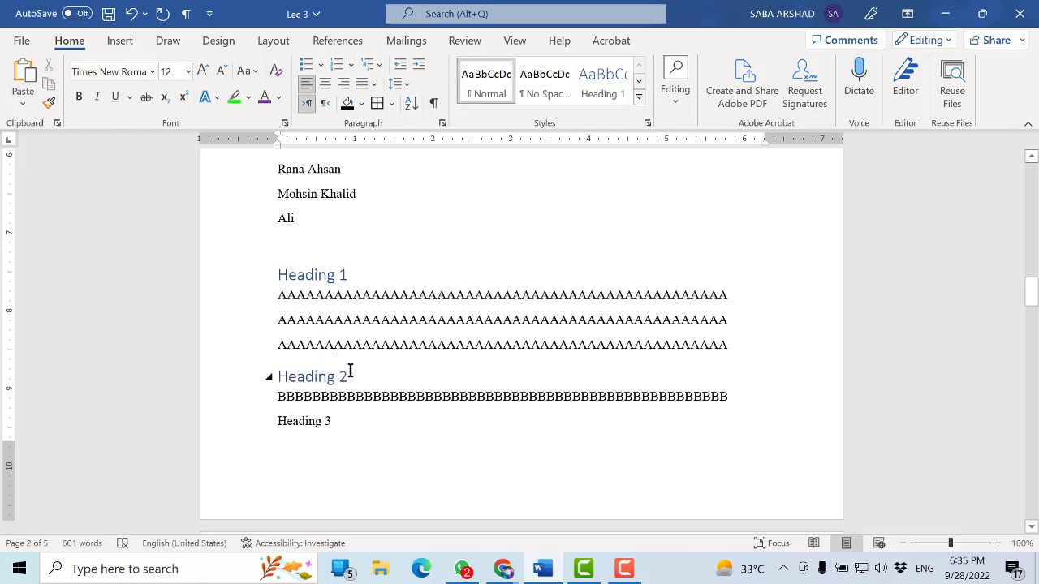
Apply the Heading 2 style to the "Heading 2" line above the line of B's
left_click_drag(347, 371, 275, 376)
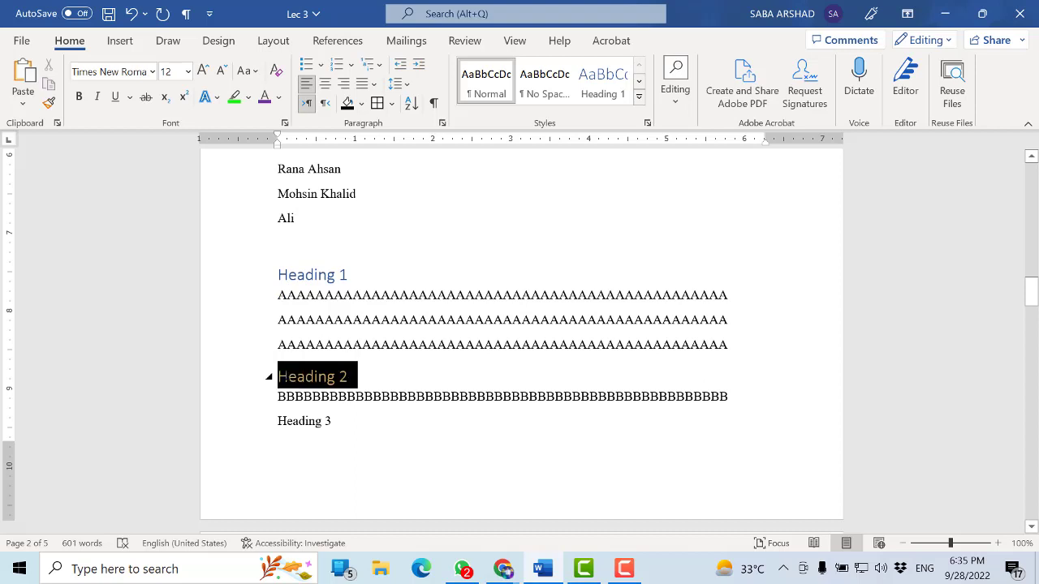
left_click(639, 81)
left_click(487, 85)
left_click(398, 355)
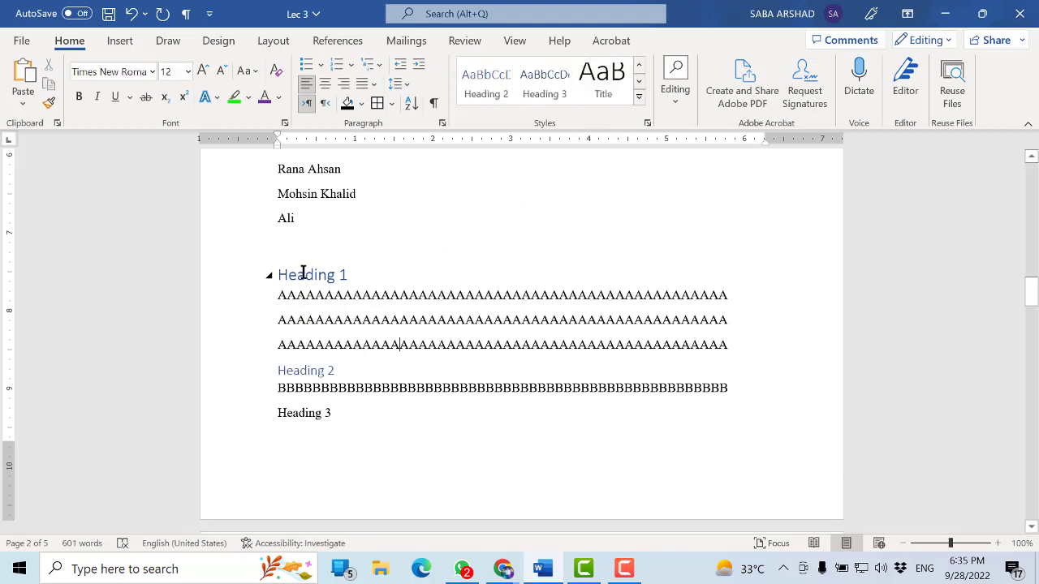
Collapse the Heading 1 section with everything nested beneath it, and expand it again
left_click(268, 276)
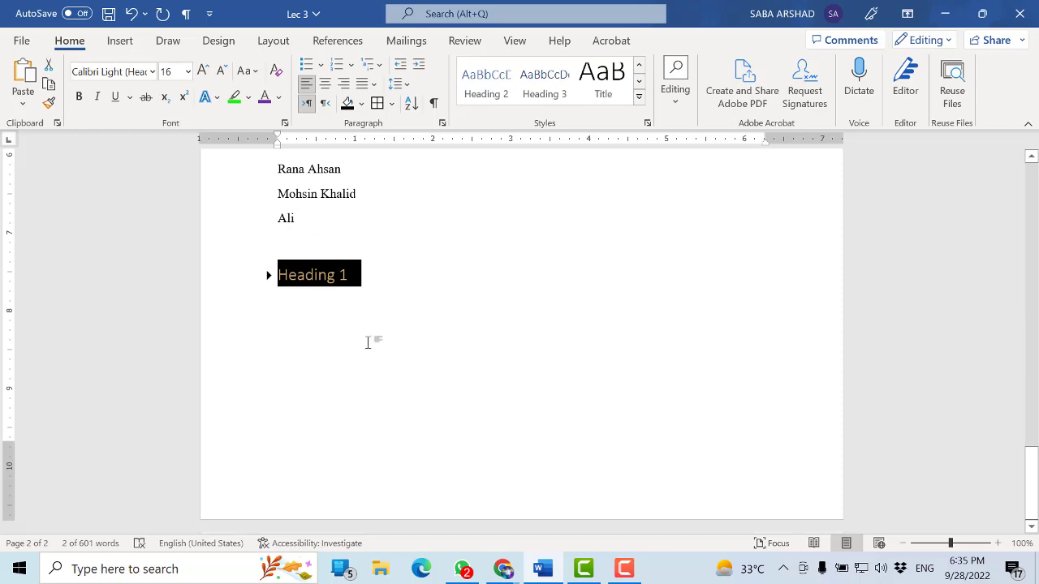
left_click(330, 310)
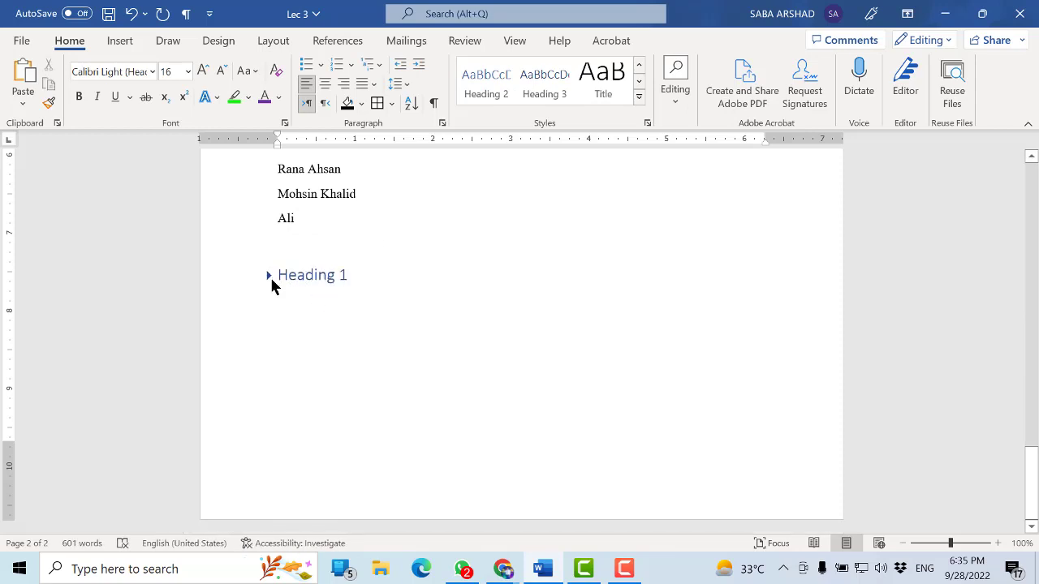
left_click(269, 276)
Retitle the "Heading 2" line as "Heading 1" in the Heading 1 style, and save the document
left_click_drag(336, 370, 328, 371)
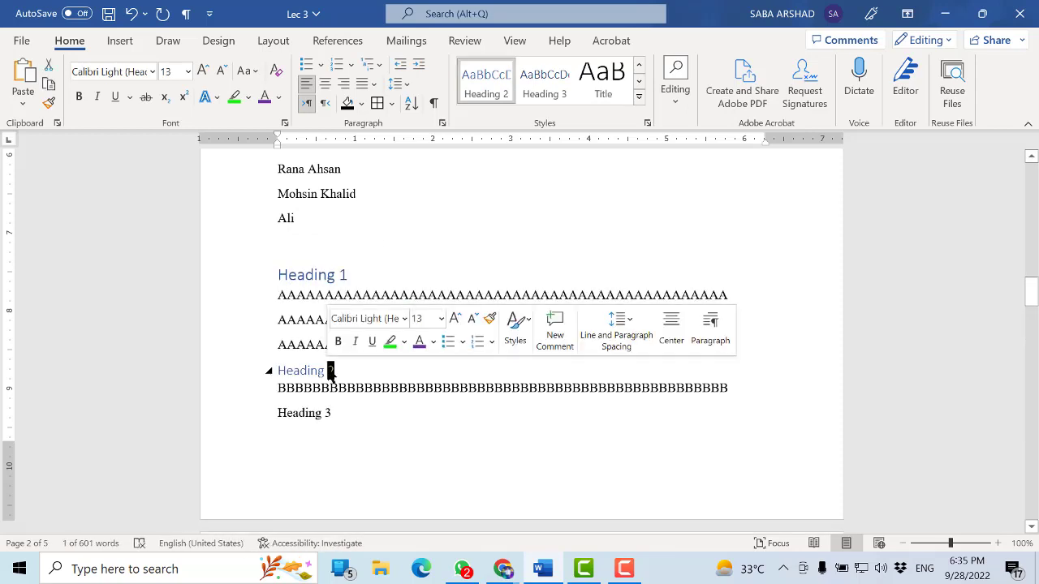
type("1")
triple_click(297, 371)
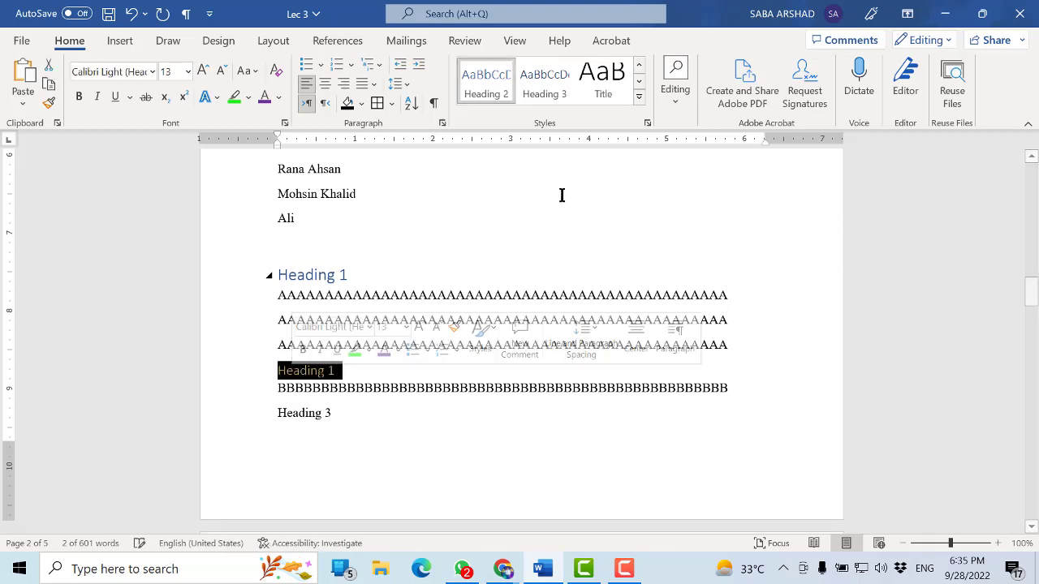
left_click(638, 65)
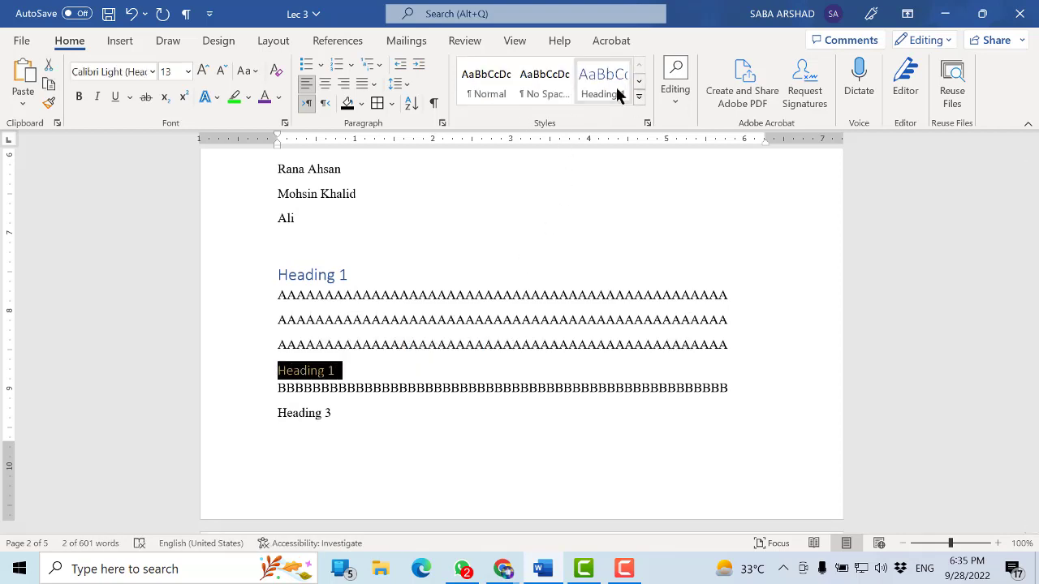
left_click(603, 81)
left_click(446, 344)
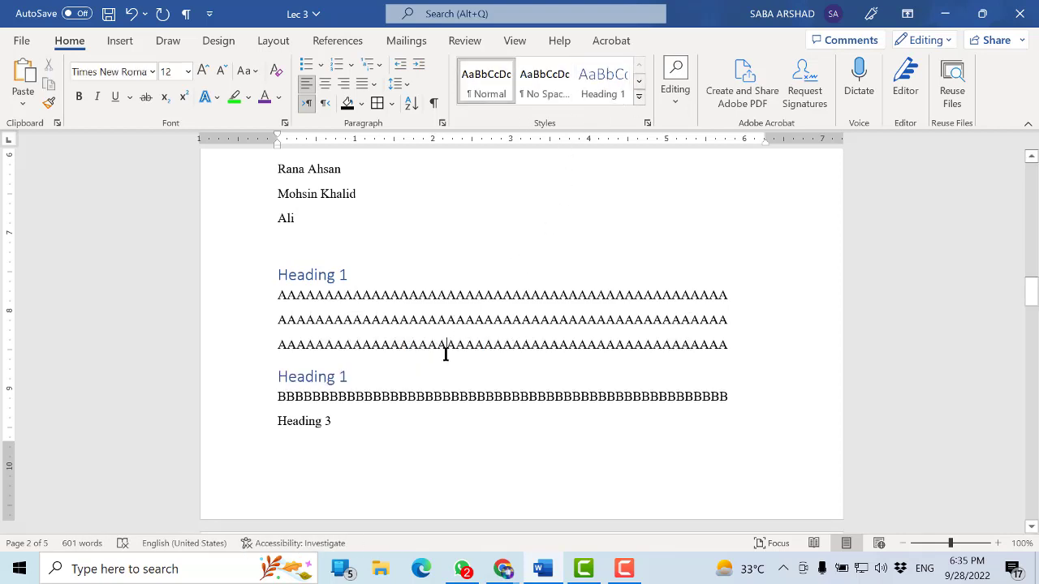
key("ctrl+s")
Collapse the lines of A's under the first Heading 1, and expand them again
left_click(270, 279)
left_click(339, 276)
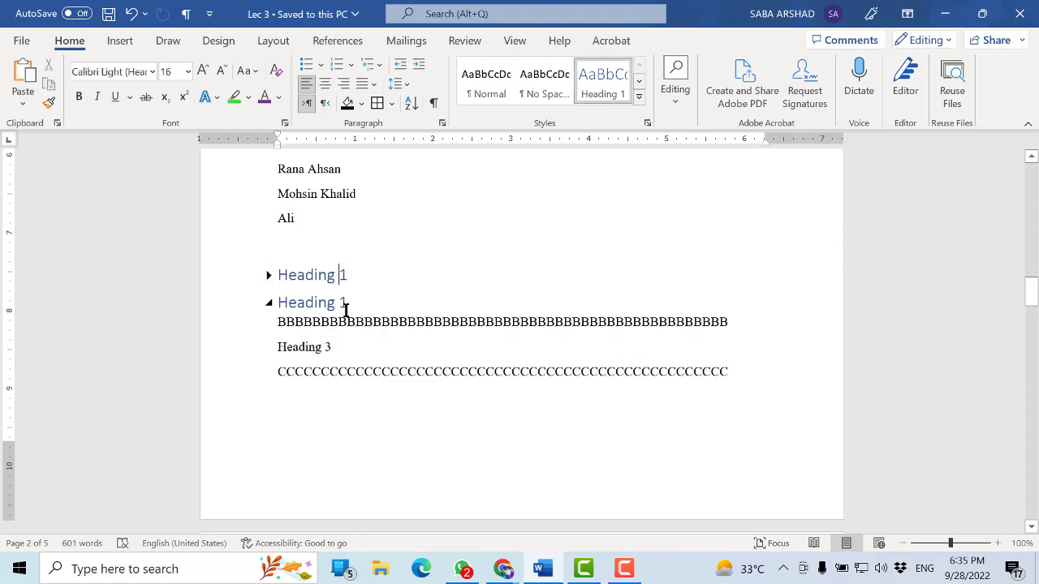
left_click(345, 308)
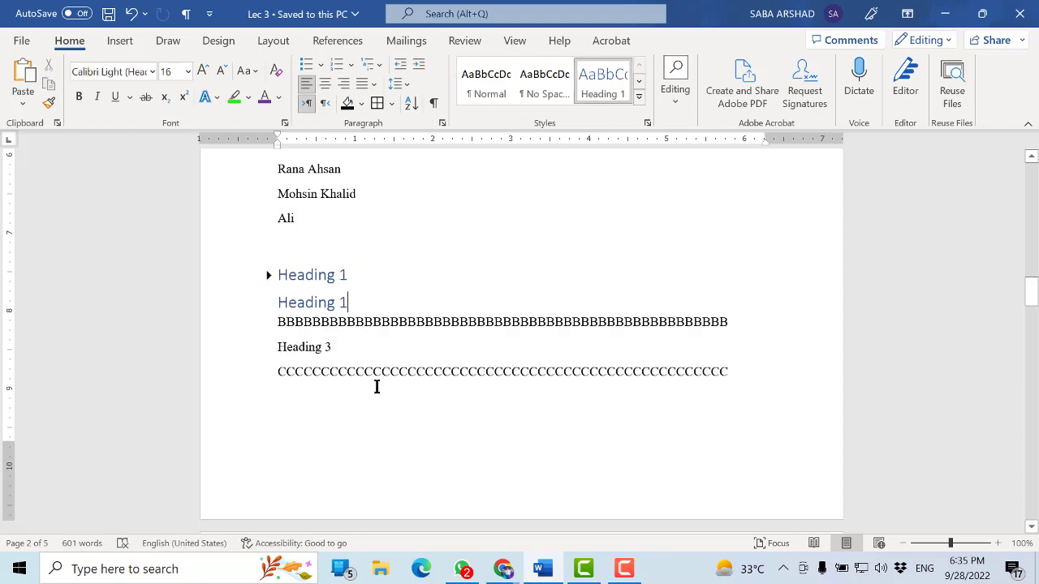
left_click(270, 275)
left_click(369, 349)
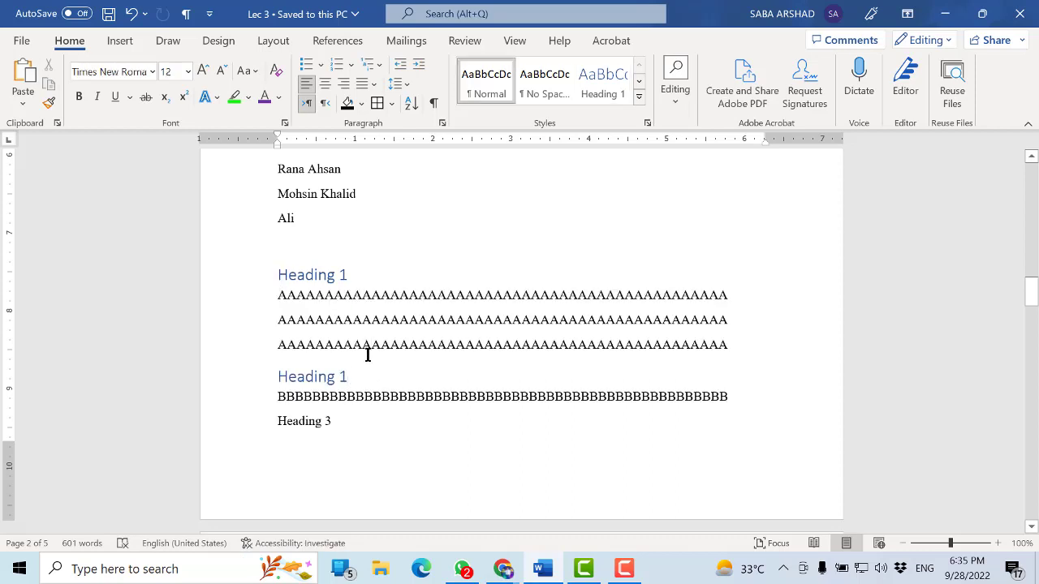
Insert a "Heading 2" line below the first line of A's and apply the Heading 2 style to it
left_click(730, 311)
key("Return")
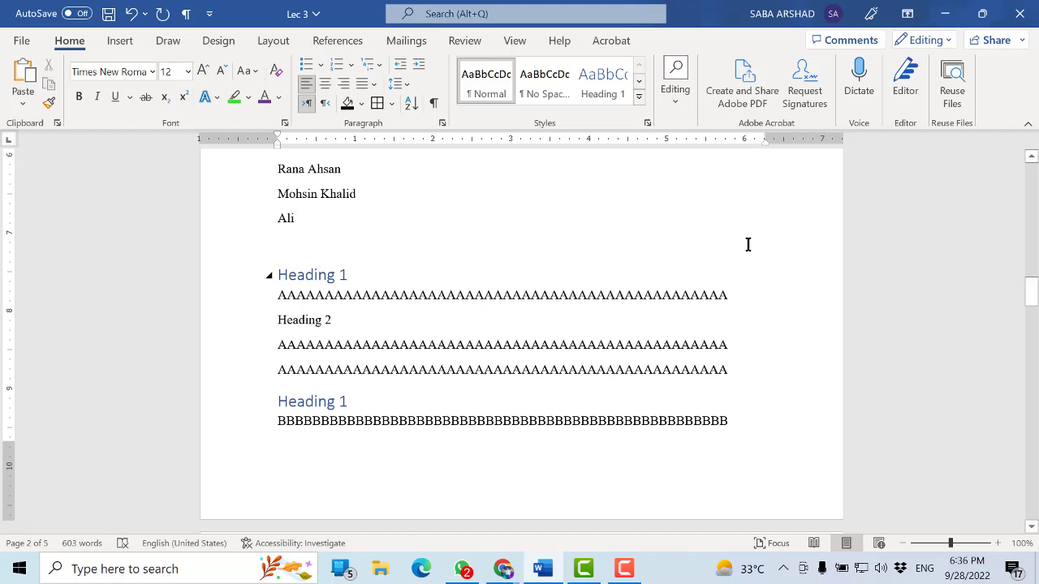
triple_click(277, 322)
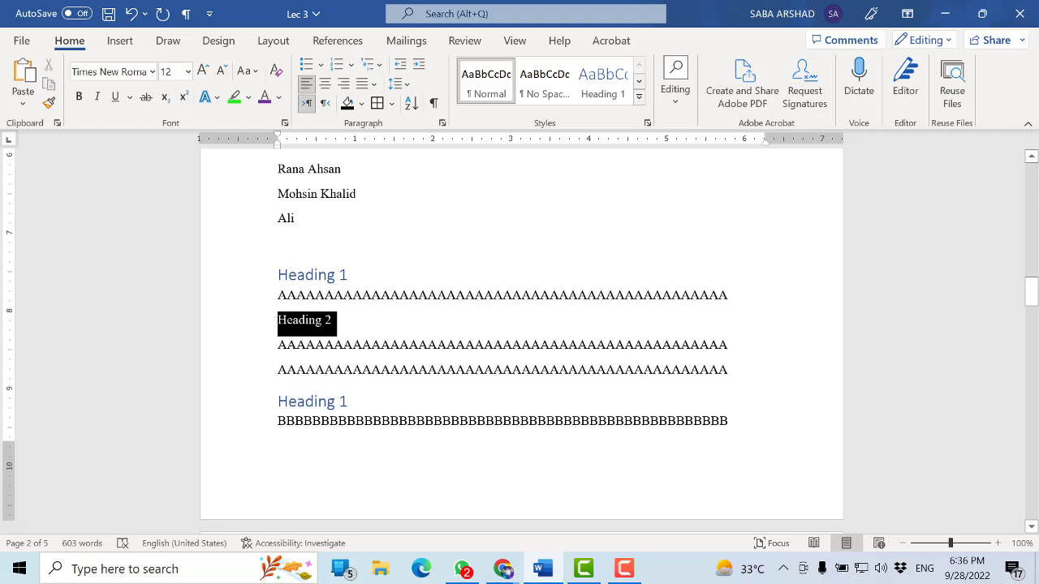
left_click(639, 81)
left_click(486, 83)
left_click(400, 278)
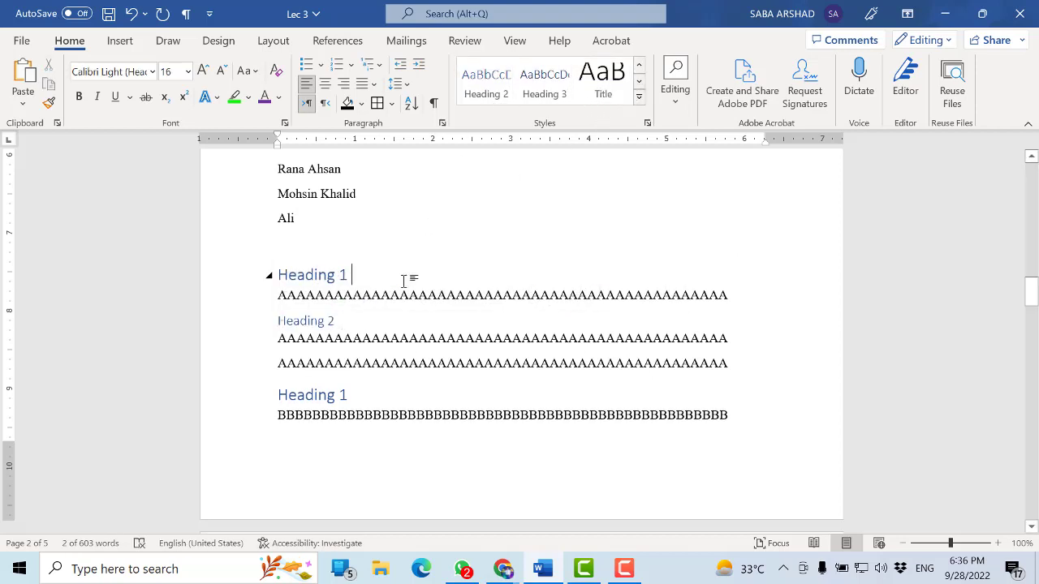
Collapse and expand the first Heading 1 section including its Heading 2 subsection, and save the document
left_click(270, 277)
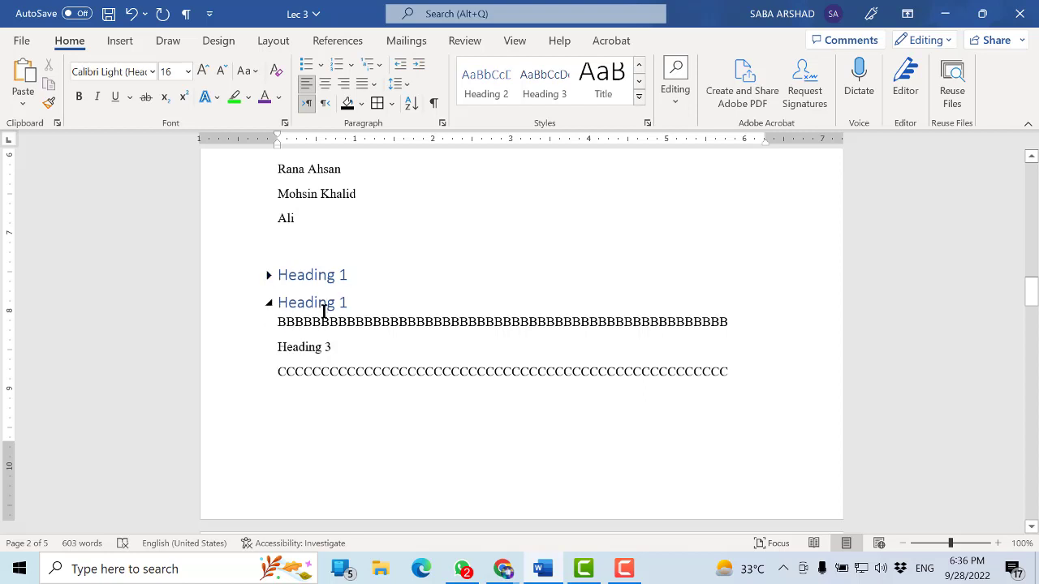
left_click(269, 275)
left_click(311, 321)
key("ctrl+s")
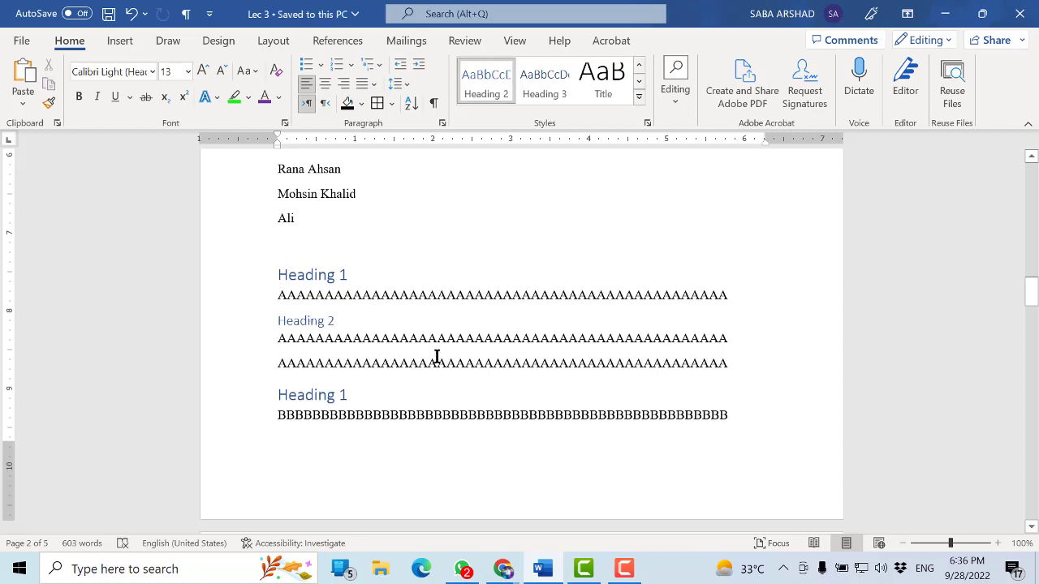
left_click_drag(355, 273, 292, 274)
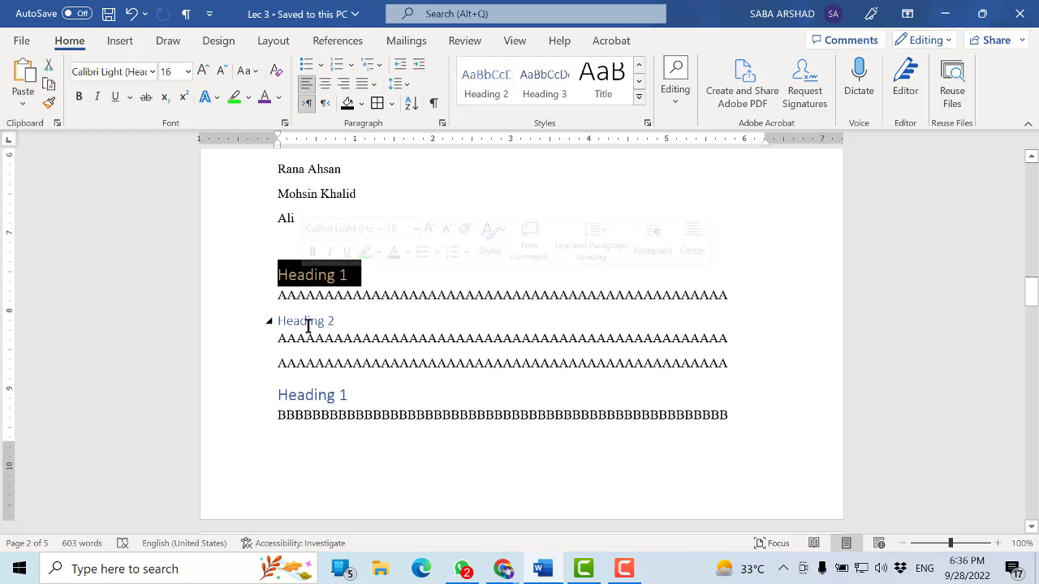
left_click(336, 325)
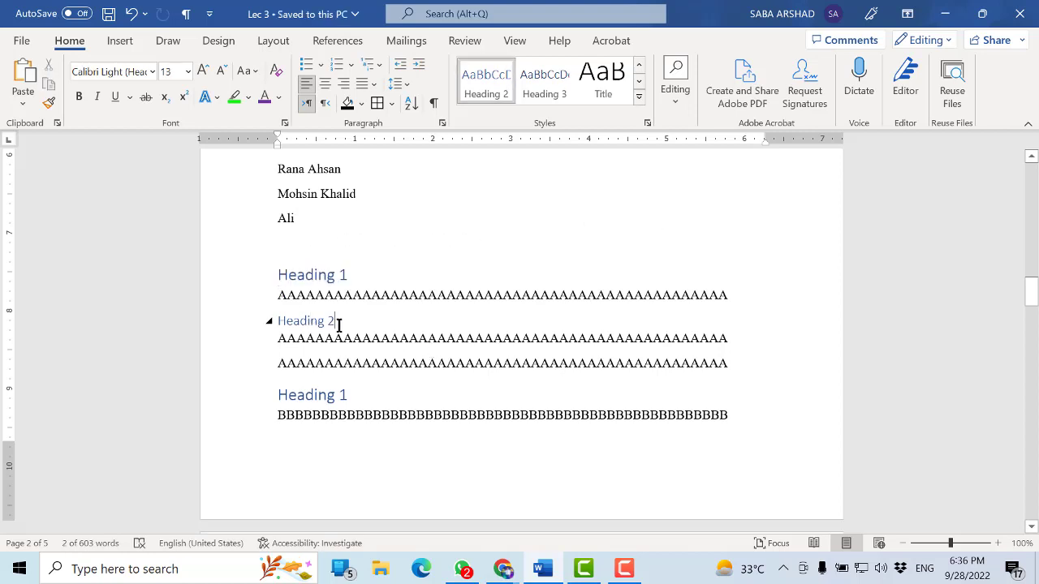
left_click(319, 274)
left_click(365, 295)
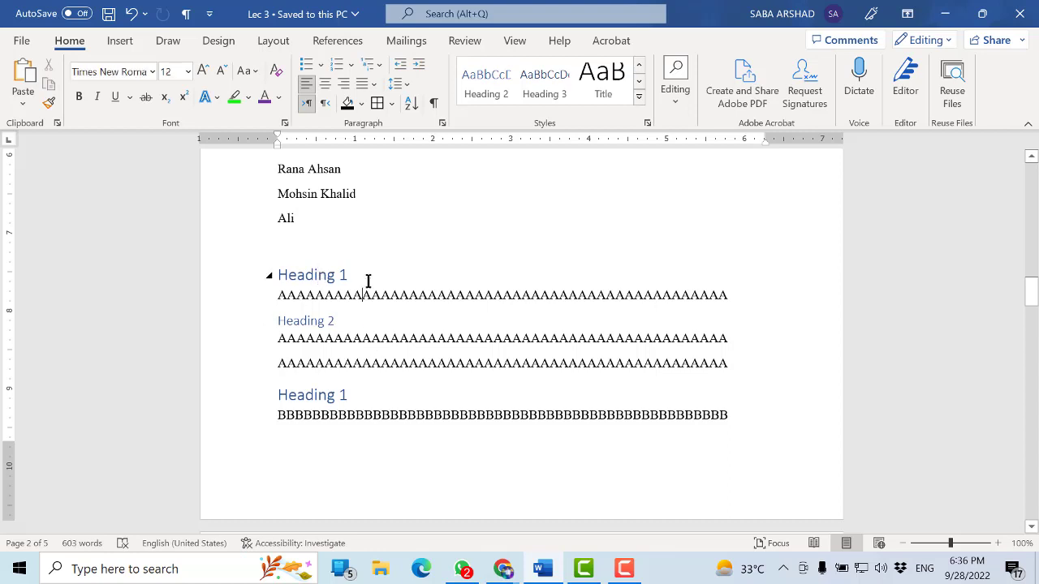
left_click_drag(362, 274, 278, 274)
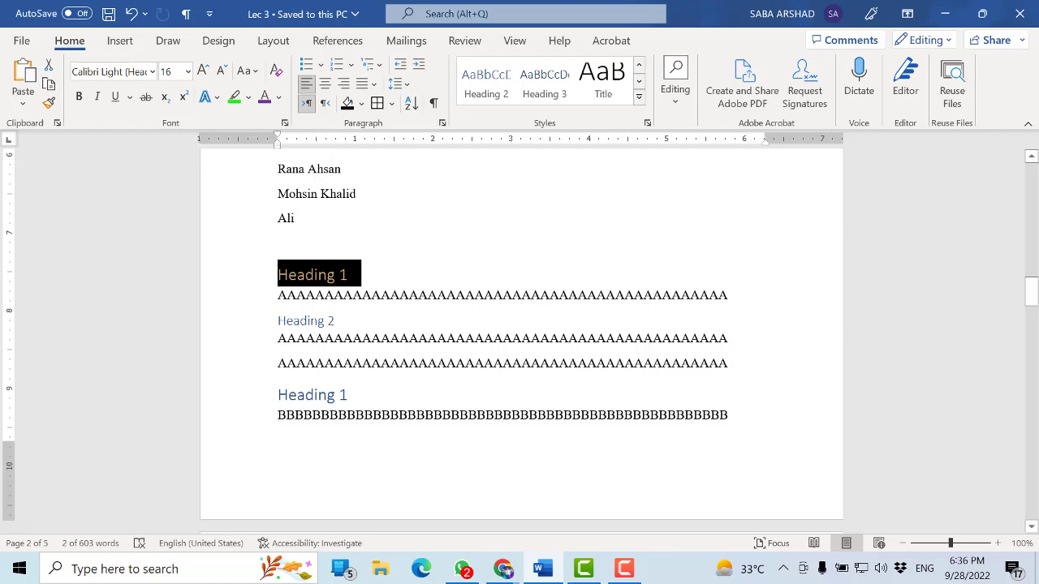
left_click(348, 271)
left_click(560, 294)
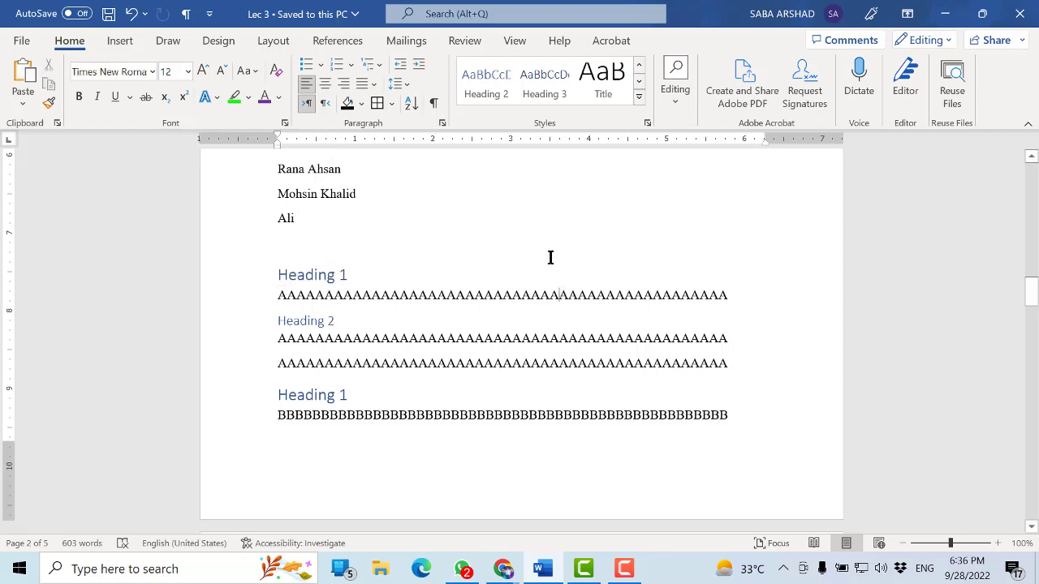
Open the Heading 1 style for modification and set its font to Stencil
left_click(638, 66)
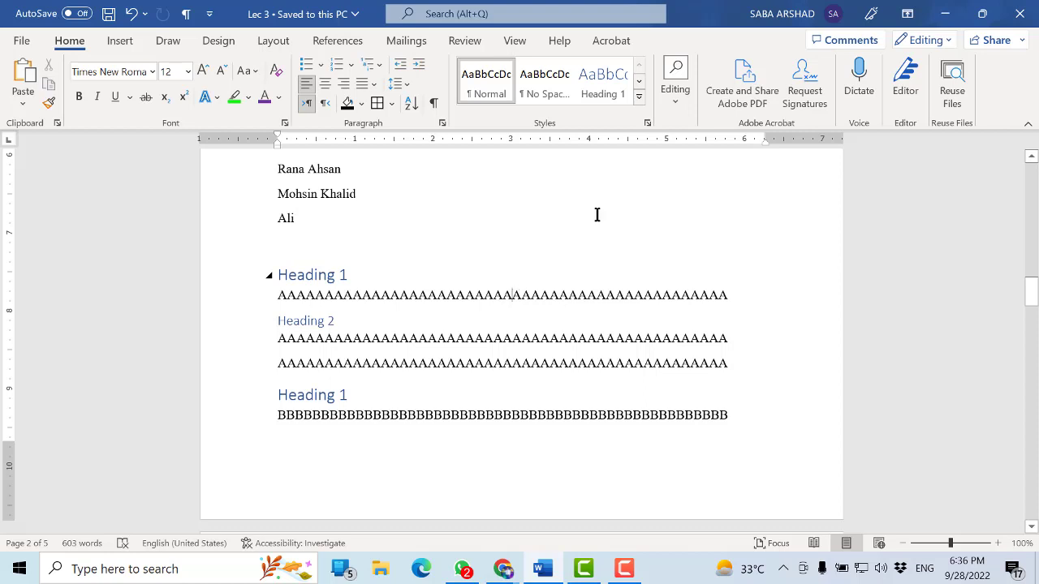
left_click(318, 269)
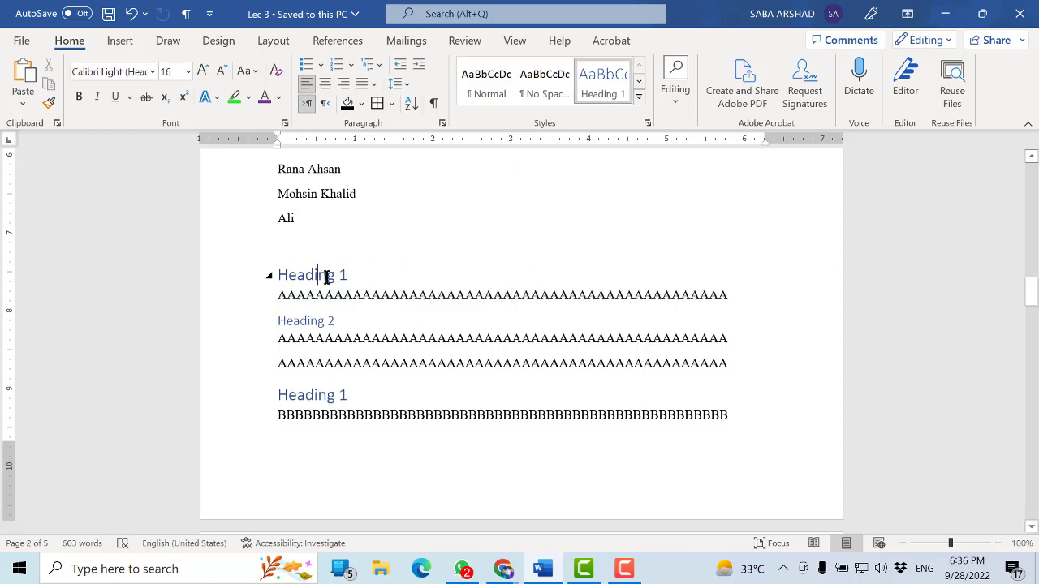
right_click(602, 88)
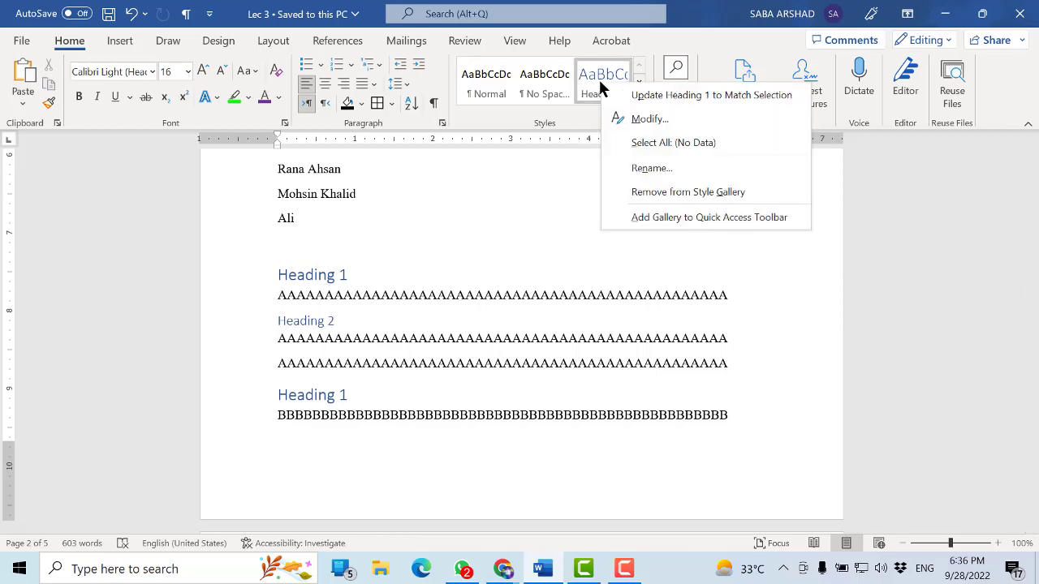
left_click(632, 119)
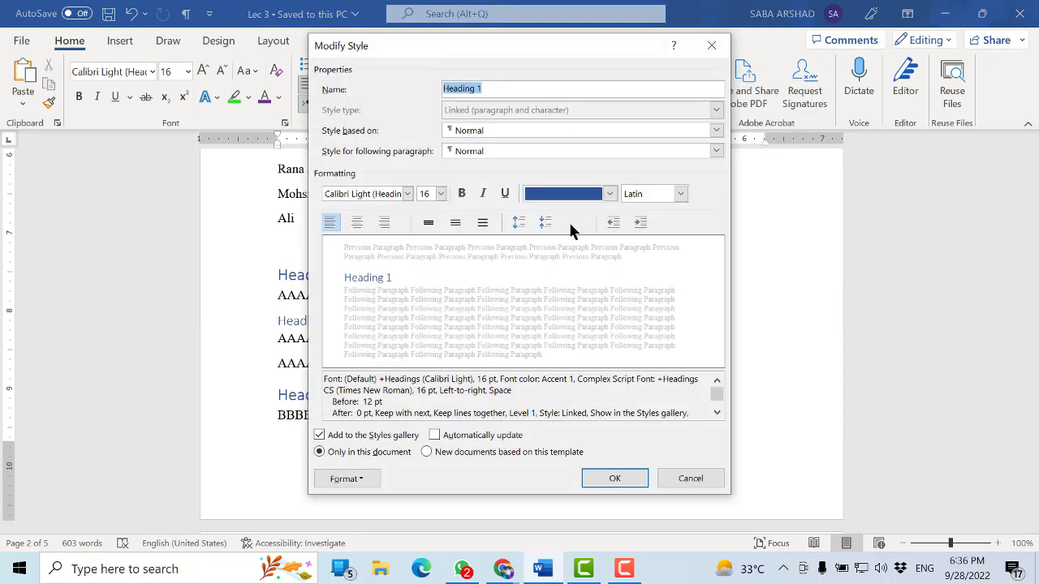
left_click(484, 89)
left_click(408, 193)
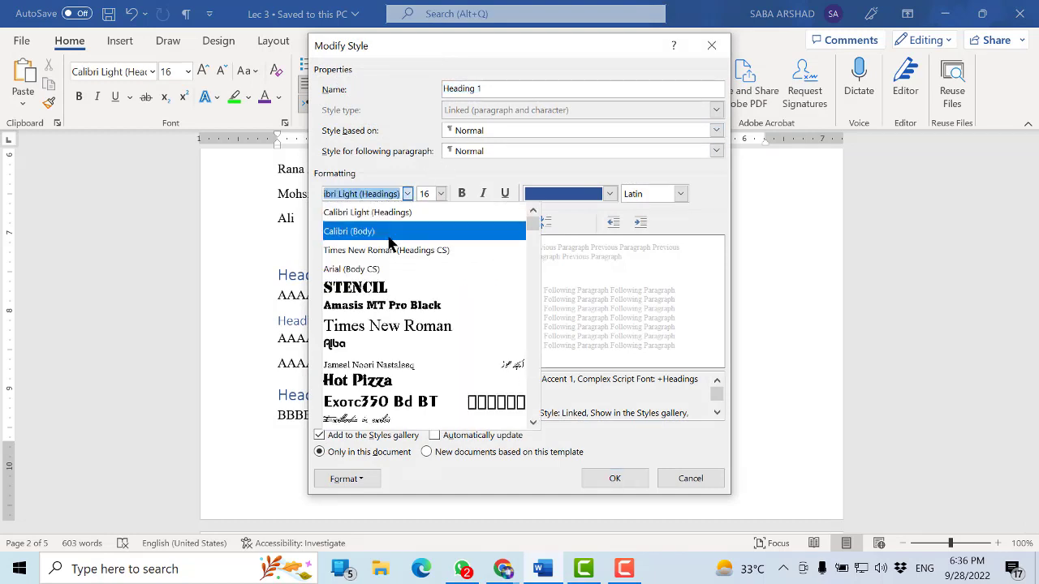
left_click(375, 289)
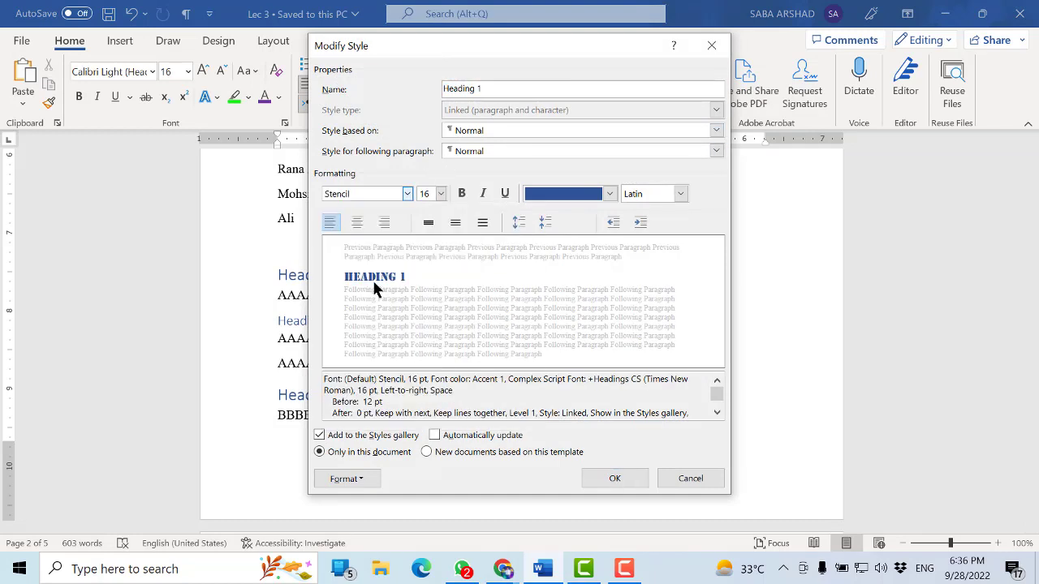
Make the Heading 1 style bold and red, and save the document
left_click(429, 192)
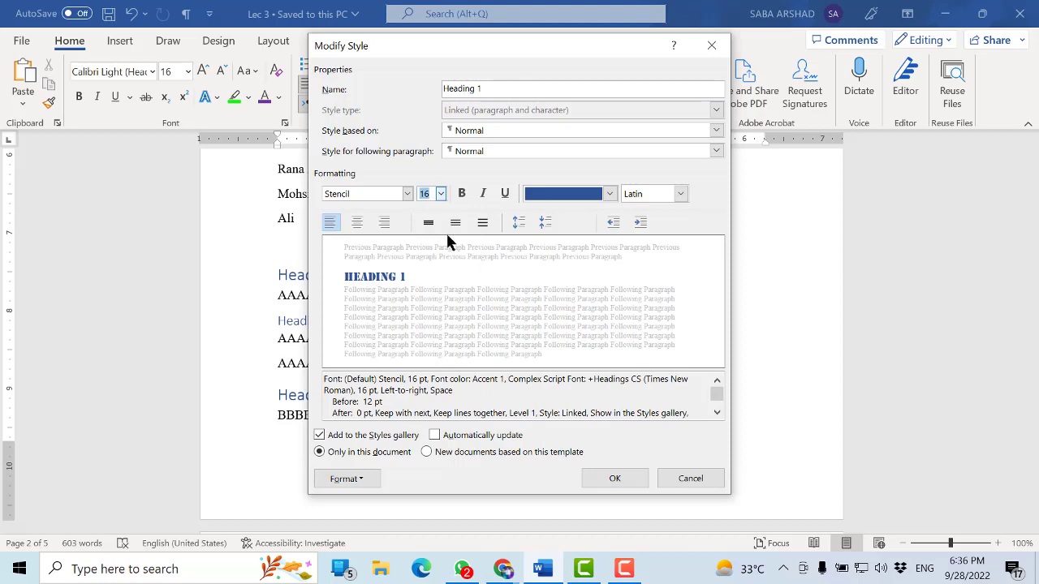
left_click(462, 194)
left_click(609, 194)
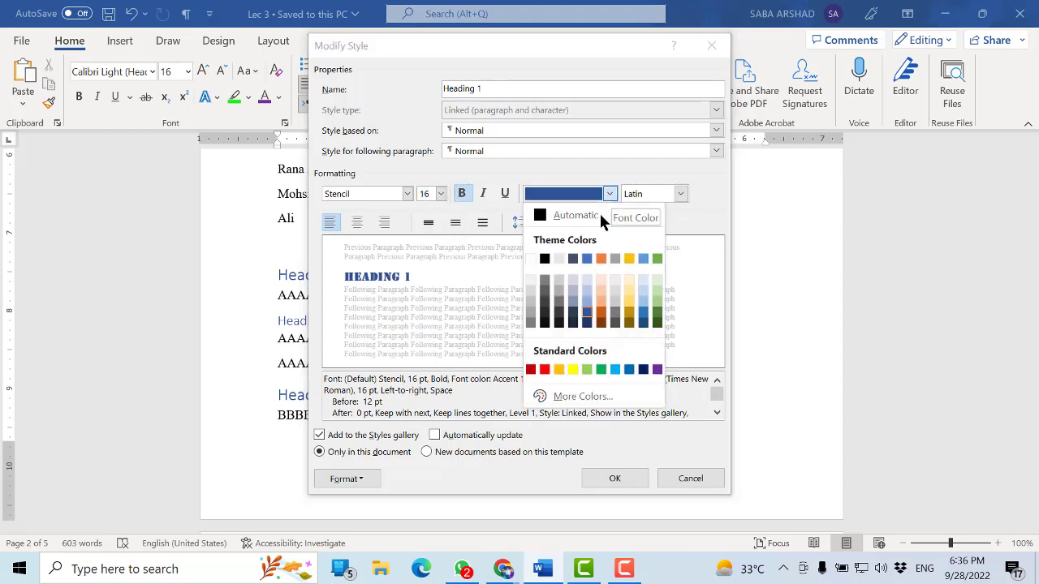
left_click(543, 369)
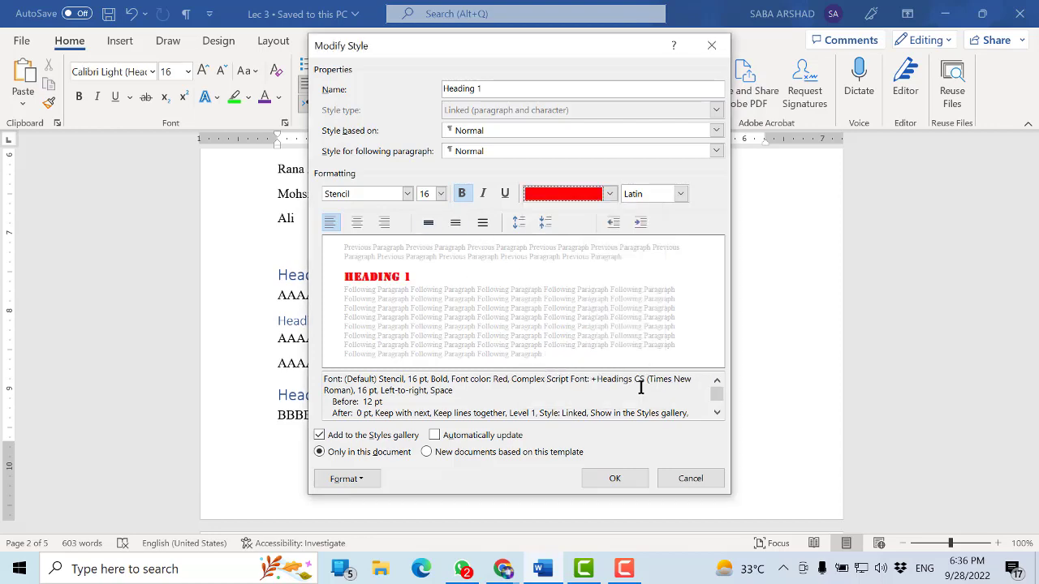
left_click(632, 478)
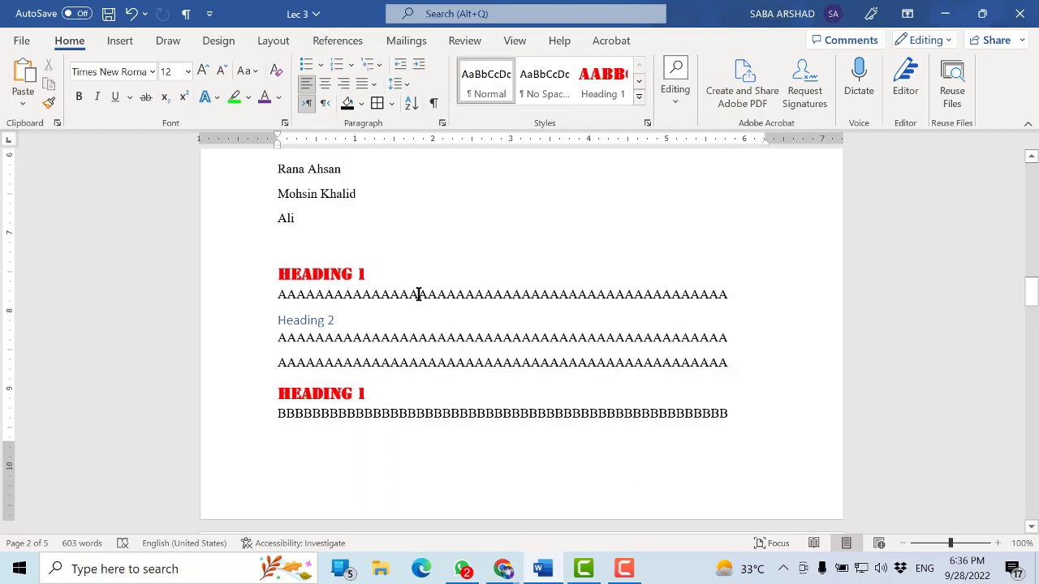
key("ctrl+s")
Open the Heading 2 style for modification and set its font to Amasis MT Pro Black
left_click(344, 272)
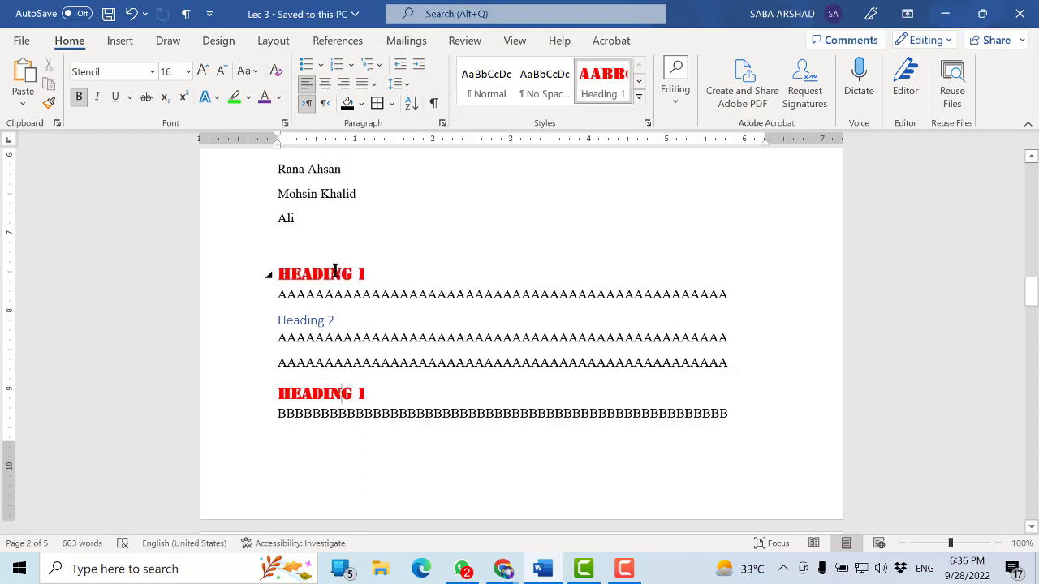
left_click_drag(339, 320, 277, 320)
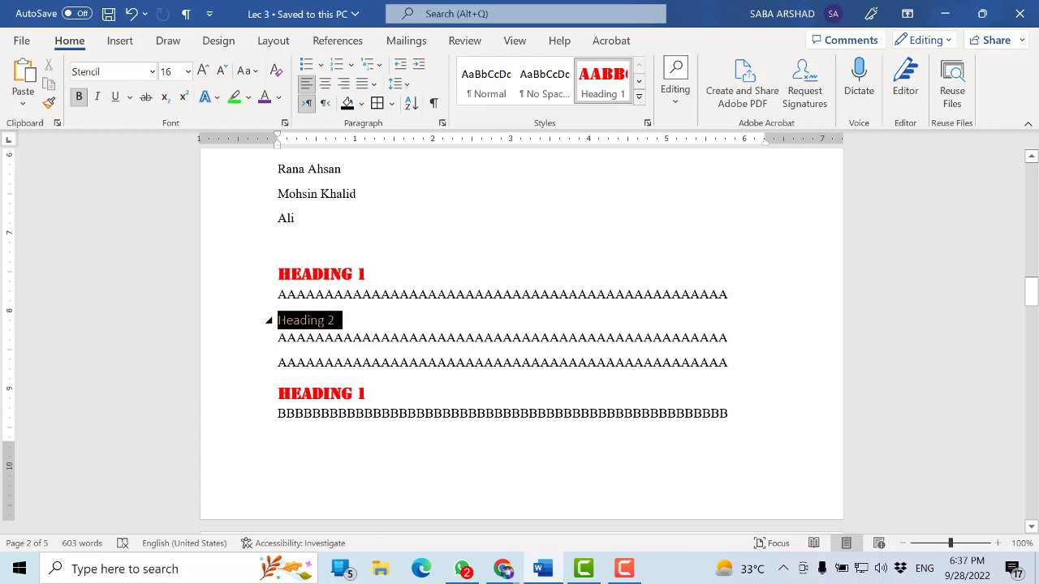
left_click(639, 81)
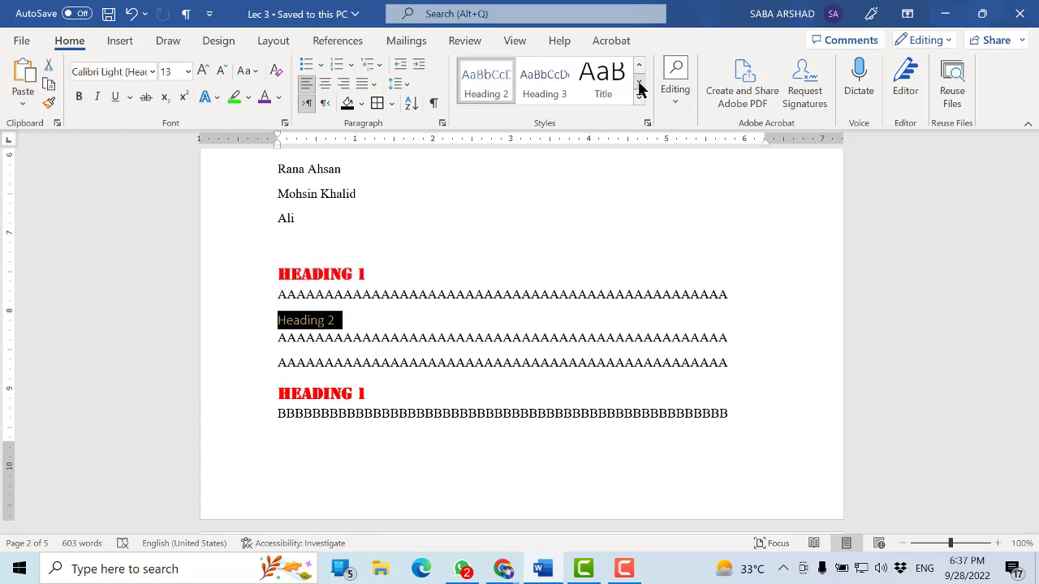
right_click(503, 86)
left_click(519, 110)
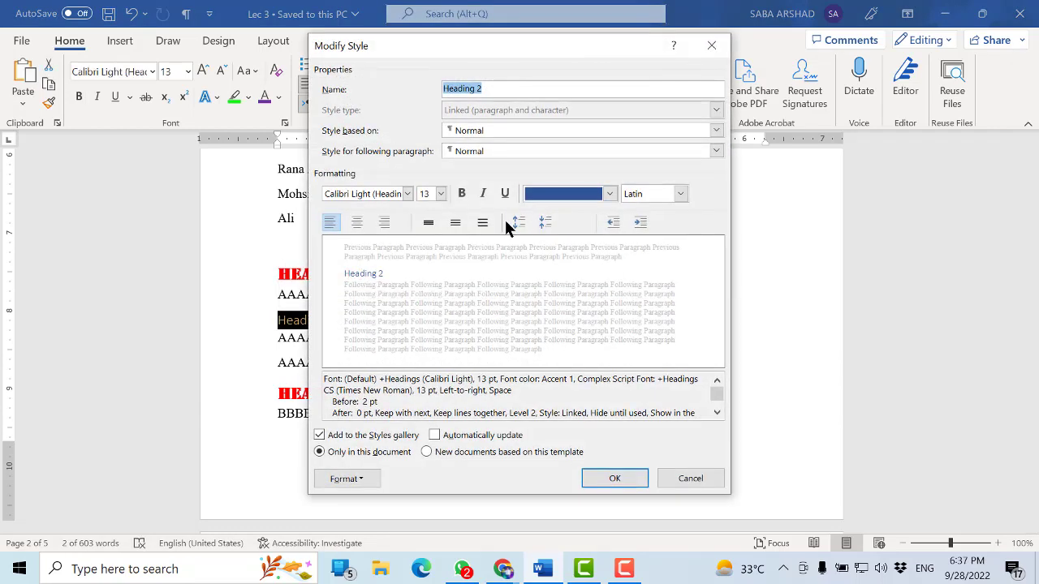
left_click(401, 193)
left_click(404, 193)
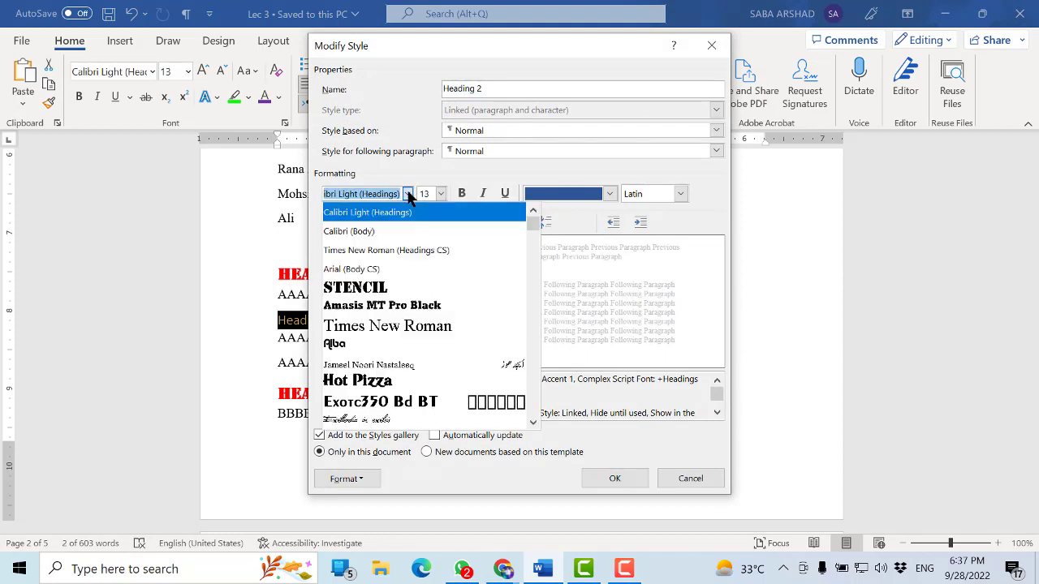
left_click(389, 304)
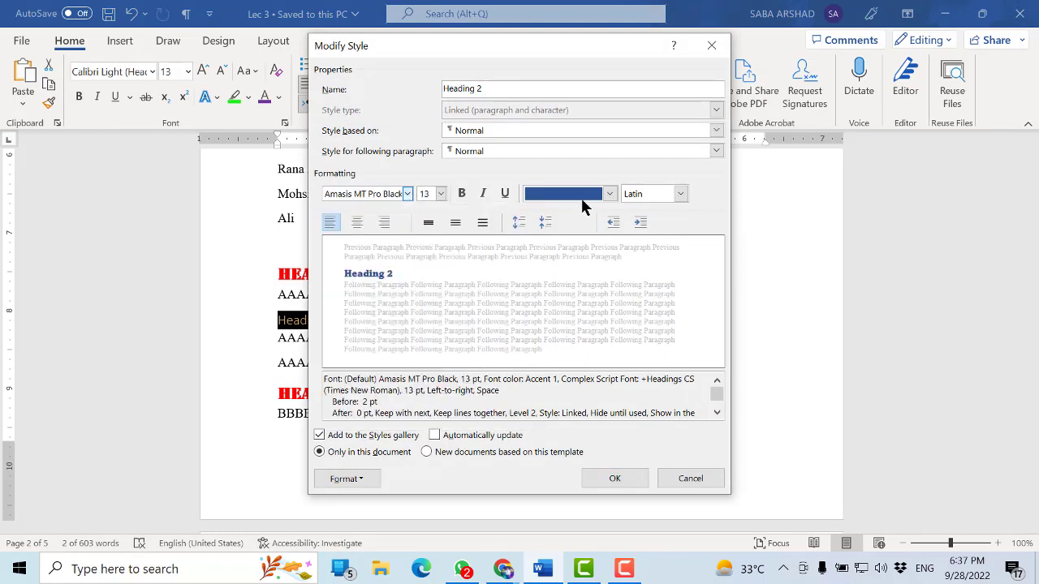
Make the Heading 2 style dark green (Accent 6), 14 pt and bold, and save the document
left_click(608, 193)
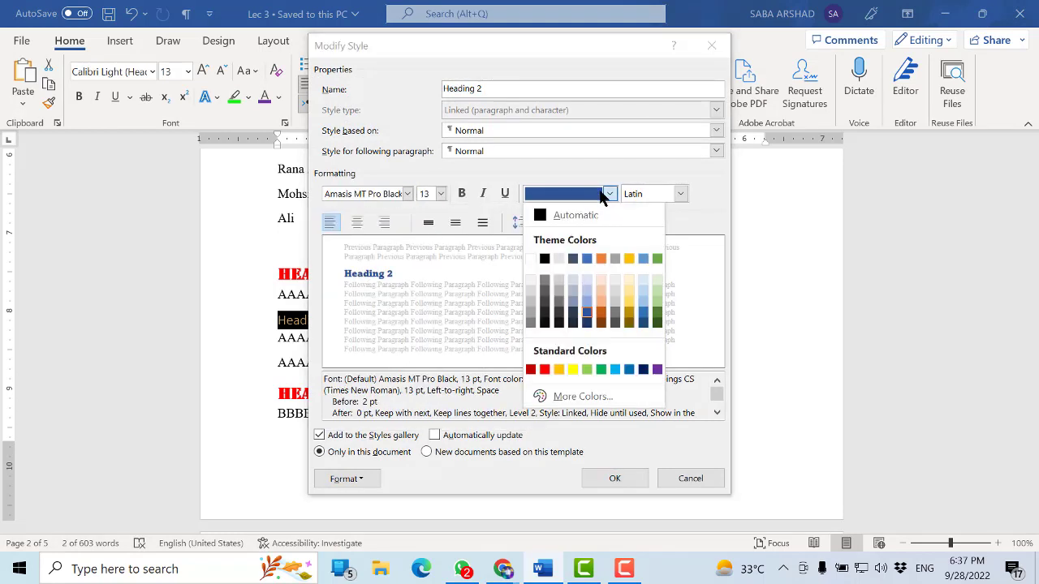
left_click(657, 313)
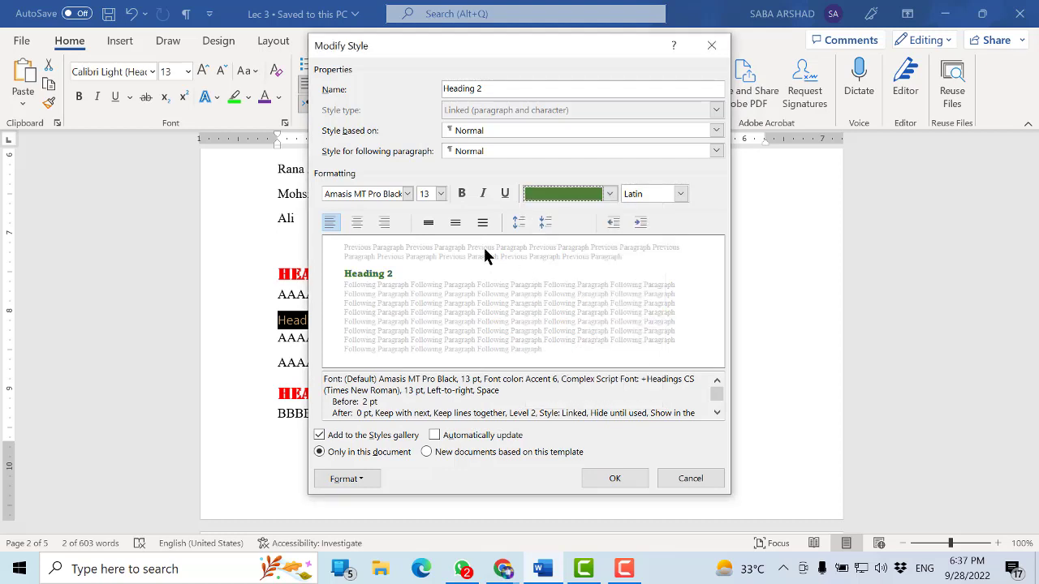
left_click(441, 194)
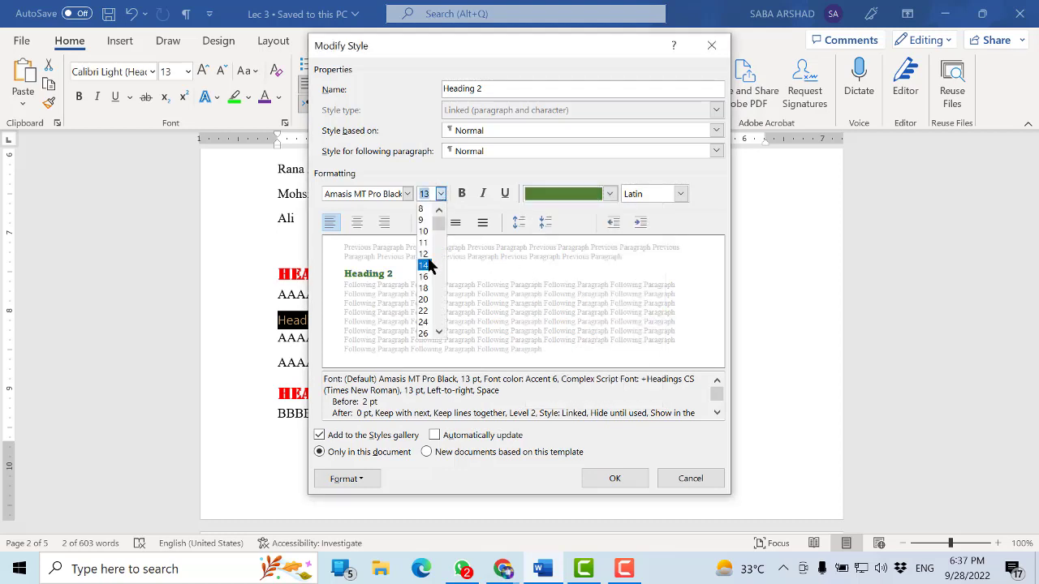
left_click(424, 265)
left_click(462, 193)
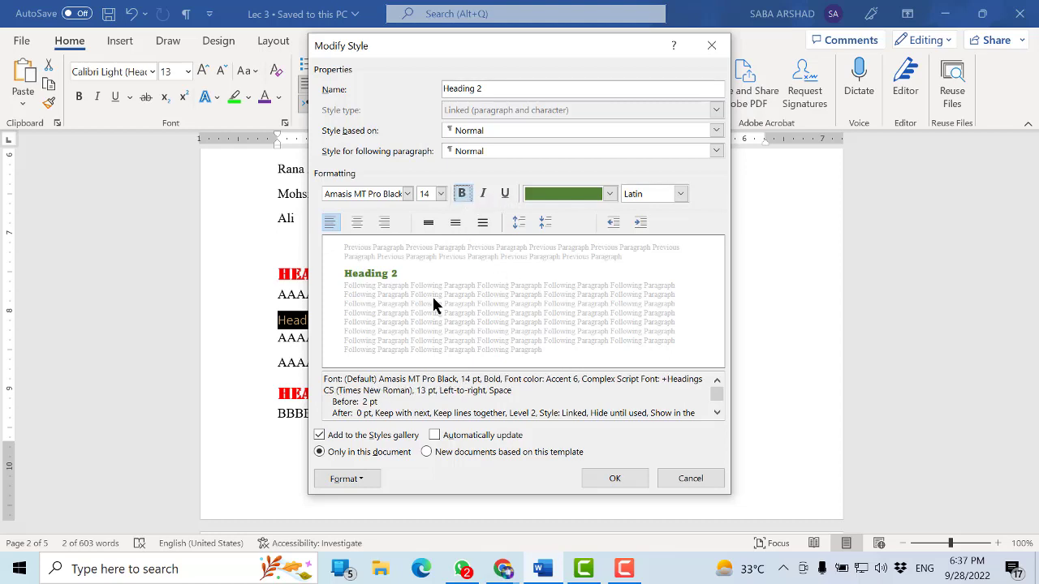
left_click(617, 478)
left_click(575, 411)
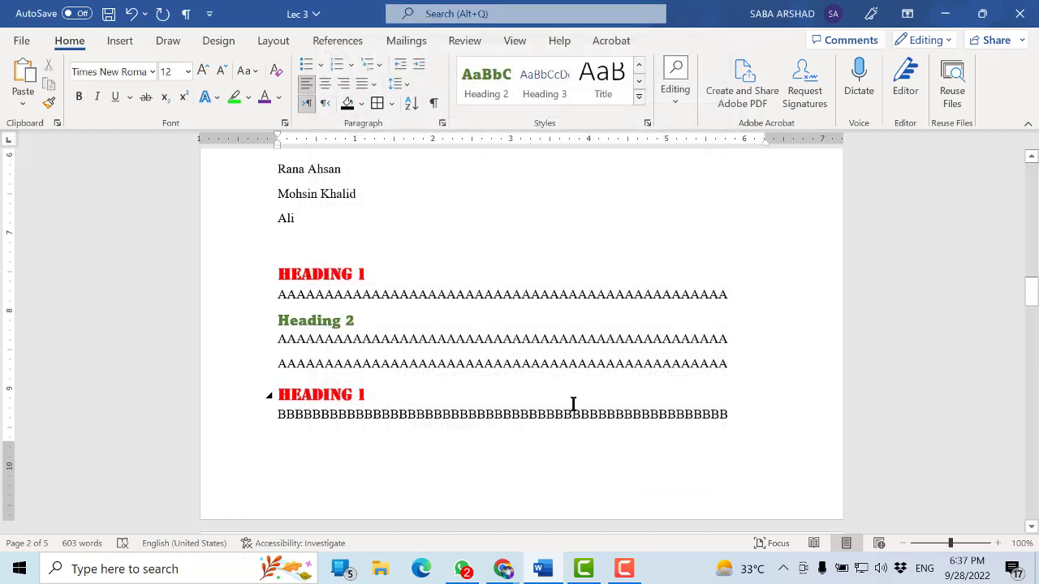
key("ctrl+s")
Change the "Heading 3" line above the C's to "Heading 2", apply the Heading 2 style to it, and save
scroll(573, 403, "down", 7)
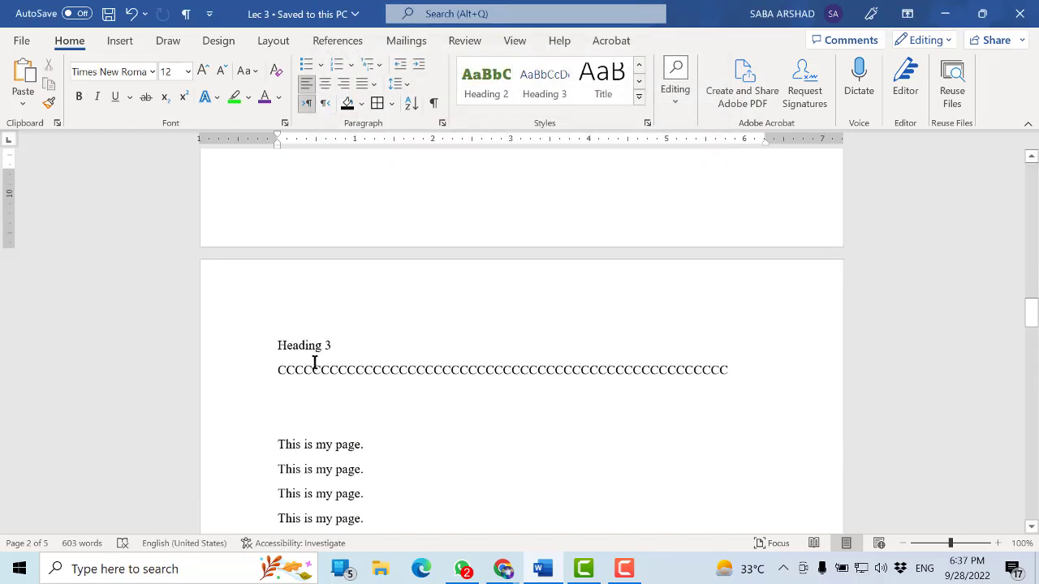
double_click(327, 345)
type("2")
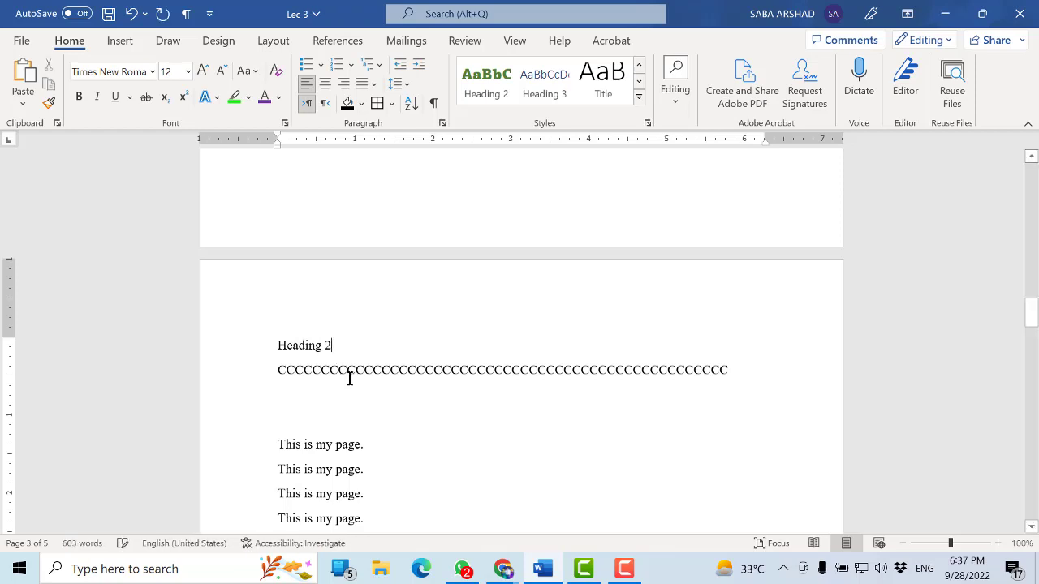
left_click(349, 370)
triple_click(323, 345)
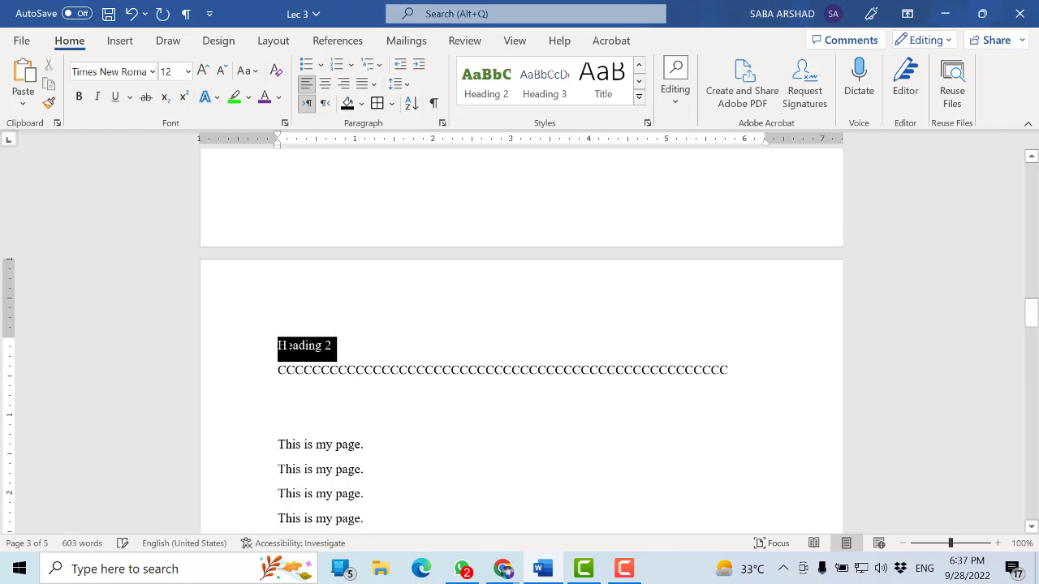
left_click(490, 84)
left_click(477, 364)
key("ctrl+s")
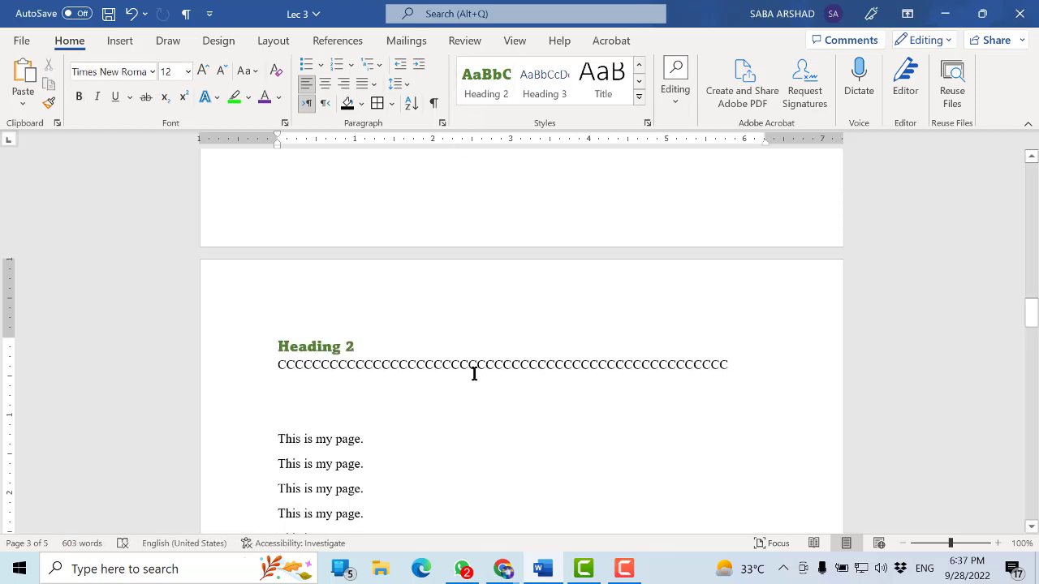
Check the formatting of the Heading 1 and Heading 2 lines above the A, B and C text
scroll(481, 381, "up", 5)
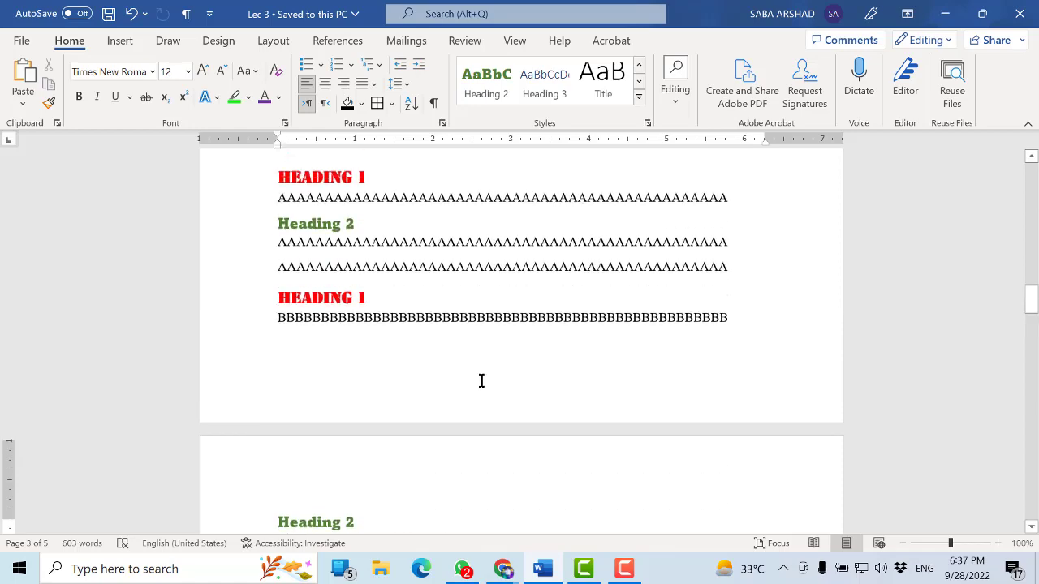
left_click(344, 276)
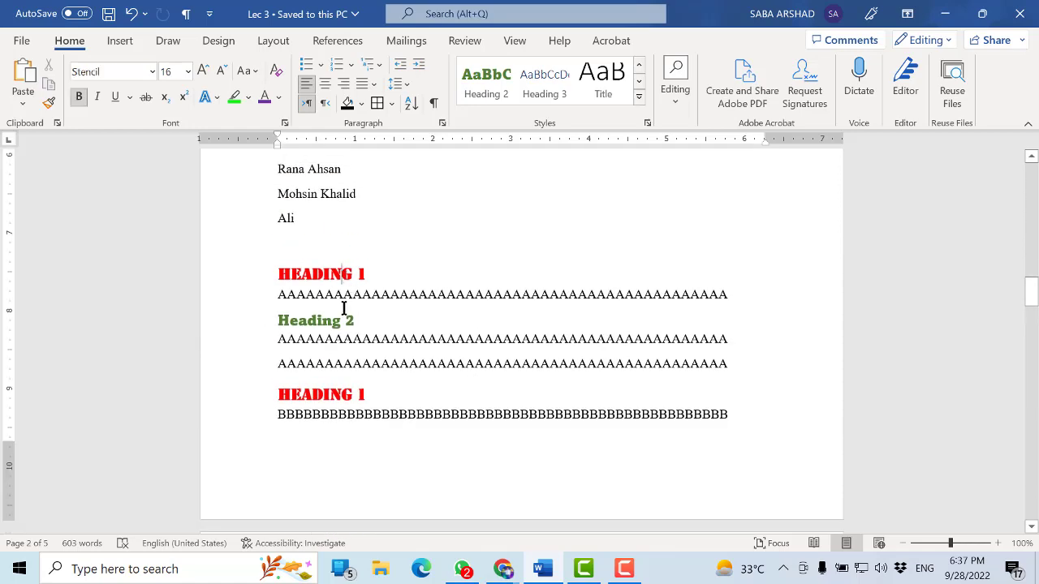
left_click(342, 320)
left_click(344, 394)
scroll(341, 398, "down", 4)
left_click(342, 424)
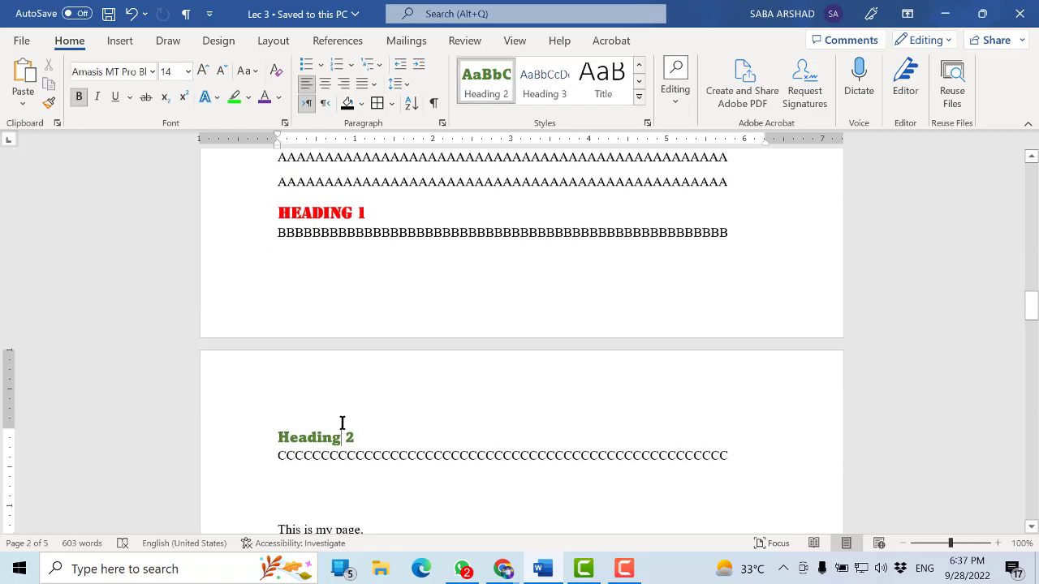
Insert a "Heading 3" line below the row of C's and save the document
scroll(344, 399, "down", 2)
left_click(747, 278)
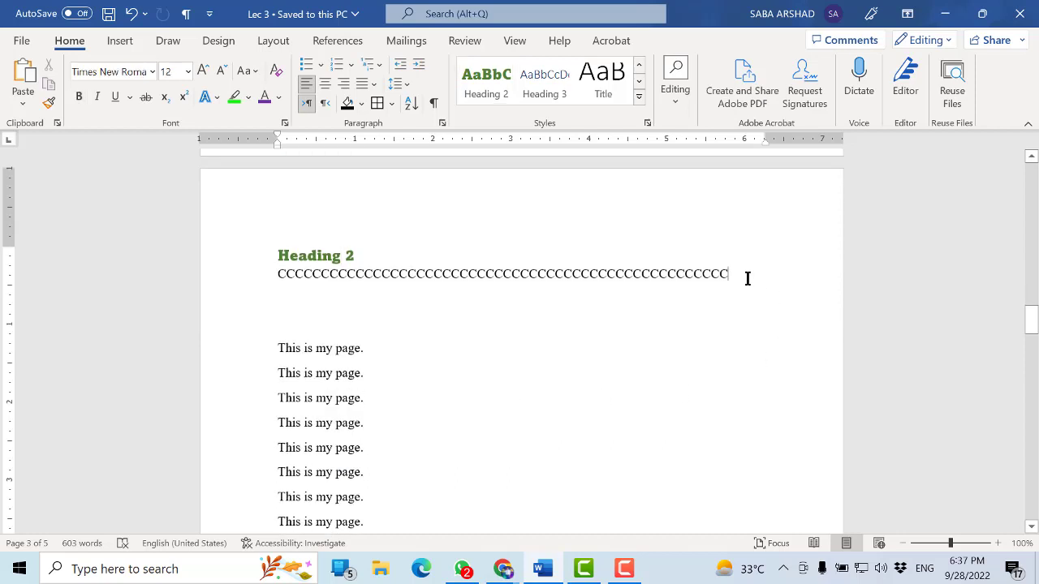
key("Return")
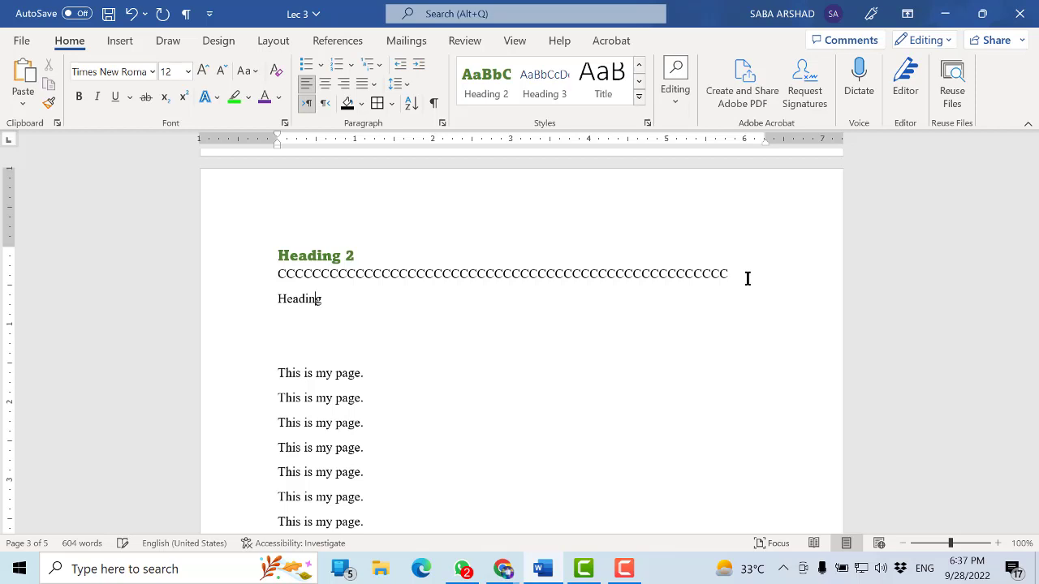
type("Heading 3")
key("ctrl+s")
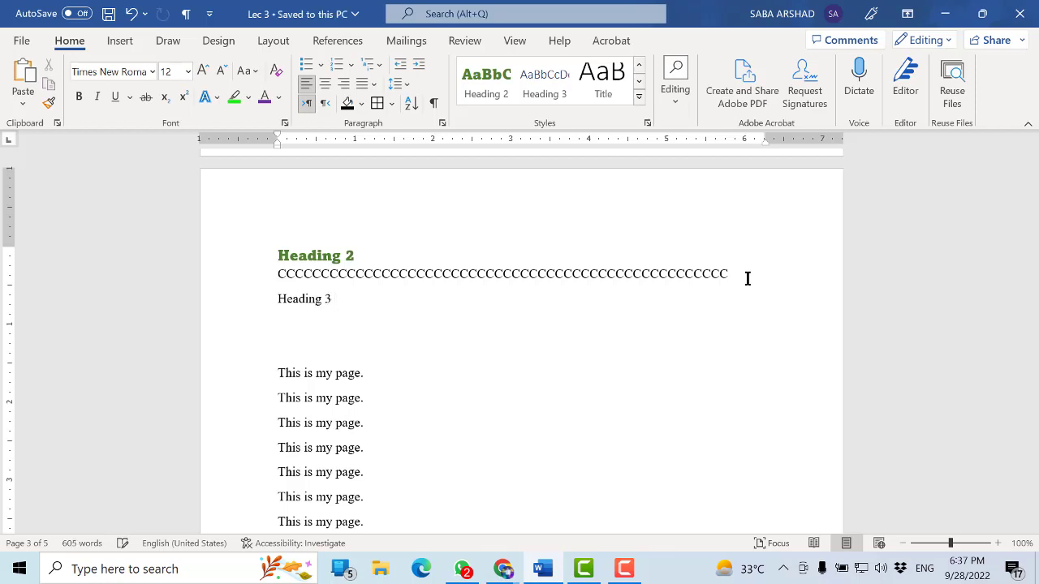
Modify the Heading 3 style to use the Light Blue colour and the Hot Pizza font
triple_click(313, 301)
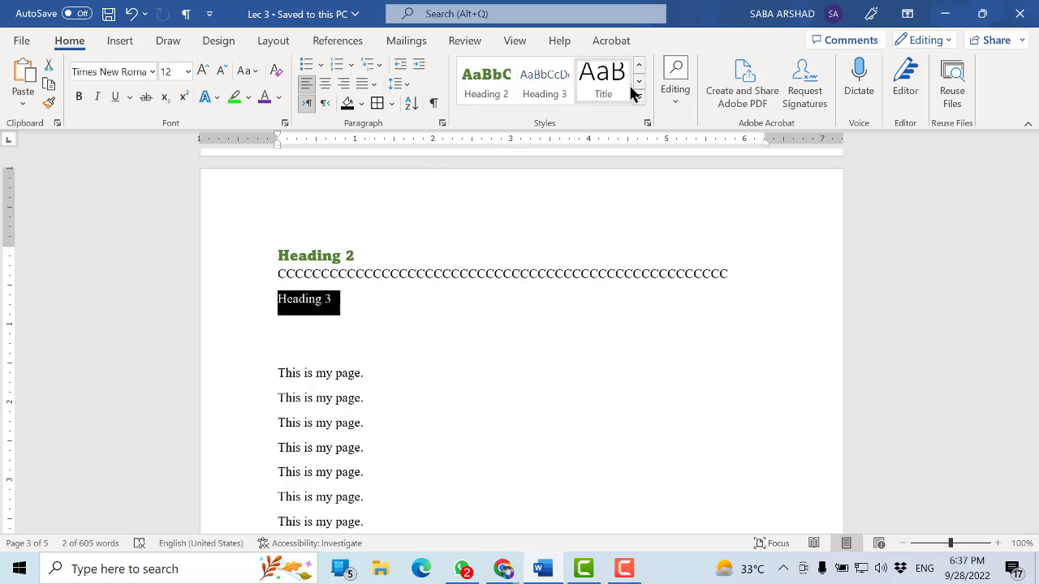
right_click(542, 88)
left_click(584, 122)
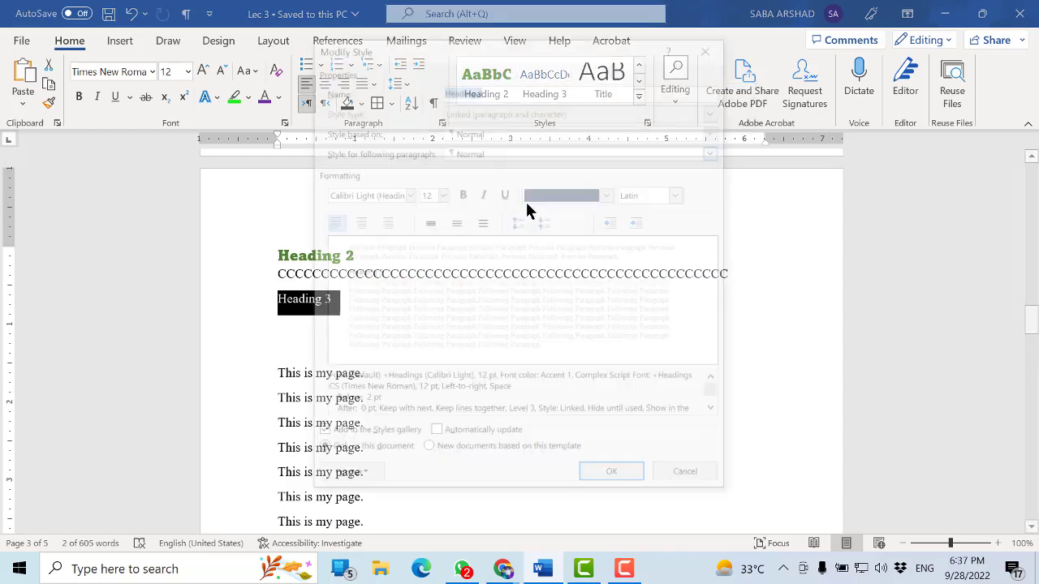
left_click(600, 195)
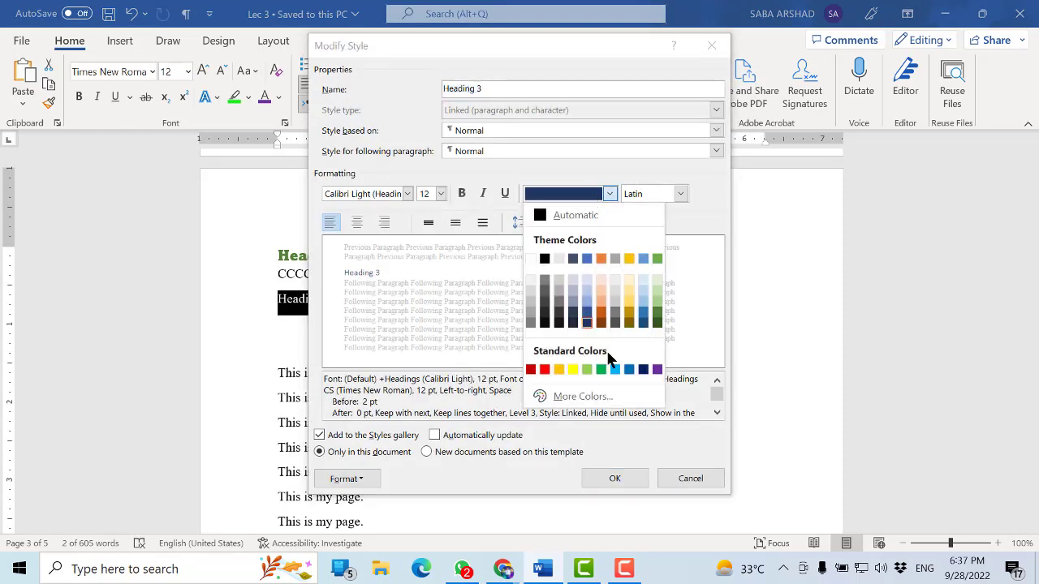
left_click(619, 370)
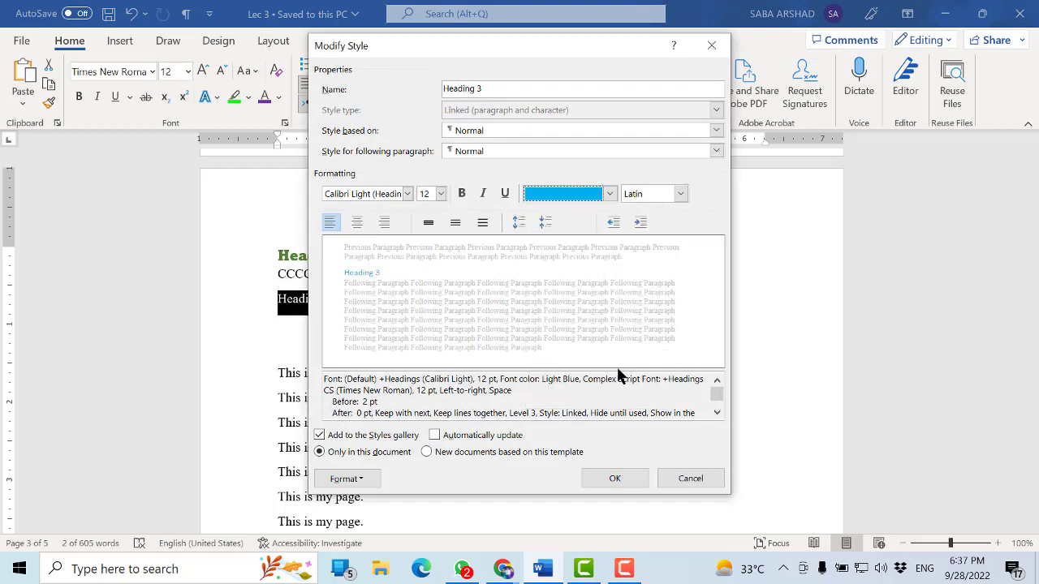
left_click(407, 194)
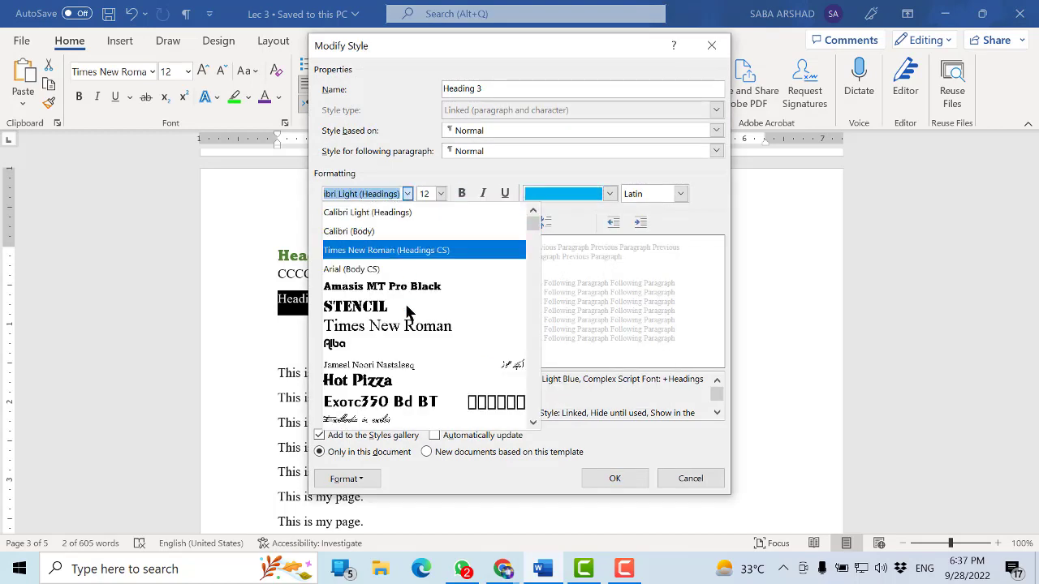
scroll(410, 341, "down", 1)
left_click(400, 362)
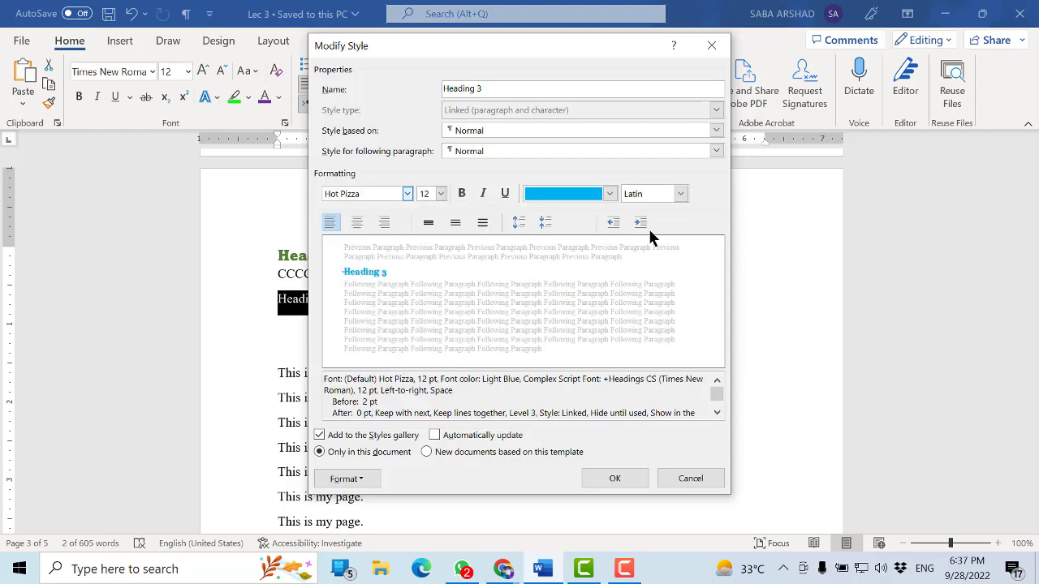
left_click(612, 479)
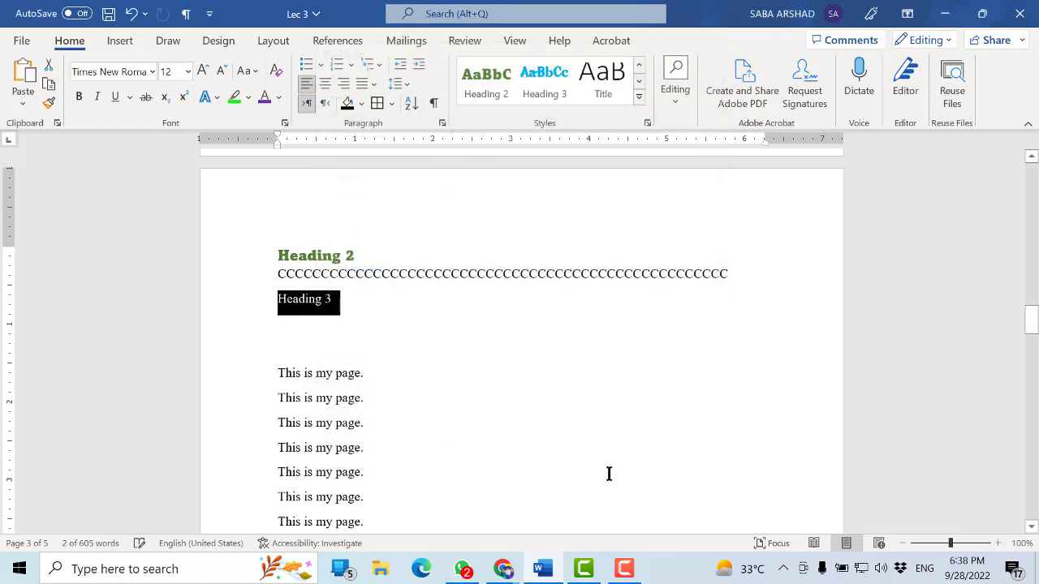
Apply the Heading 3 style to the "Heading 3" line below the C's and save the document
left_click(436, 345)
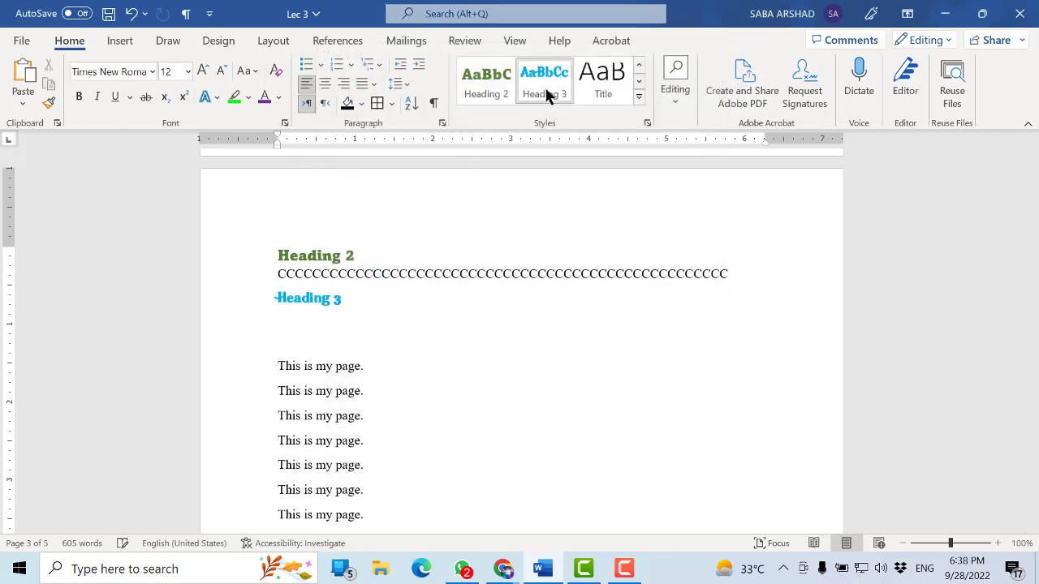
left_click(545, 91)
left_click(462, 340)
key("ctrl+s")
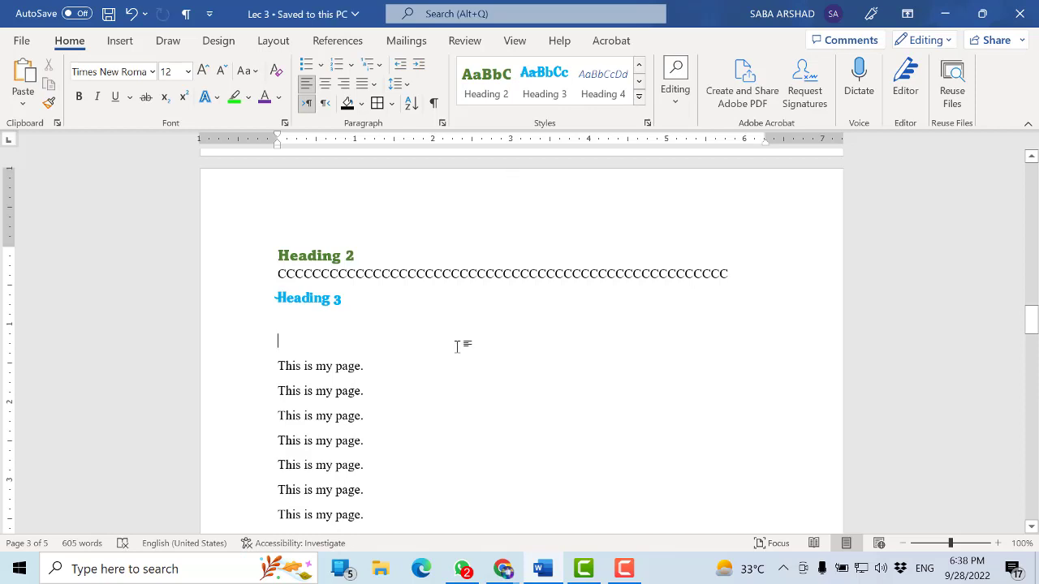
Try heading styles, including Heading 2, on two "This is my page." lines on page 3, undoing each one
scroll(457, 346, "down", 5)
left_click(341, 381)
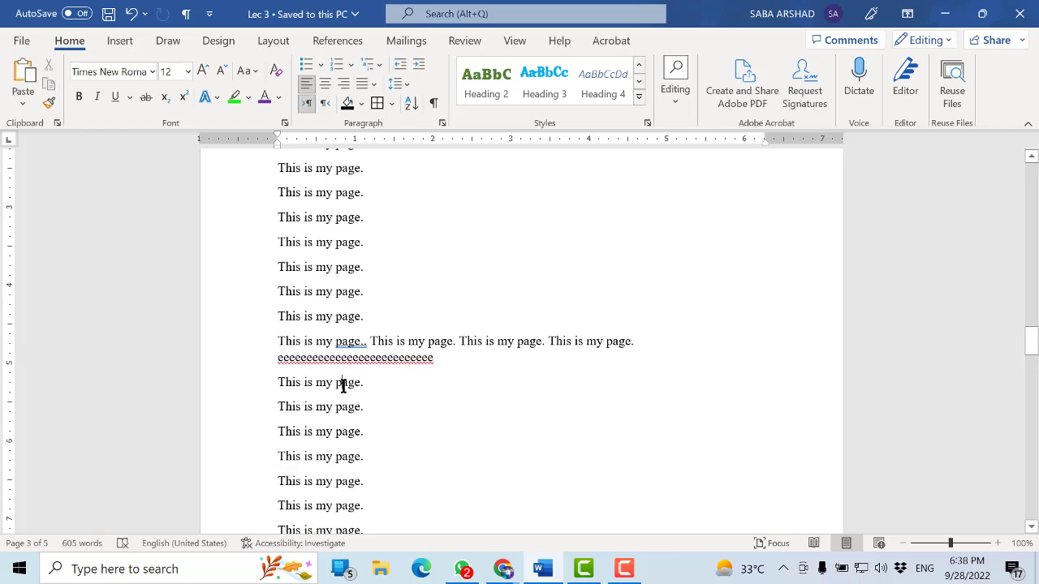
left_click(519, 88)
key("ctrl+z")
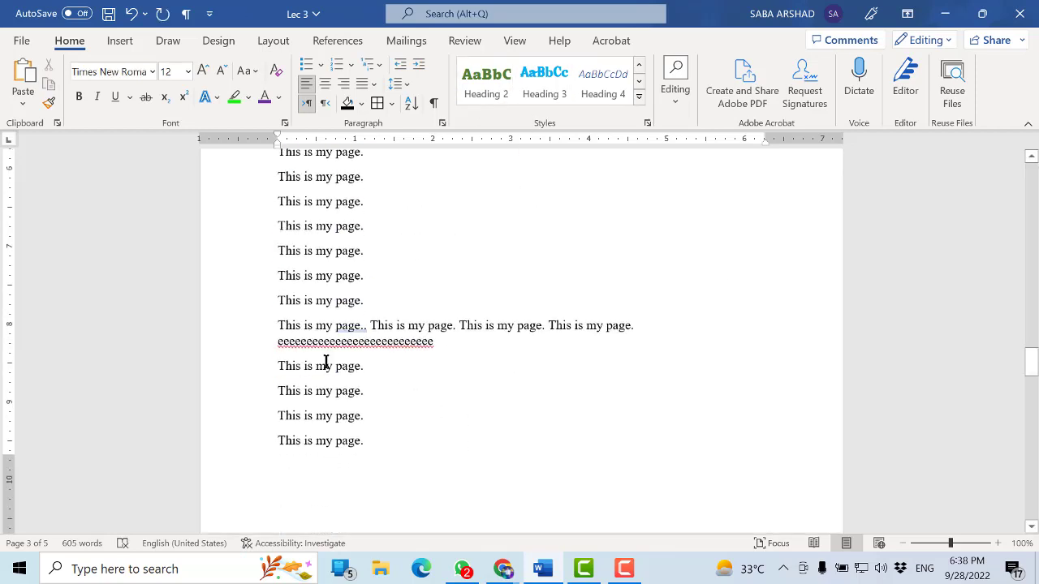
left_click(318, 371)
left_click(490, 96)
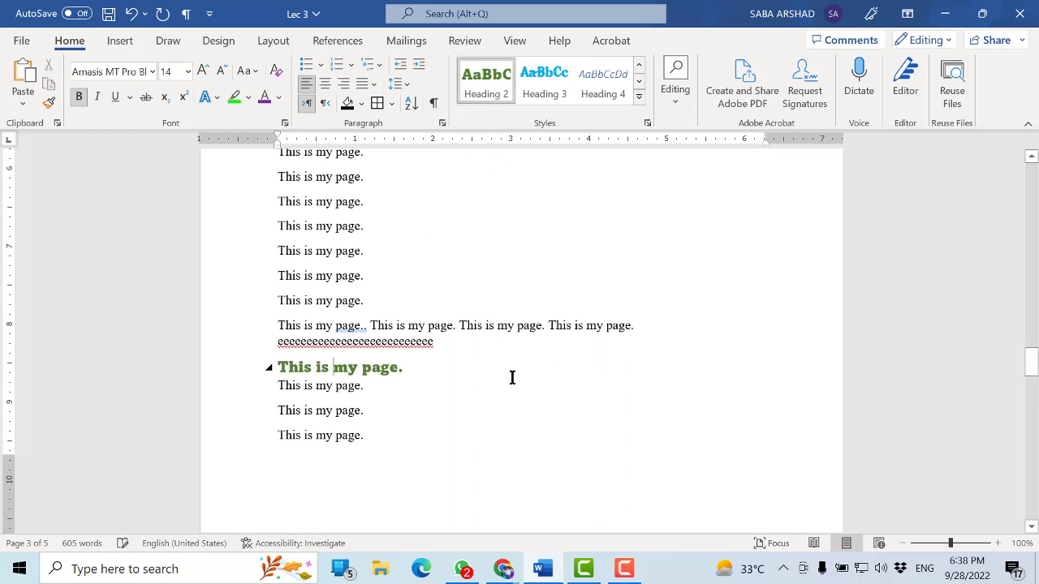
key("ctrl+z")
Apply the Heading 1 style to the "This is my page." line just above the long paragraph on the following page
scroll(465, 361, "down", 3)
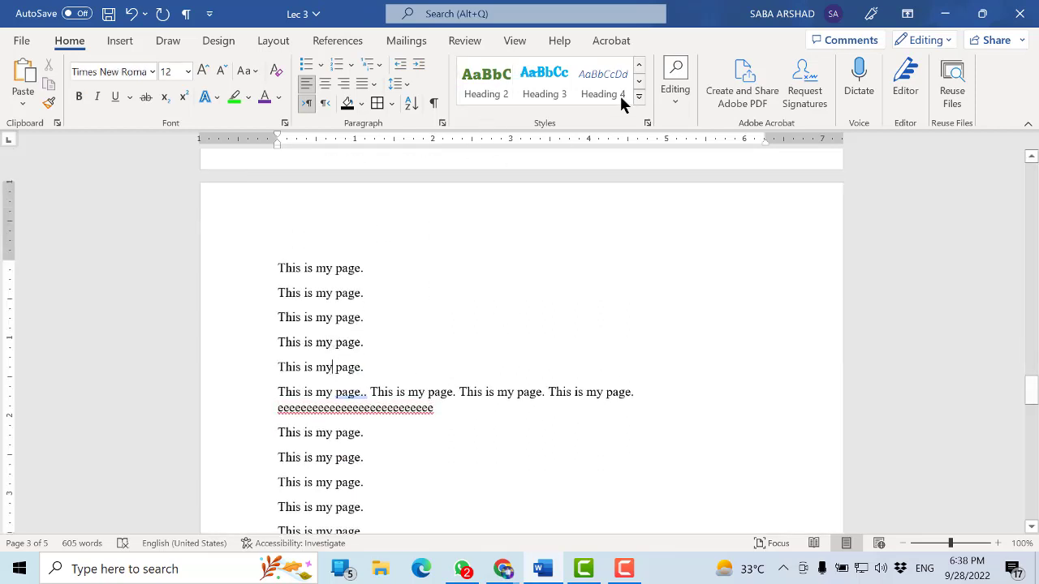
left_click(638, 65)
left_click(595, 88)
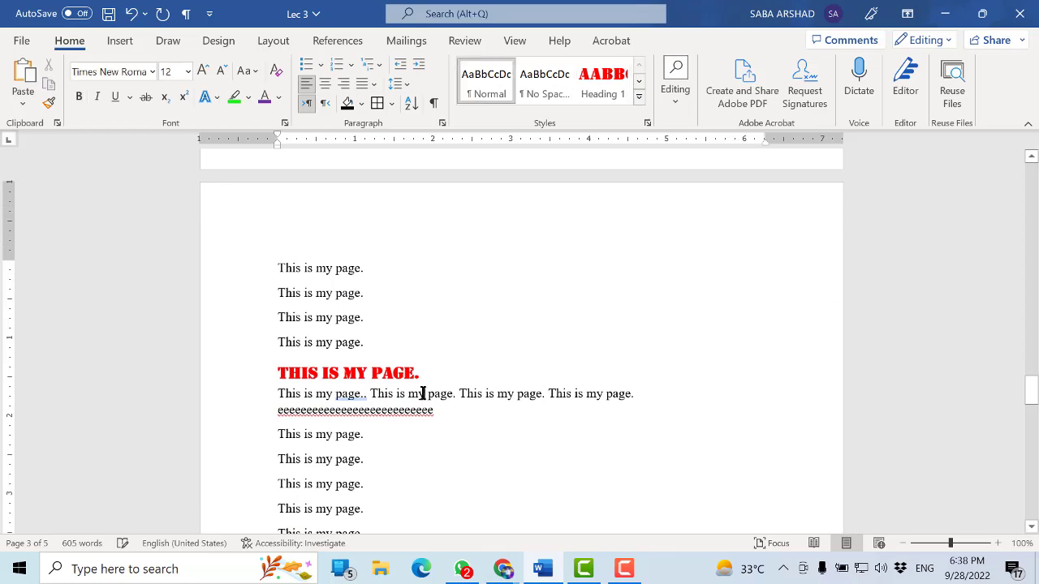
Save the document and apply the Heading 3 style to the "This is my page." line just below the long paragraph on page 4
key("ctrl+s")
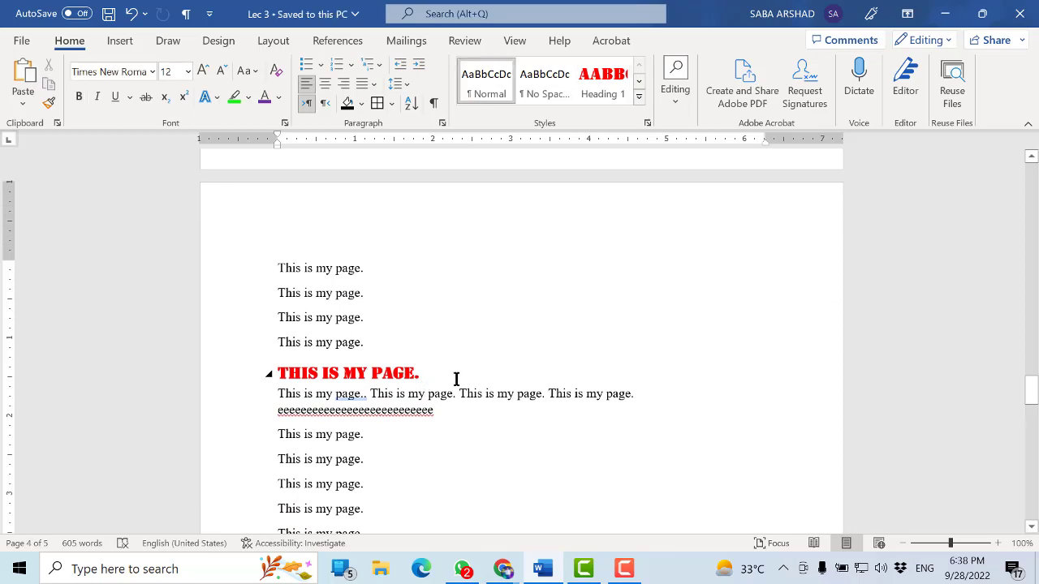
scroll(456, 379, "down", 10)
scroll(458, 379, "up", 6)
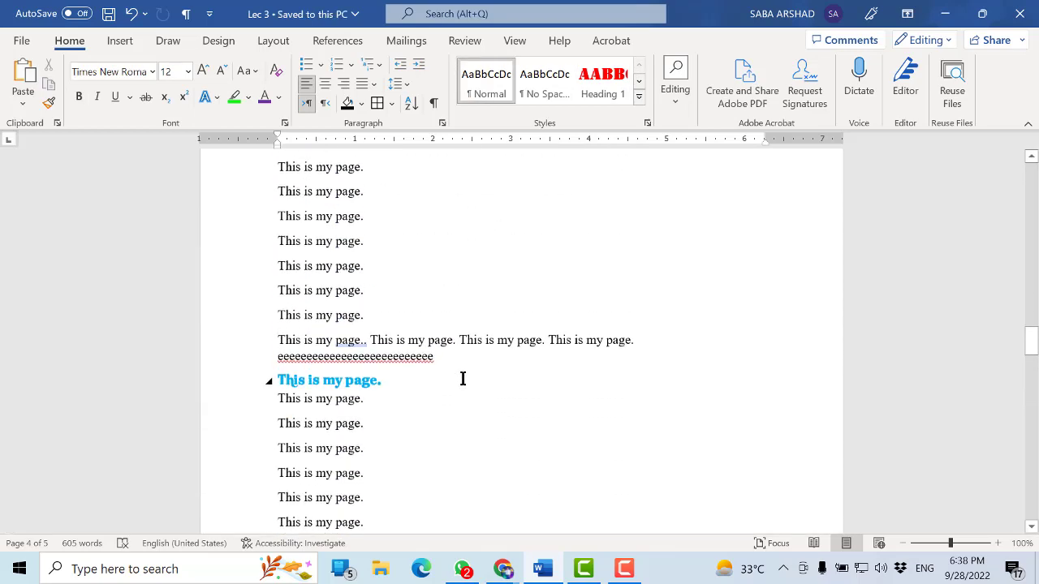
scroll(462, 379, "down", 6)
scroll(463, 379, "down", 5)
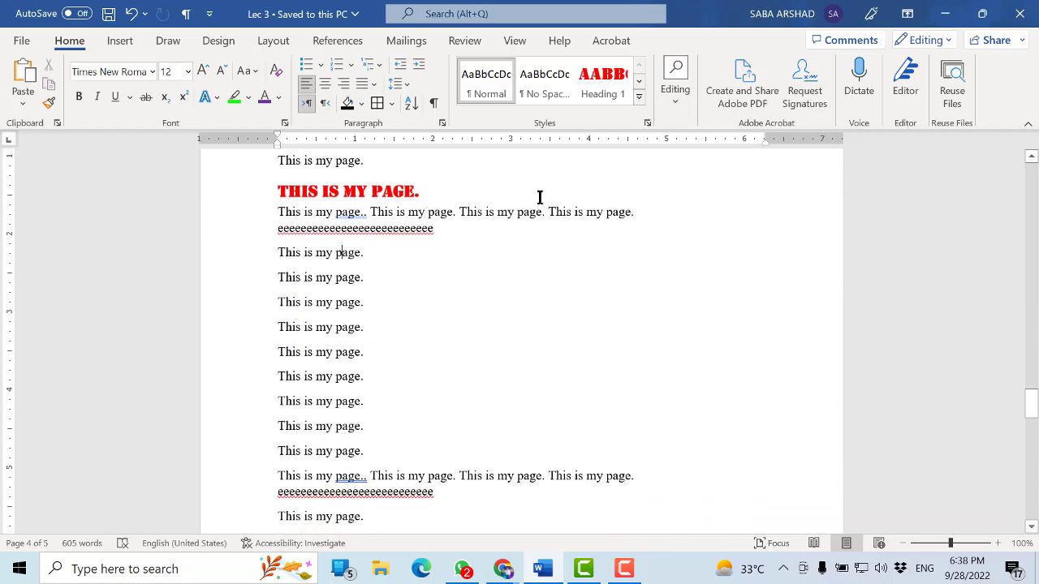
left_click(638, 81)
left_click(544, 81)
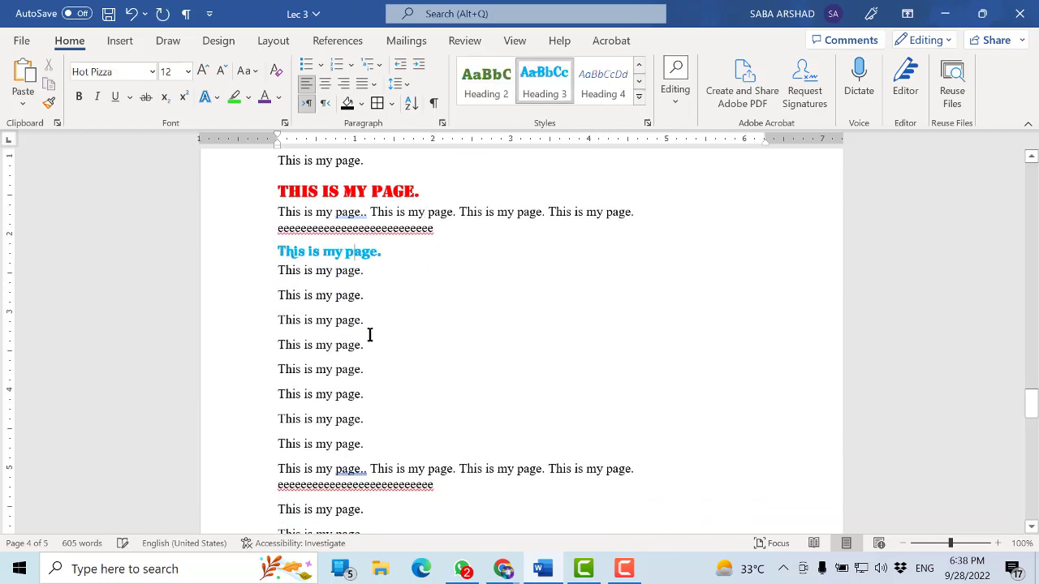
Apply the Heading 2 style to the second "This is my page." line below the new Heading 3 line and save the document
left_click(343, 295)
left_click(492, 85)
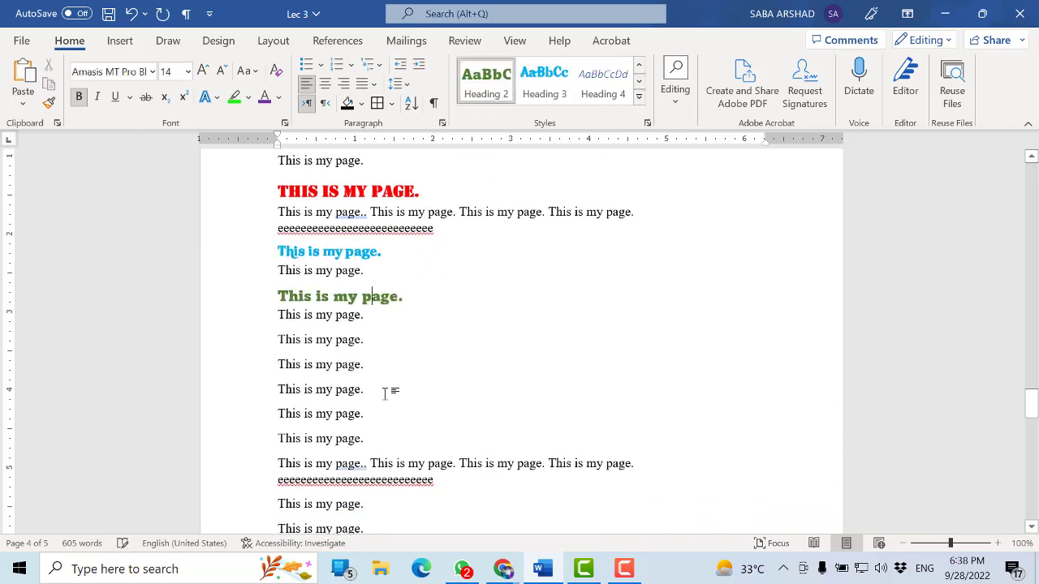
left_click(383, 391)
key("ctrl+s")
scroll(378, 262, "up", 4)
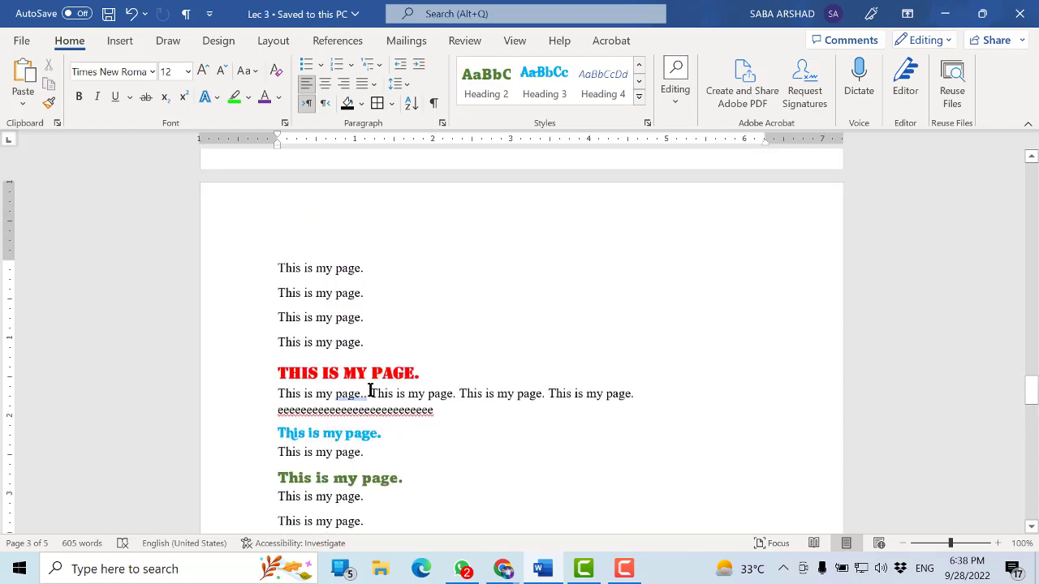
scroll(370, 392, "down", 2)
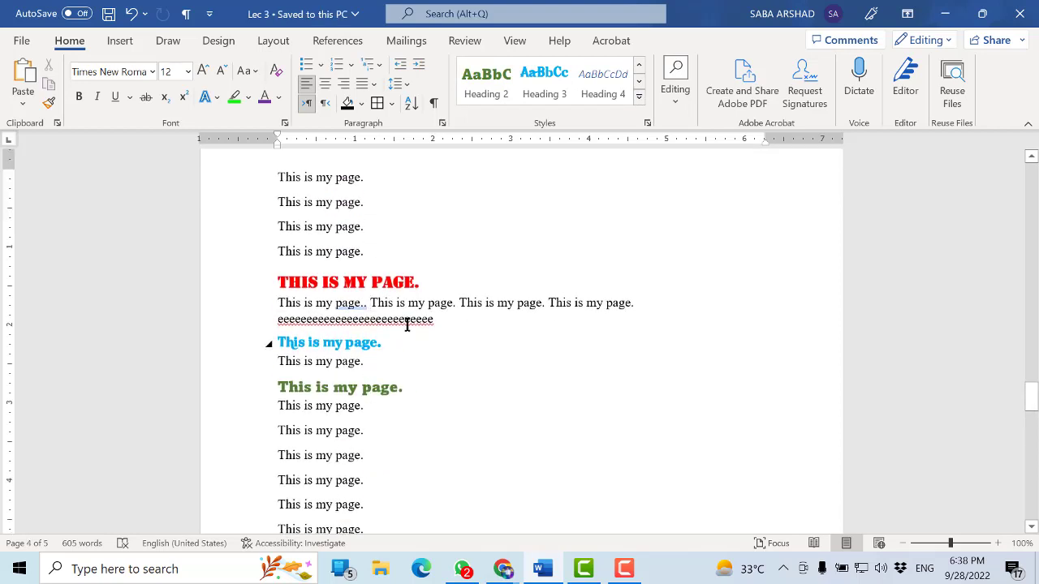
Apply the Normal style to the block from the Heading 1 line through the Heading 2 line on page 4
left_click(392, 282)
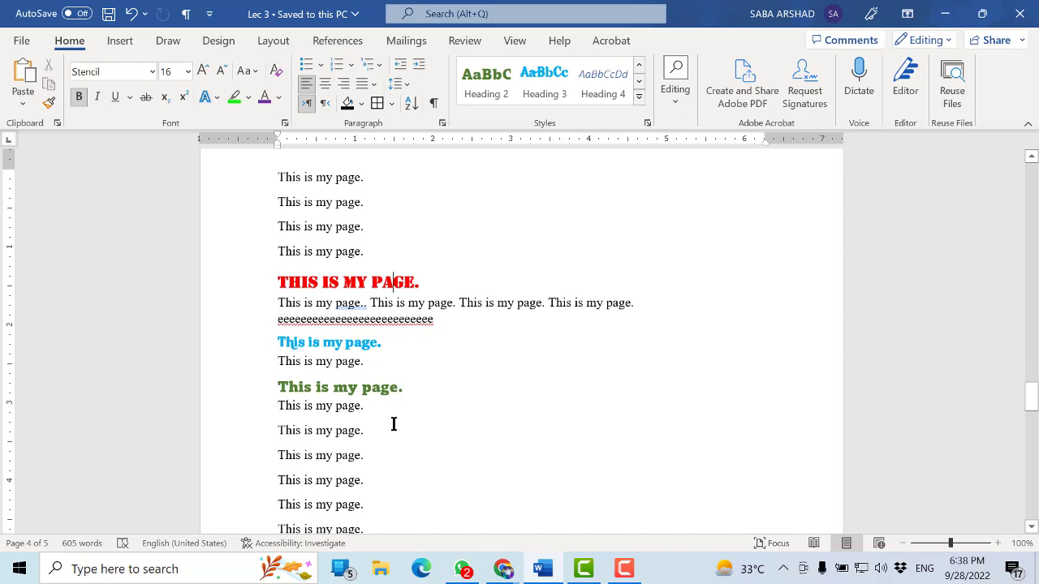
scroll(393, 425, "up", 2)
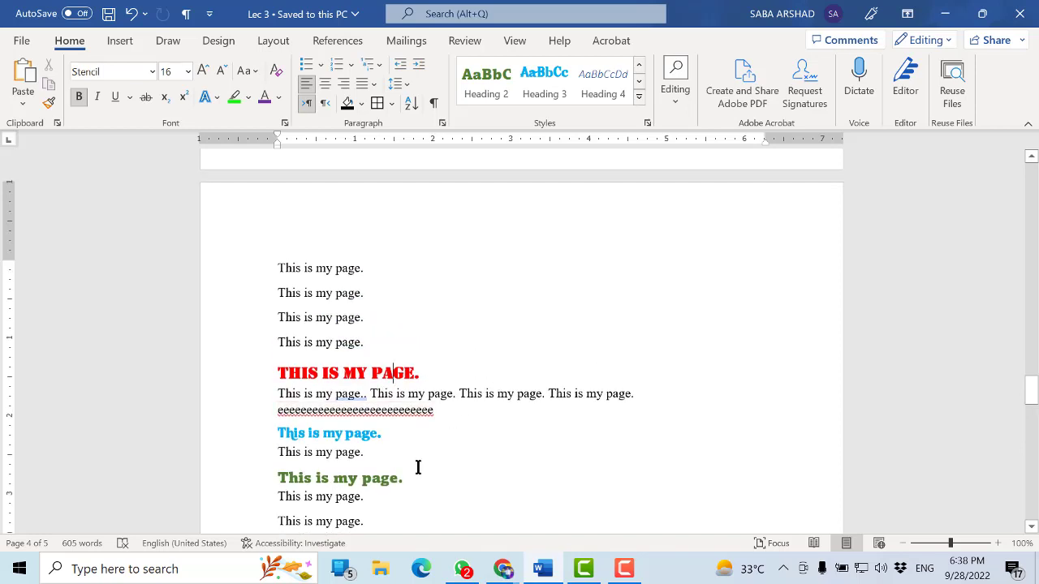
left_click_drag(365, 478, 278, 373)
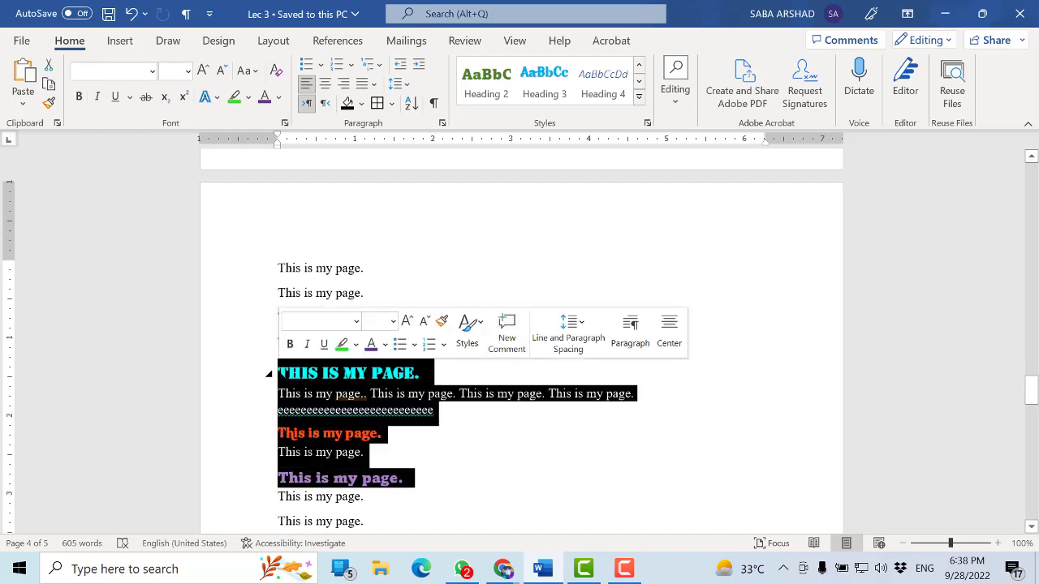
left_click(639, 68)
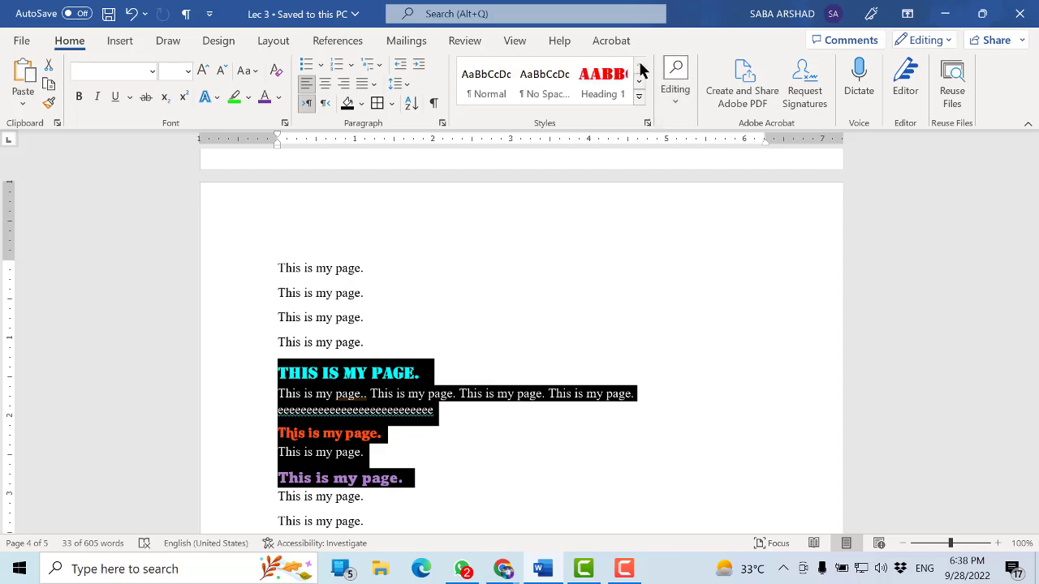
left_click(501, 83)
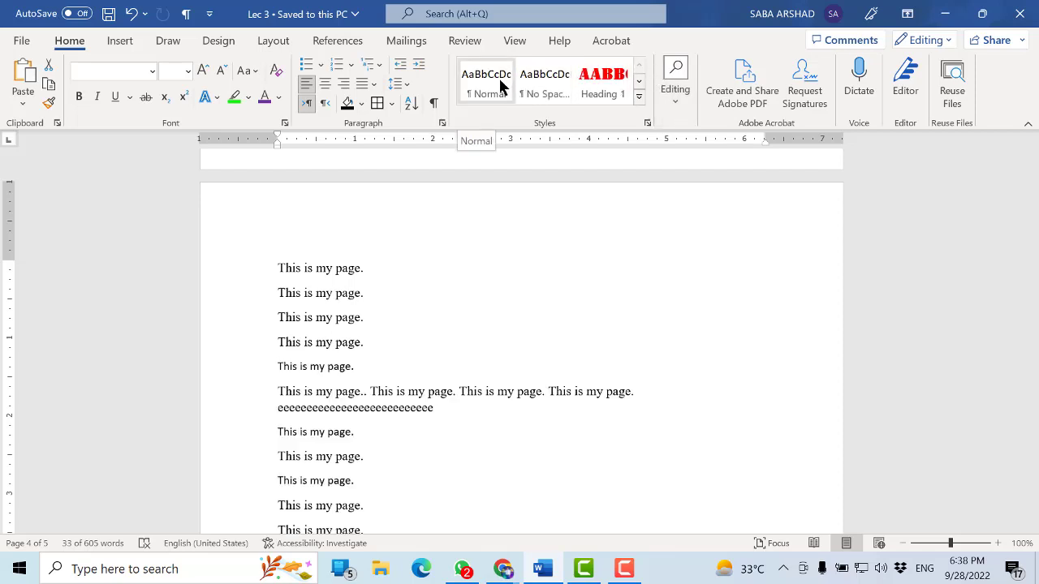
left_click(501, 83)
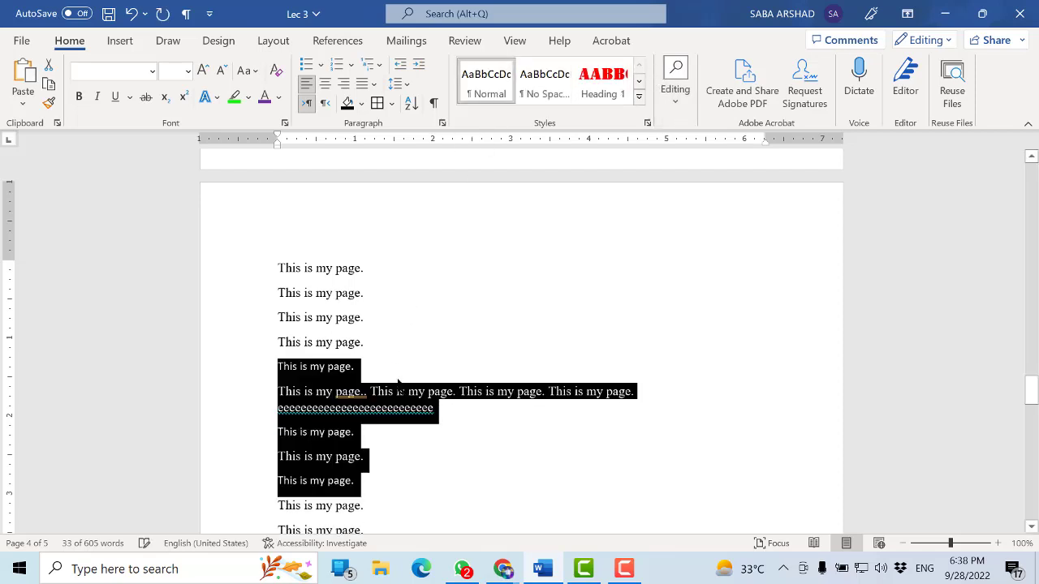
left_click(398, 391)
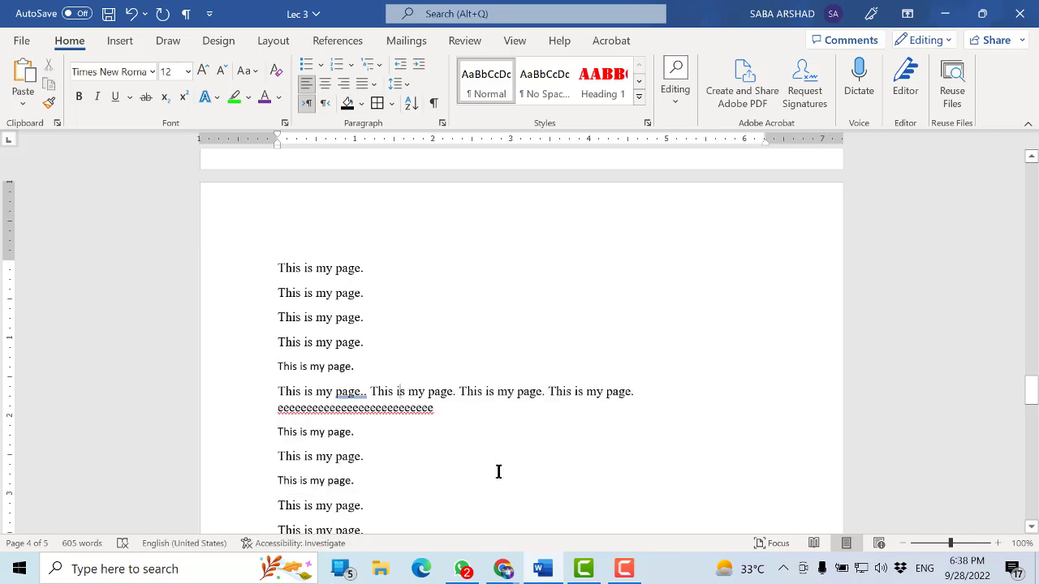
Set the same block of lines to Times New Roman, size 12, and save the document
left_click(319, 363)
left_click_drag(373, 486, 265, 365)
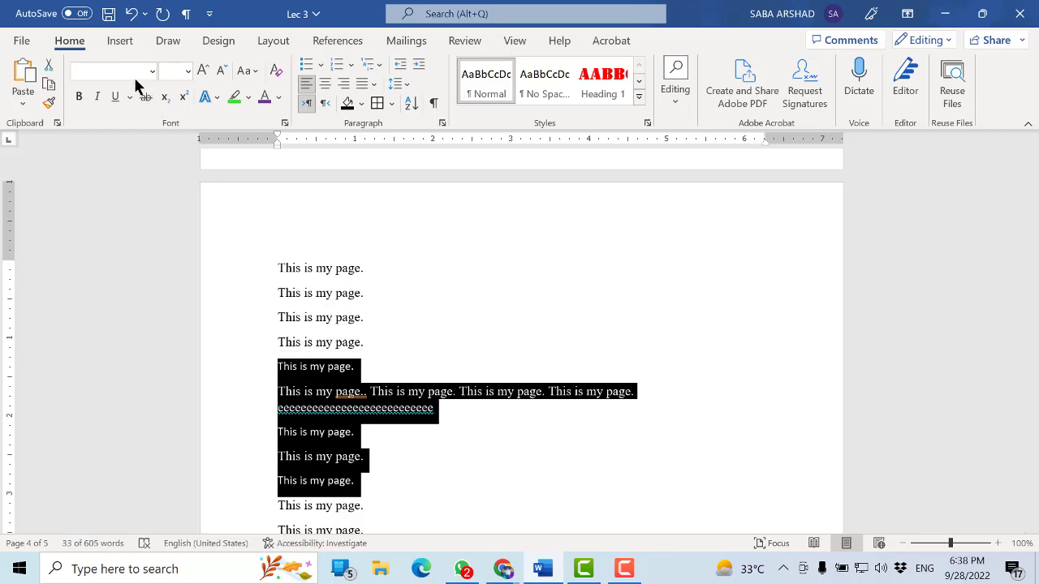
type("Times New Roman")
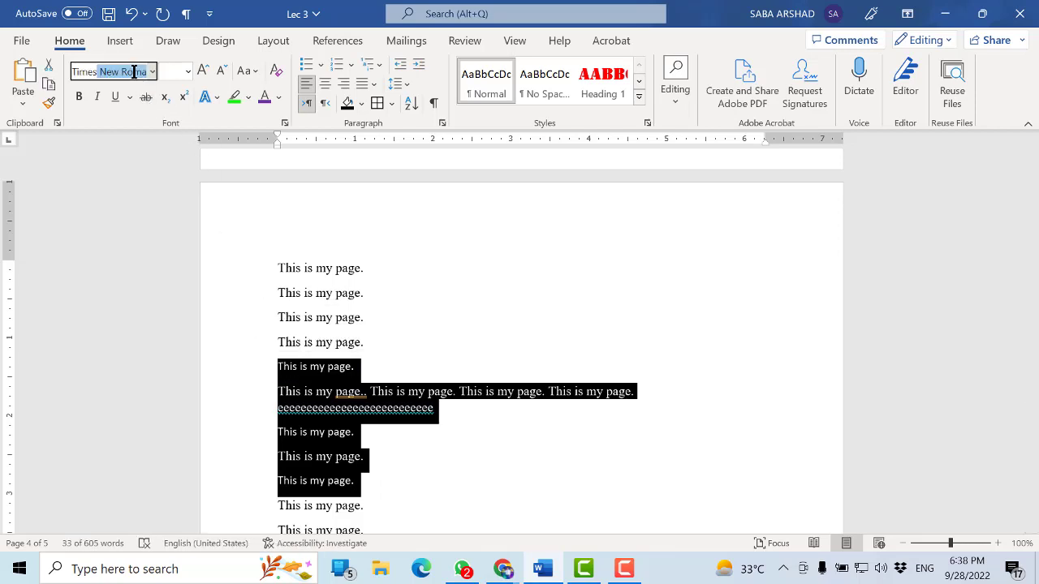
key("Return")
left_click(174, 70)
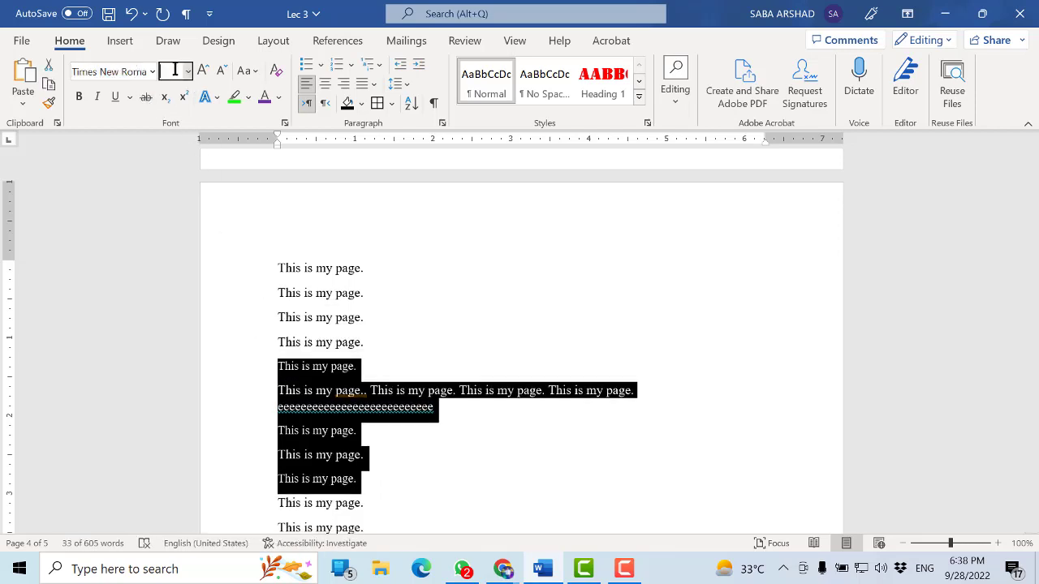
type("12")
key("Return")
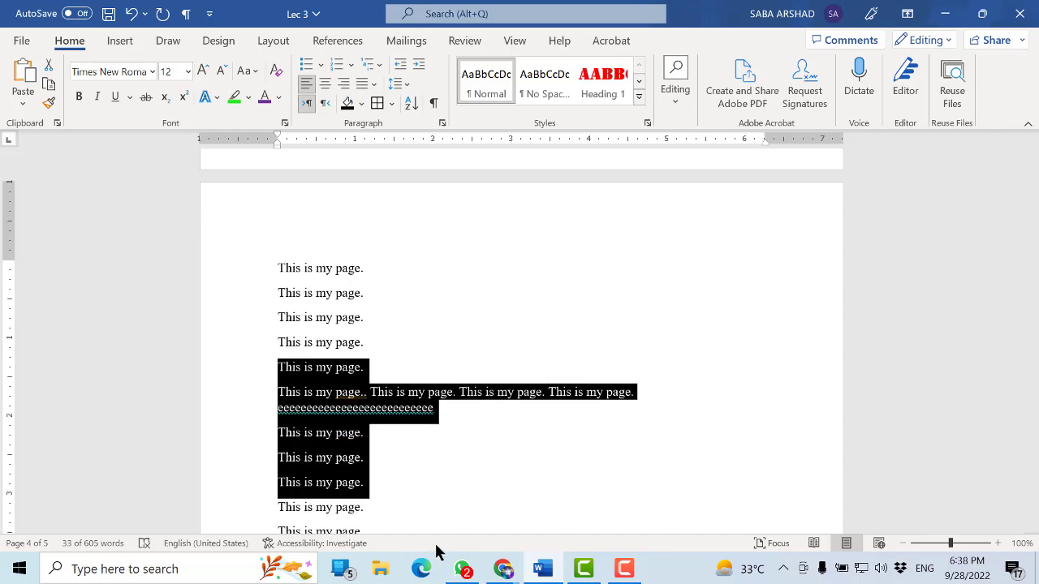
left_click(467, 411)
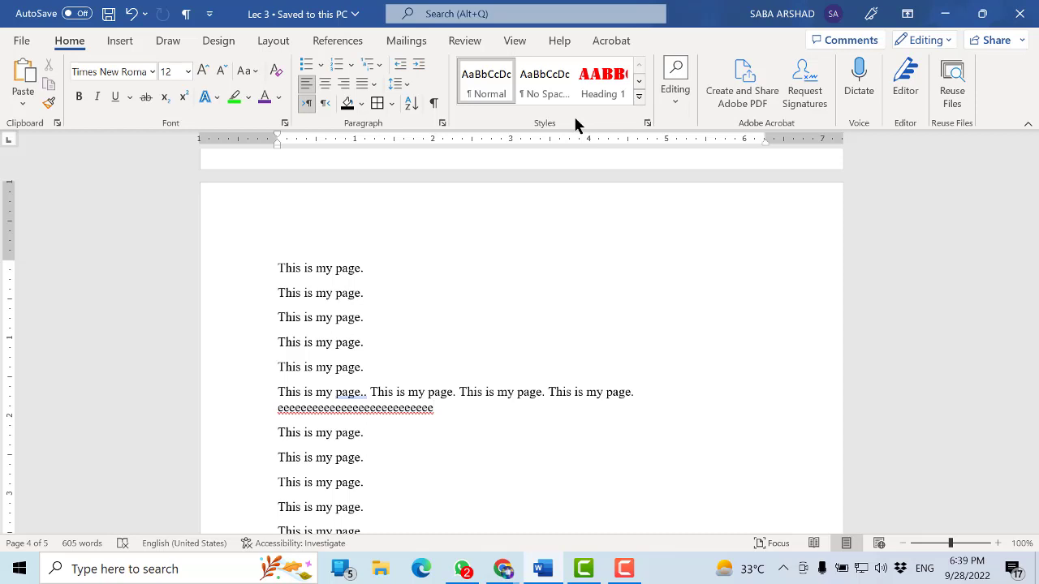
Examine the options for creating a new style from formatting, including the full formatting settings, without creating one
left_click(637, 97)
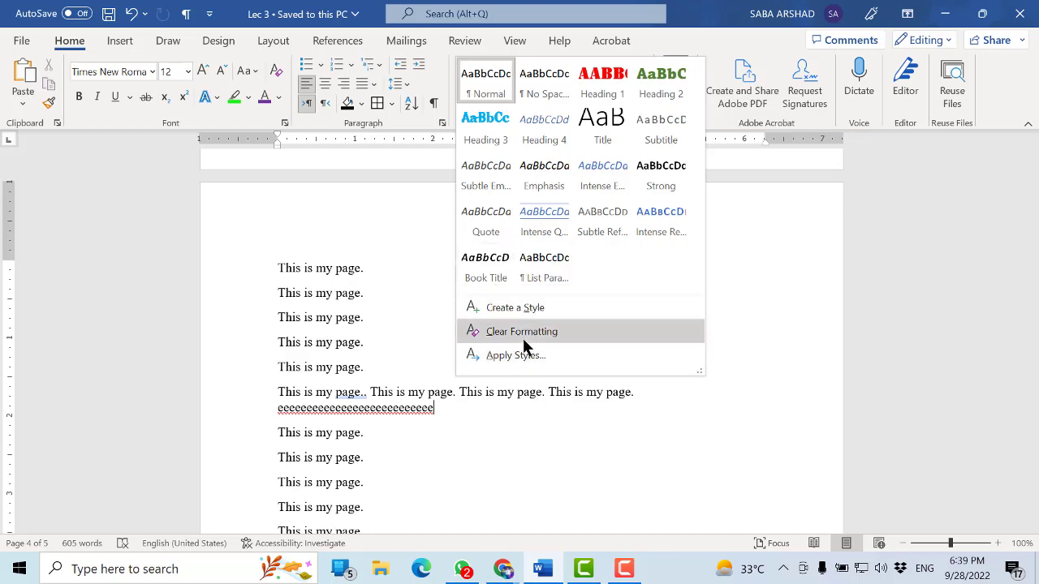
left_click(463, 305)
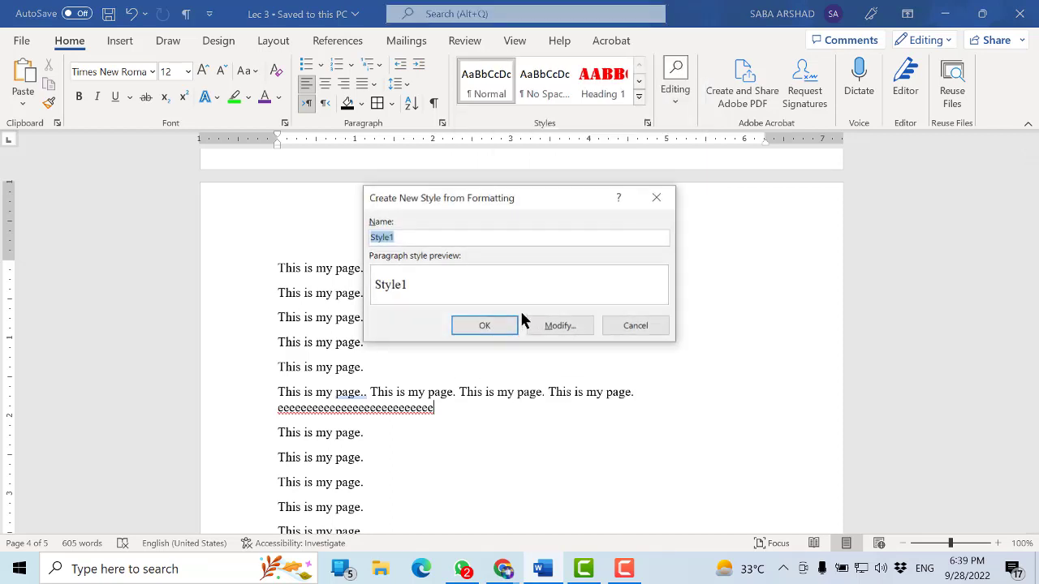
left_click(415, 238)
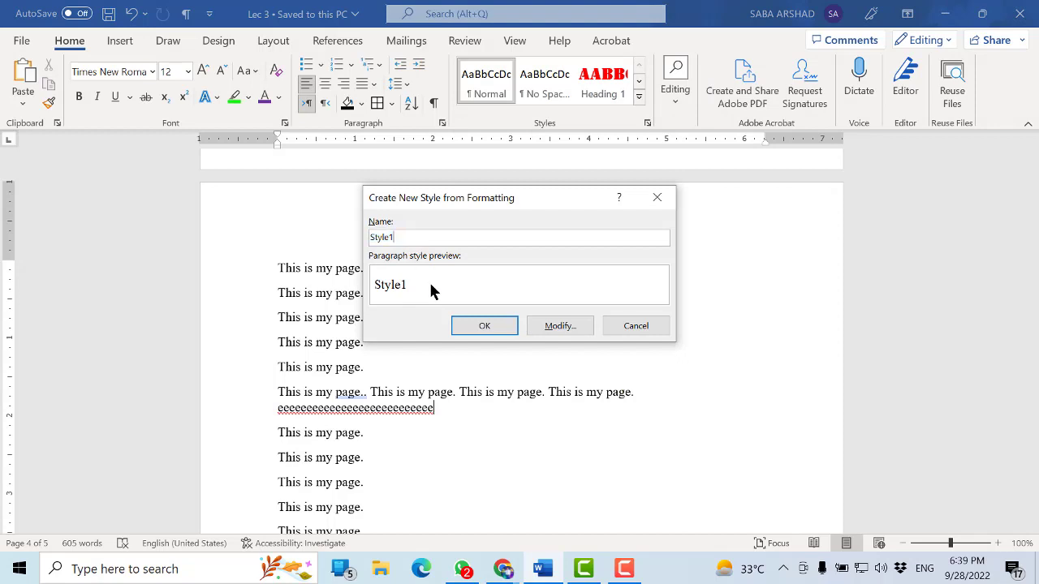
left_click(559, 325)
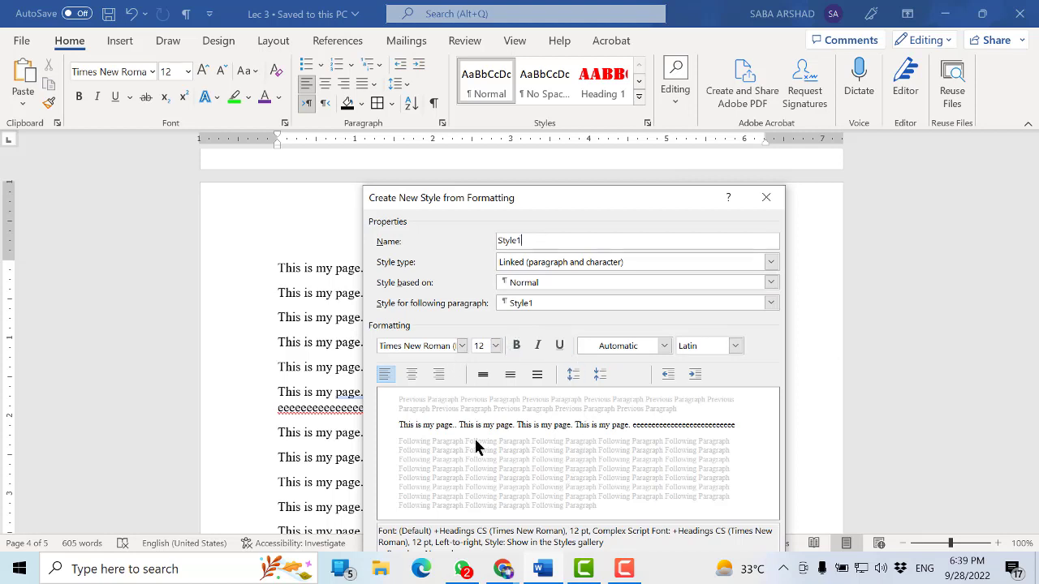
left_click(765, 197)
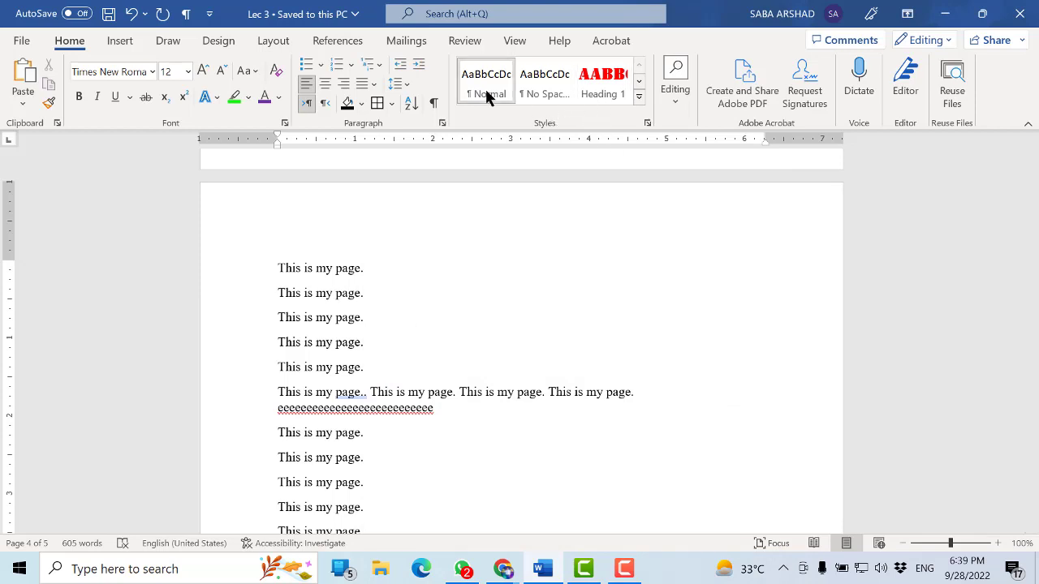
Look over the Find, Replace and Select editing commands
left_click(670, 106)
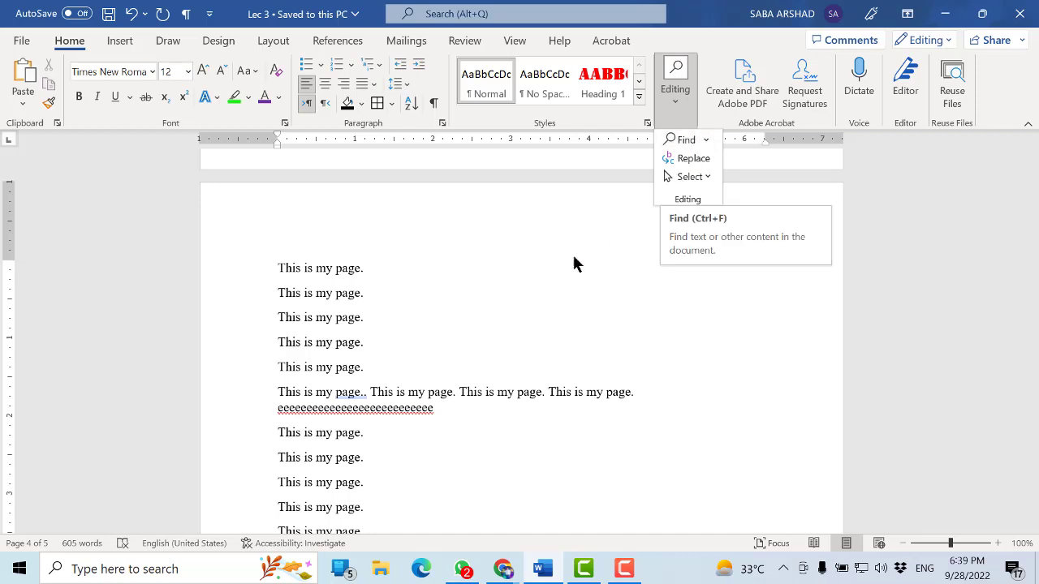
left_click(488, 305)
left_click(661, 101)
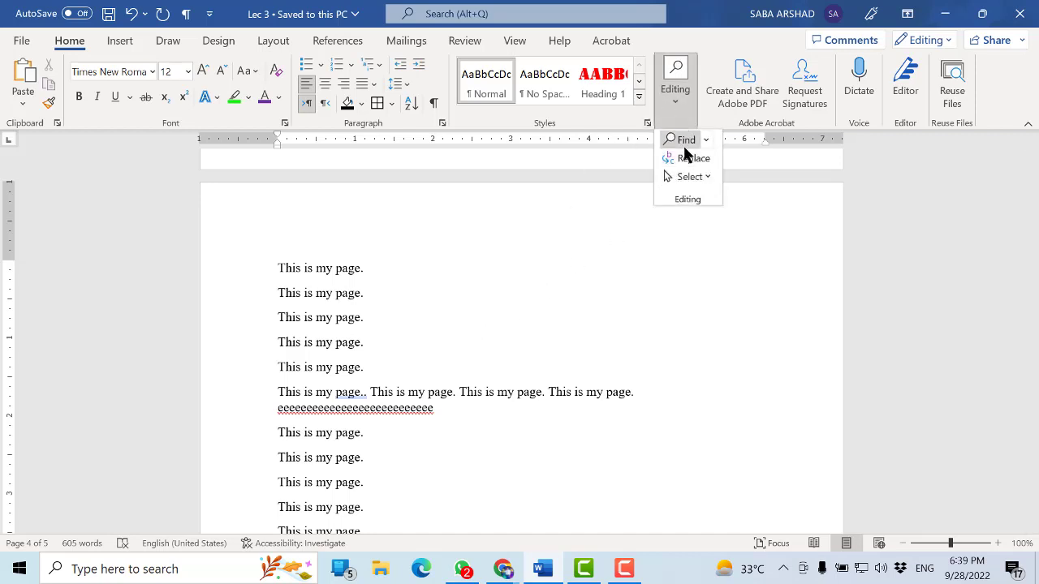
left_click(469, 274)
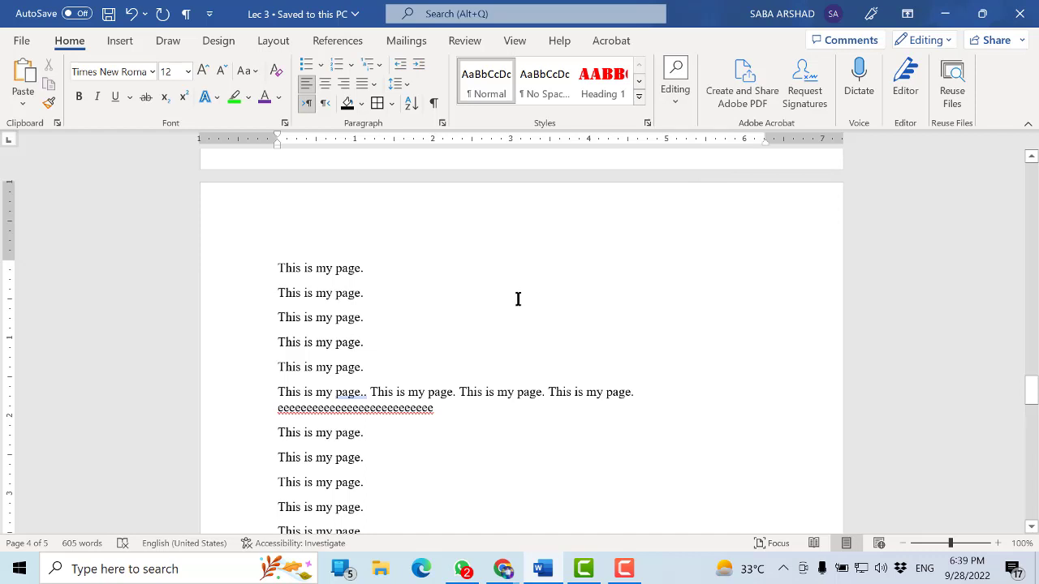
Add the note "Ctrl + F Find" after the third "This is my page." line on page 4
type("Ctrl + F")
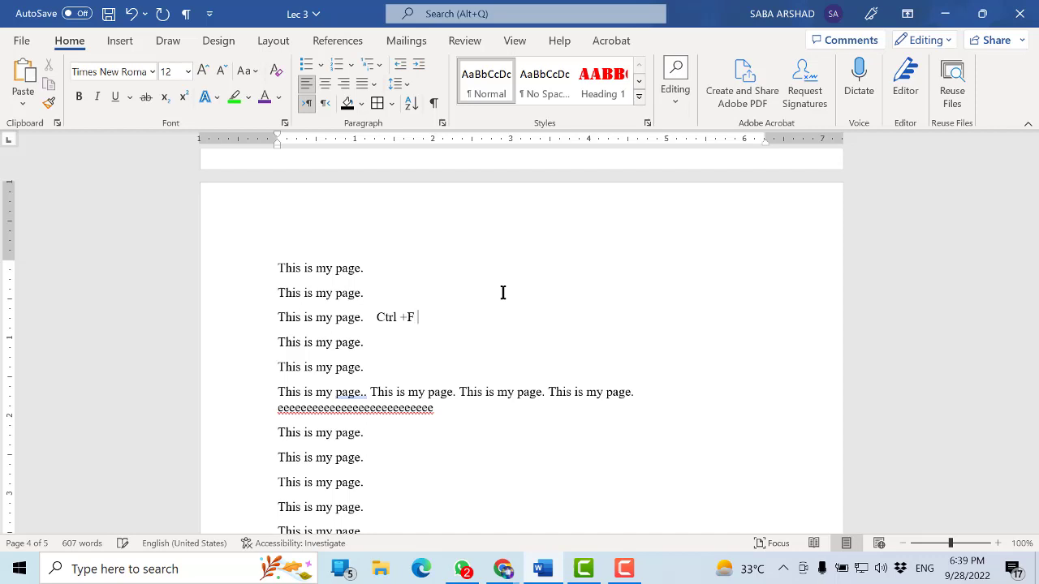
left_click(453, 319)
type("Find")
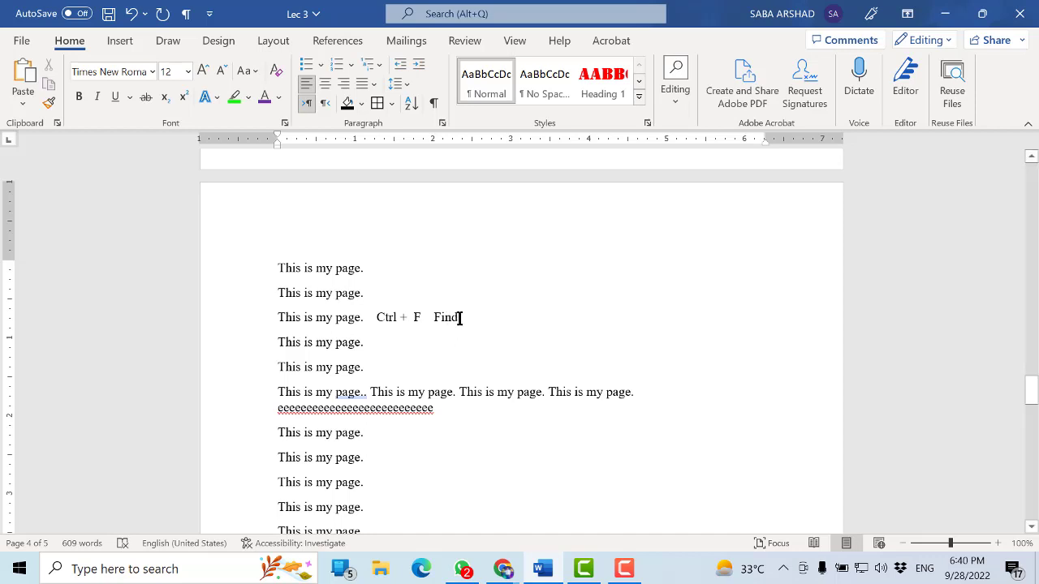
Make the "Ctrl + F Find" note bold, enlarge its font size, and save the document
left_click_drag(460, 318, 377, 318)
key("ctrl+b")
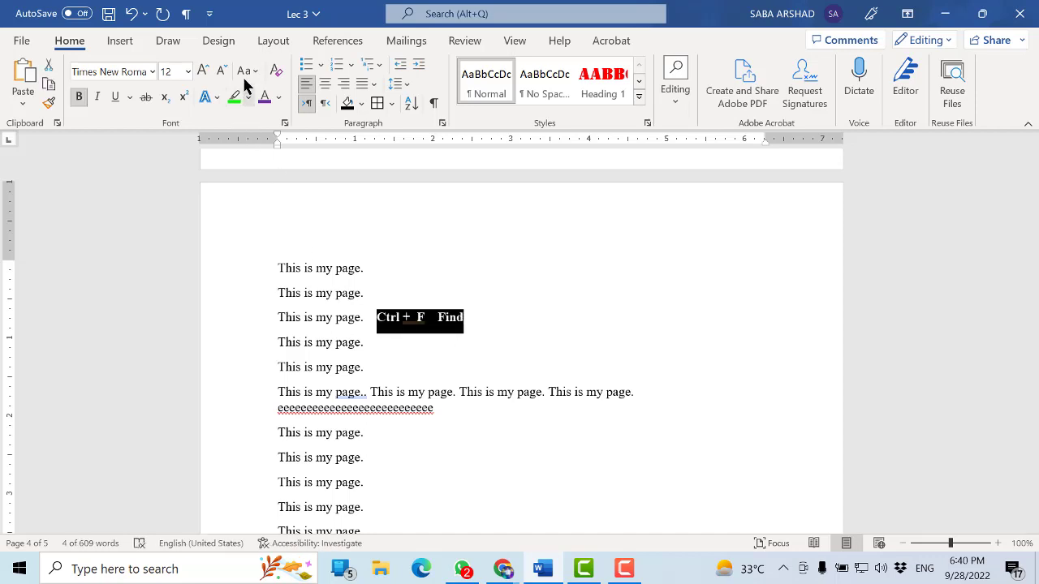
left_click(202, 64)
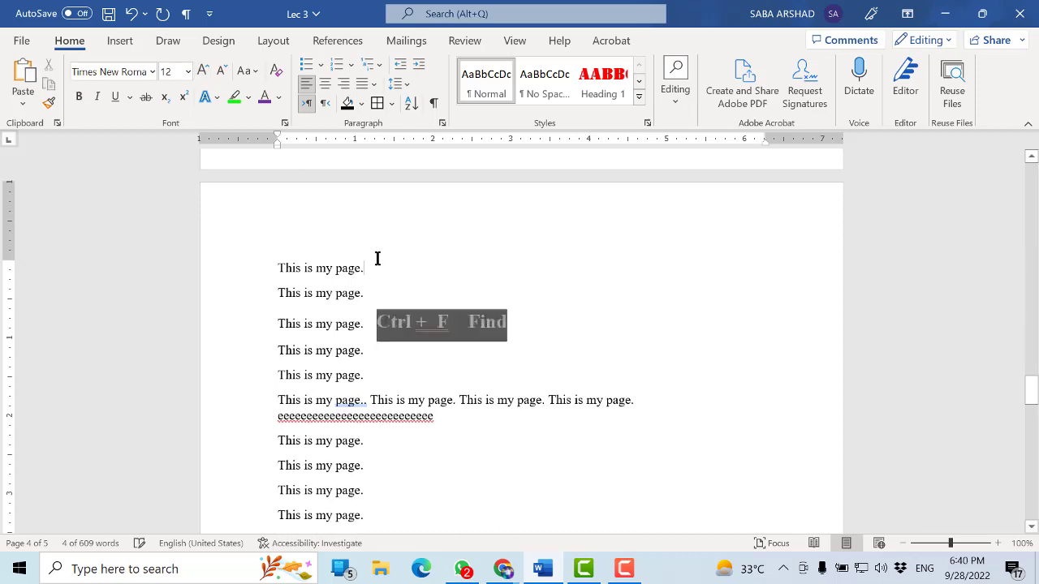
left_click(375, 259)
key("ctrl+s")
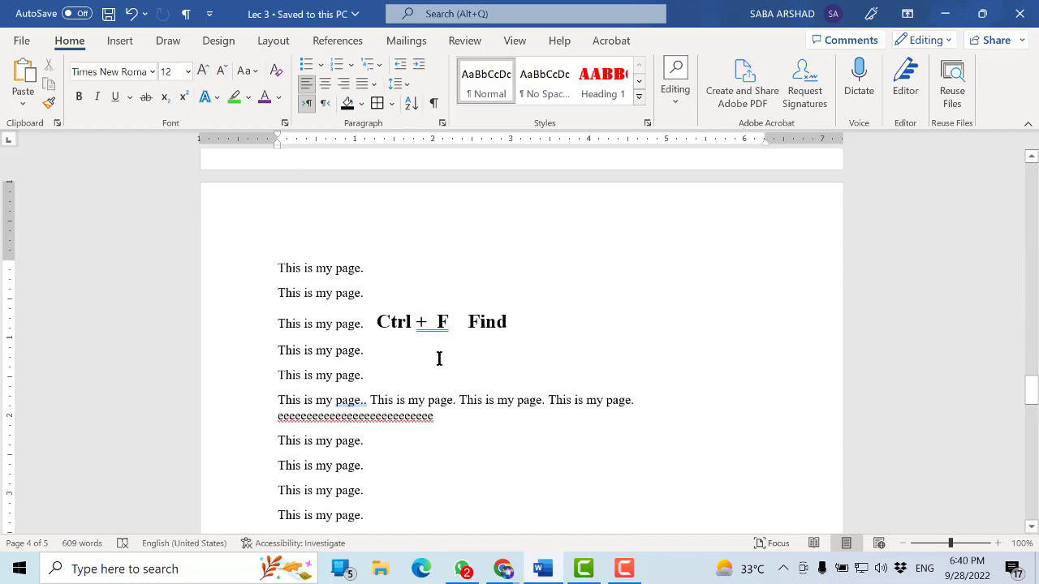
Search the document for a person's first name from the list of names
key("ctrl+f")
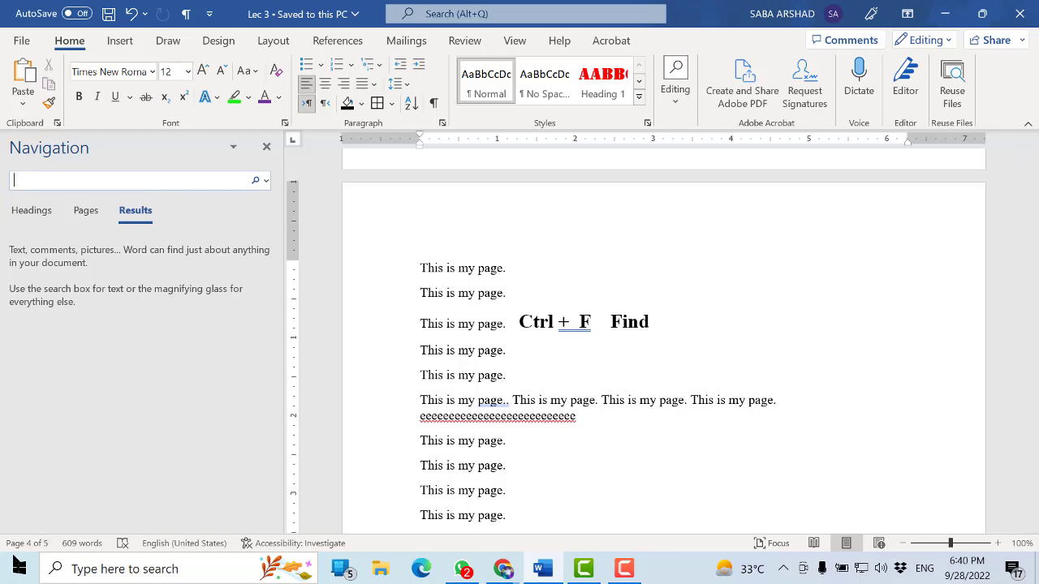
left_click(71, 181)
type("shahzad")
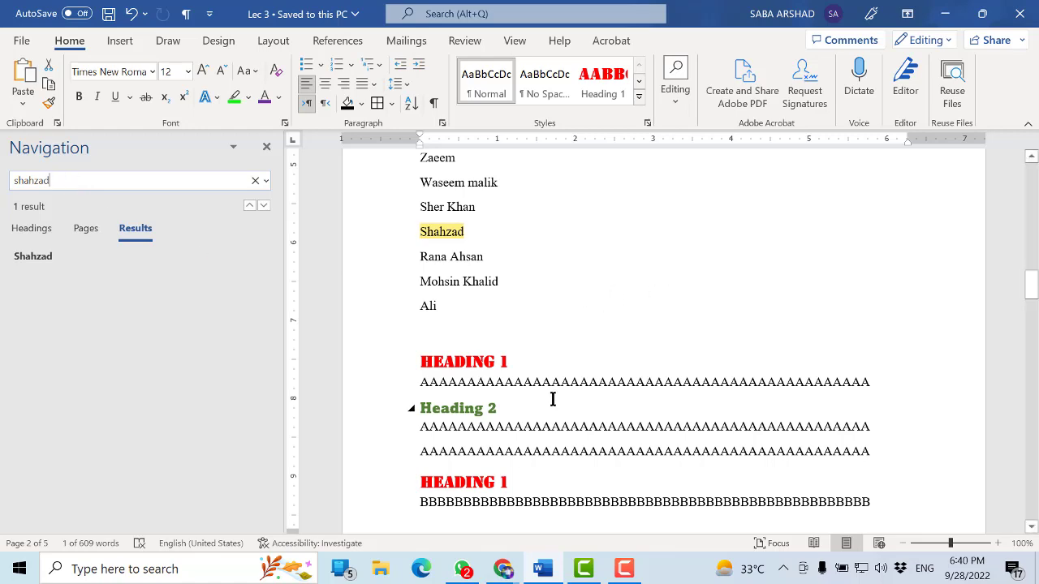
Search the document for another person's short first name and select its standalone match at the end of the name list
scroll(566, 395, "down", 3)
scroll(566, 395, "down", 1)
scroll(567, 395, "up", 4)
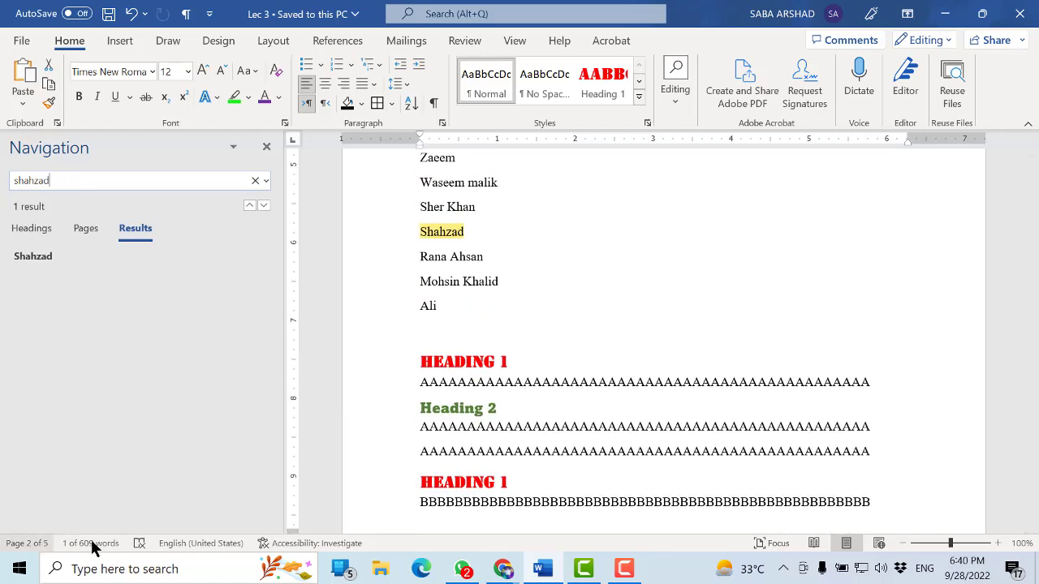
scroll(991, 276, "down", 7)
left_click_drag(1034, 333, 1035, 531)
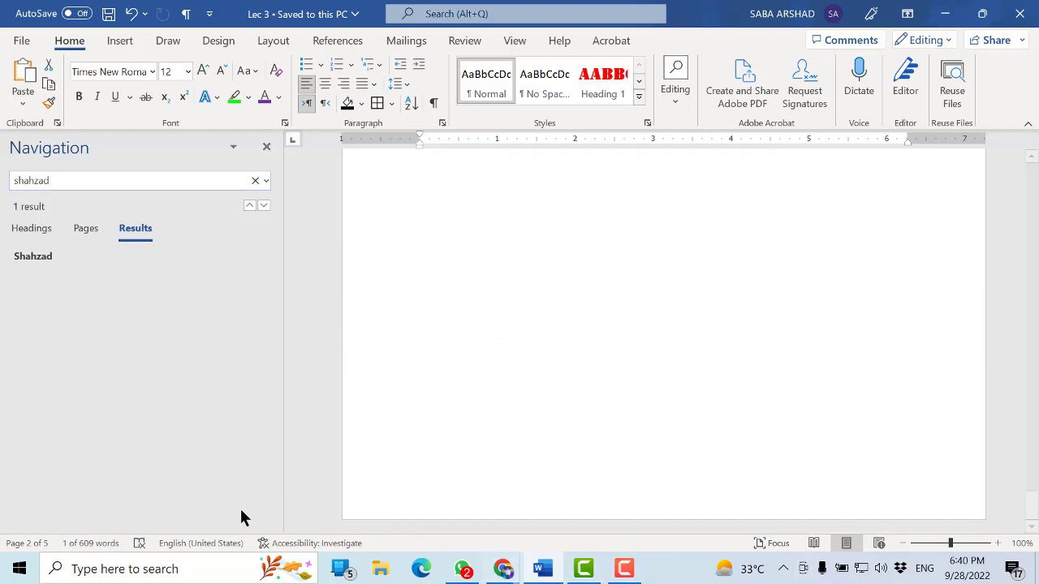
double_click(47, 182)
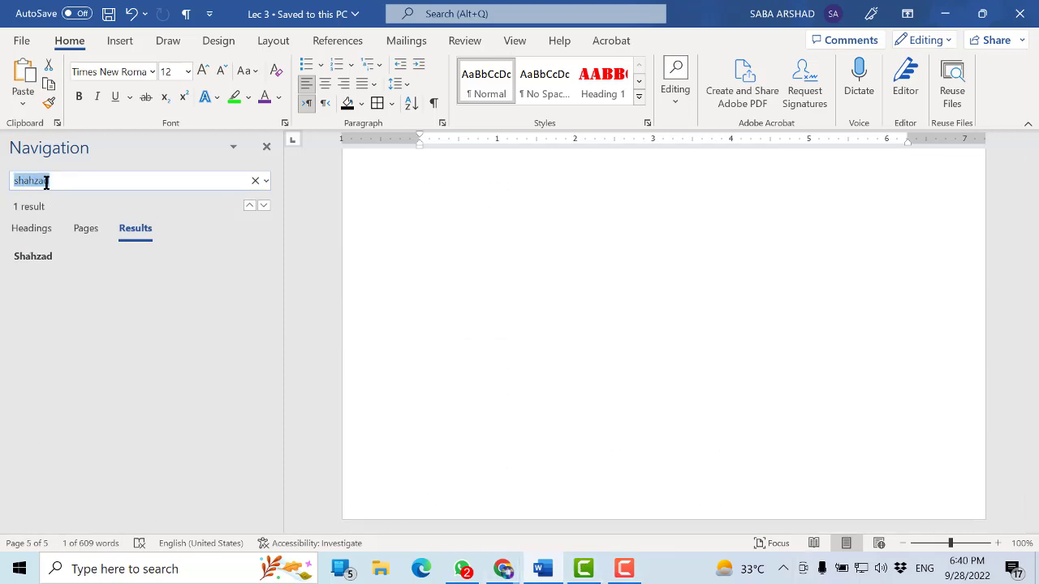
type("ali")
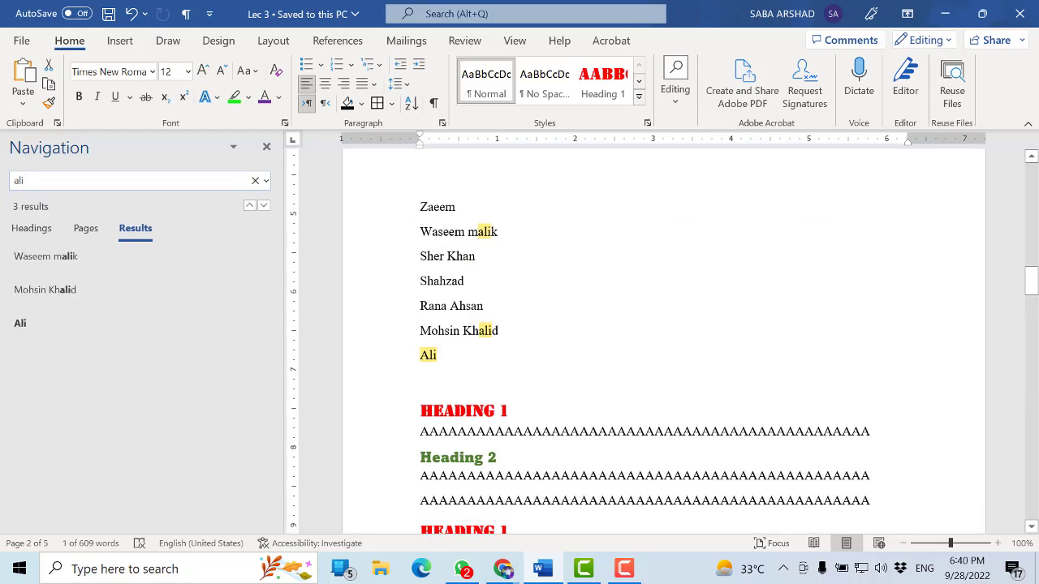
left_click(458, 348)
left_click_drag(453, 352, 416, 352)
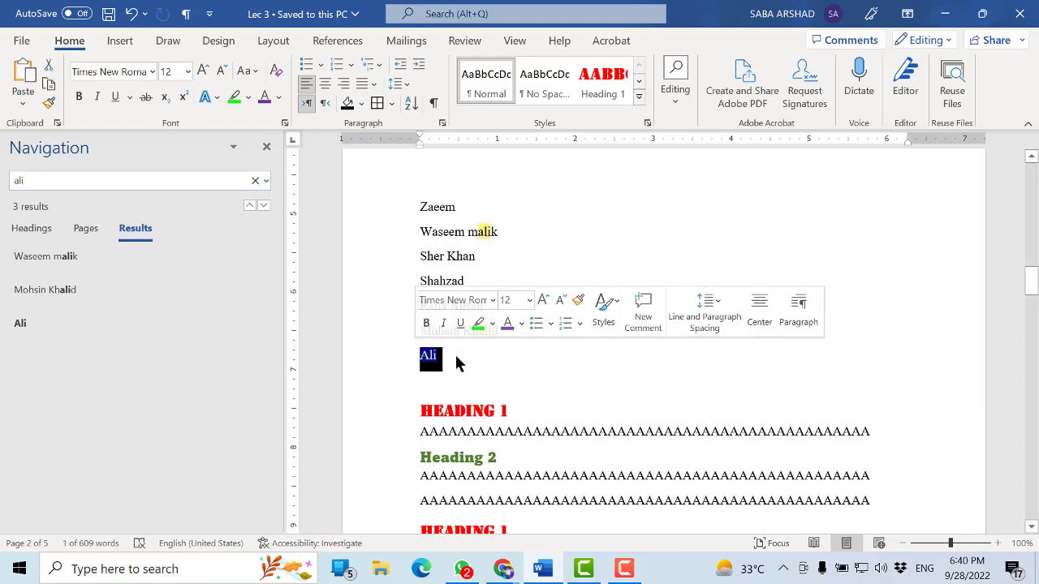
left_click(412, 361)
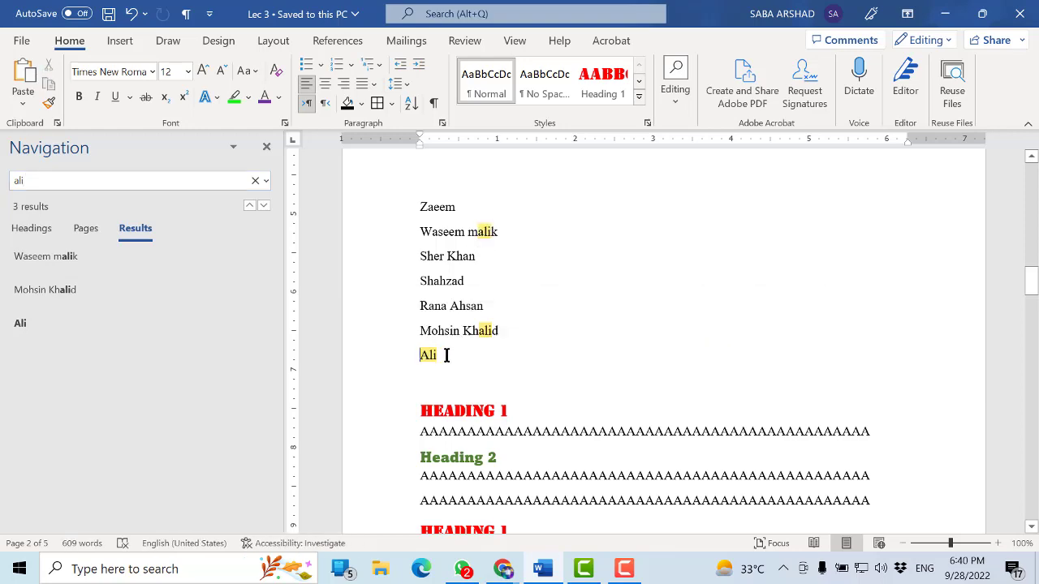
Search the document for the phrase "this is my page"
scroll(446, 355, "down", 15)
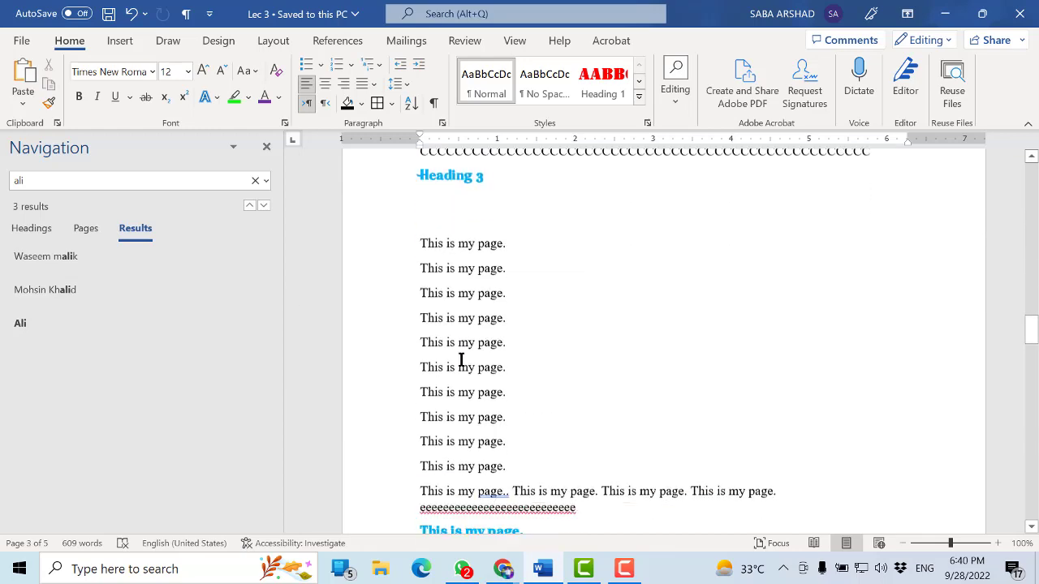
scroll(460, 359, "down", 8)
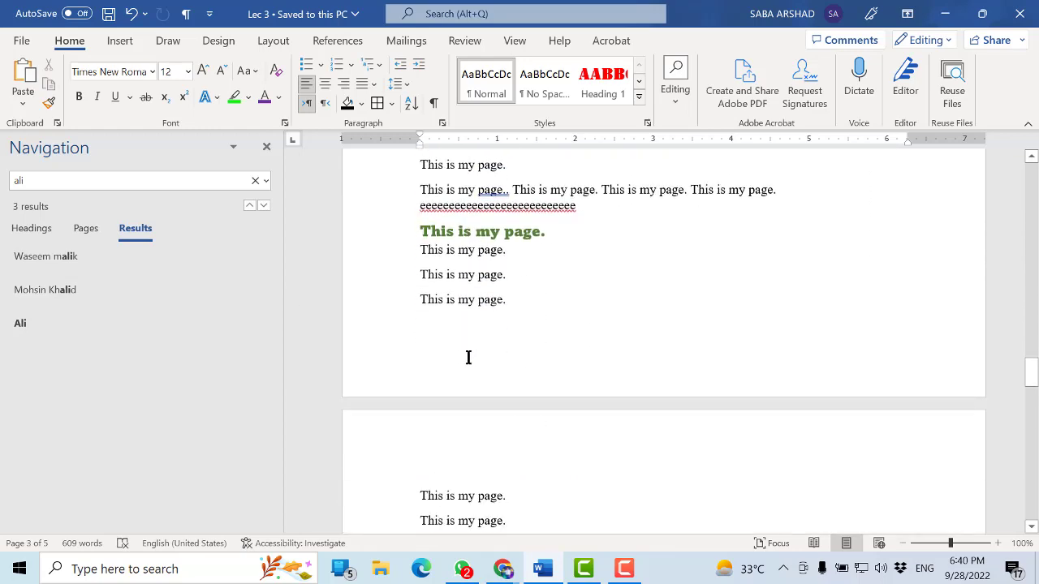
key("ctrl+f")
key("BackSpace")
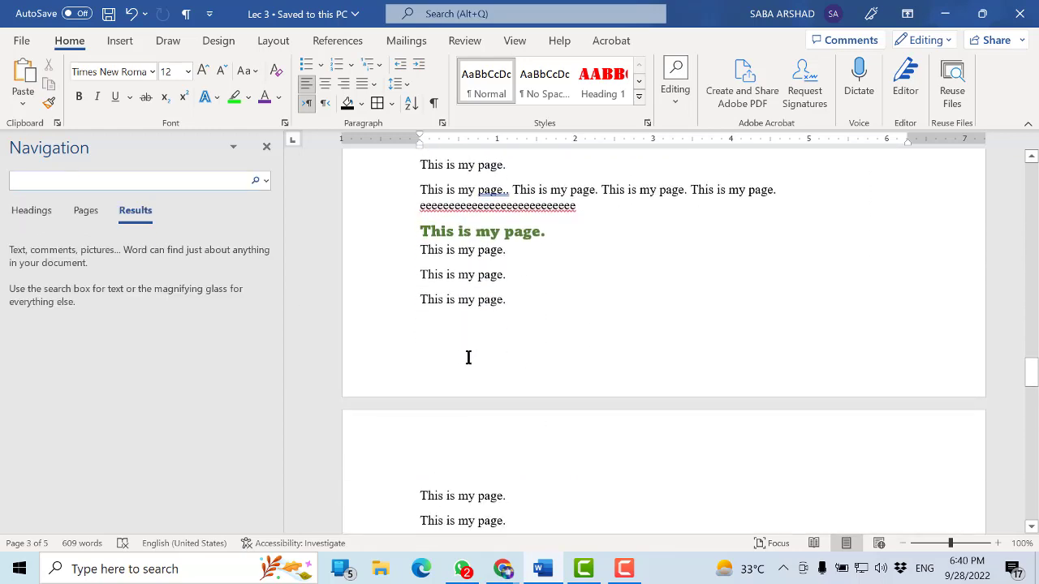
type("this is")
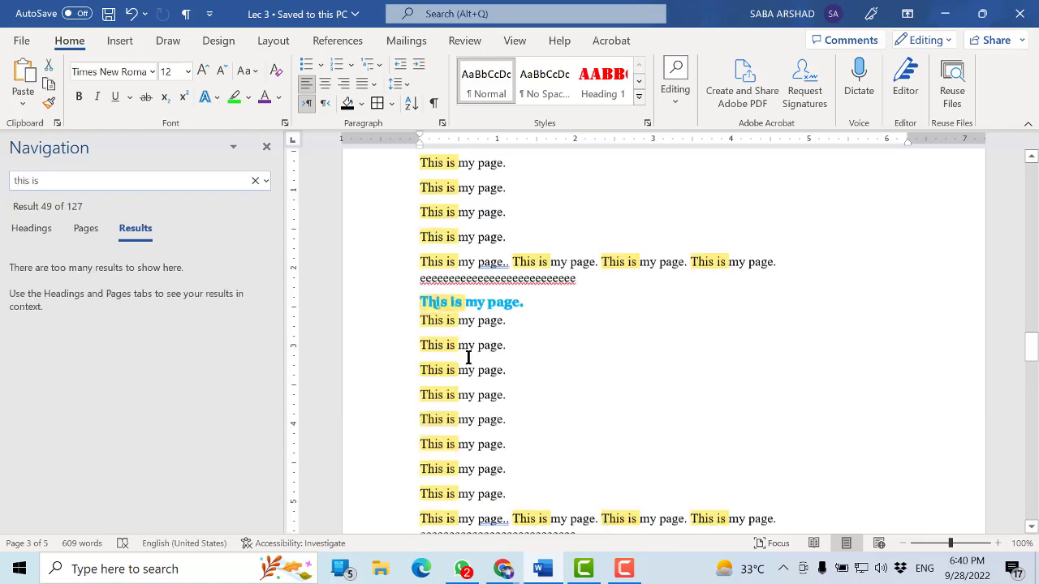
type(" mu")
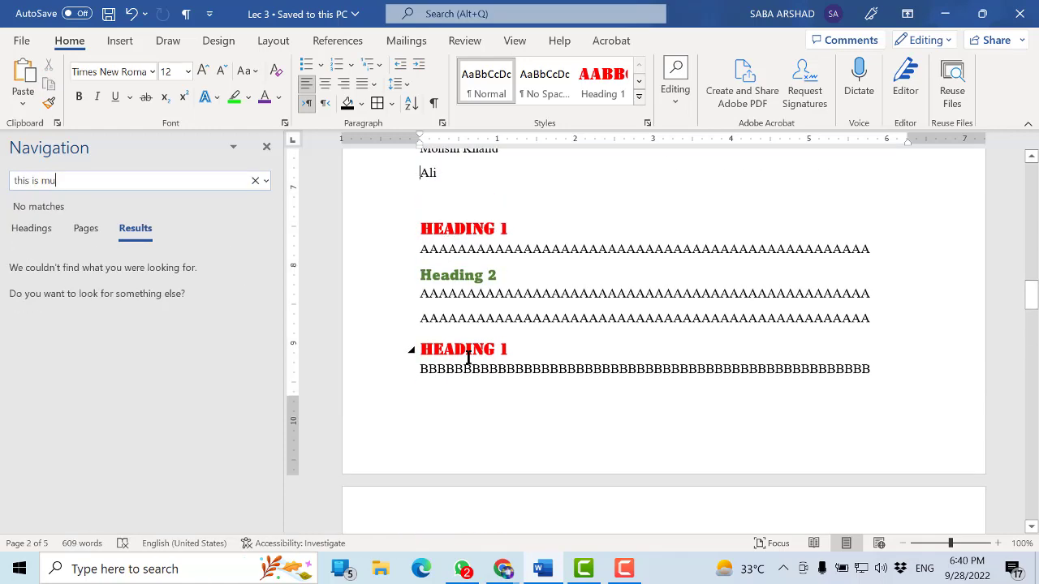
key("BackSpace")
type("y page")
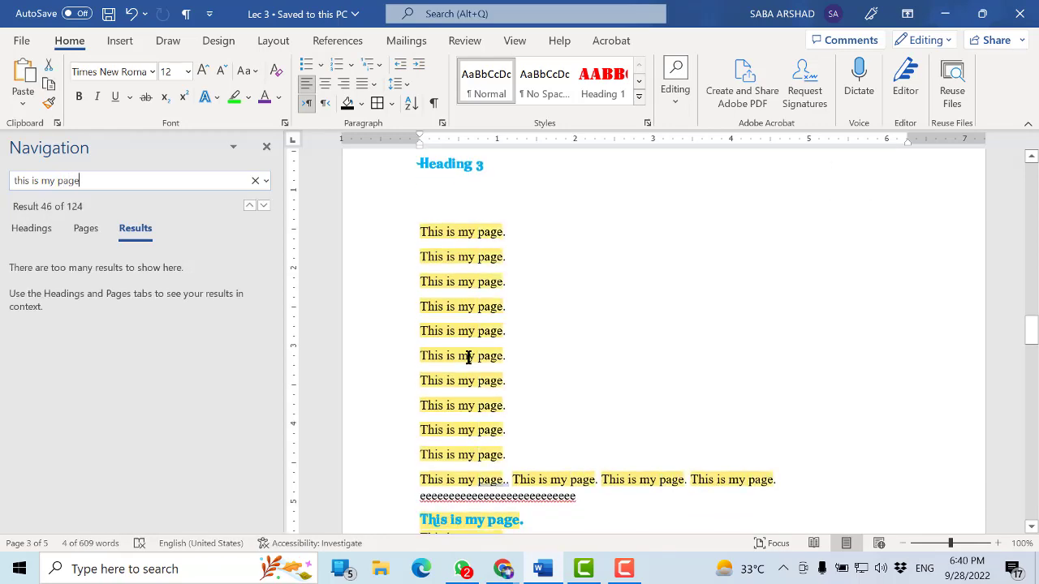
Examine the highlighted "this is my page" matches throughout the document, from the last page back to the first
scroll(504, 366, "down", 8)
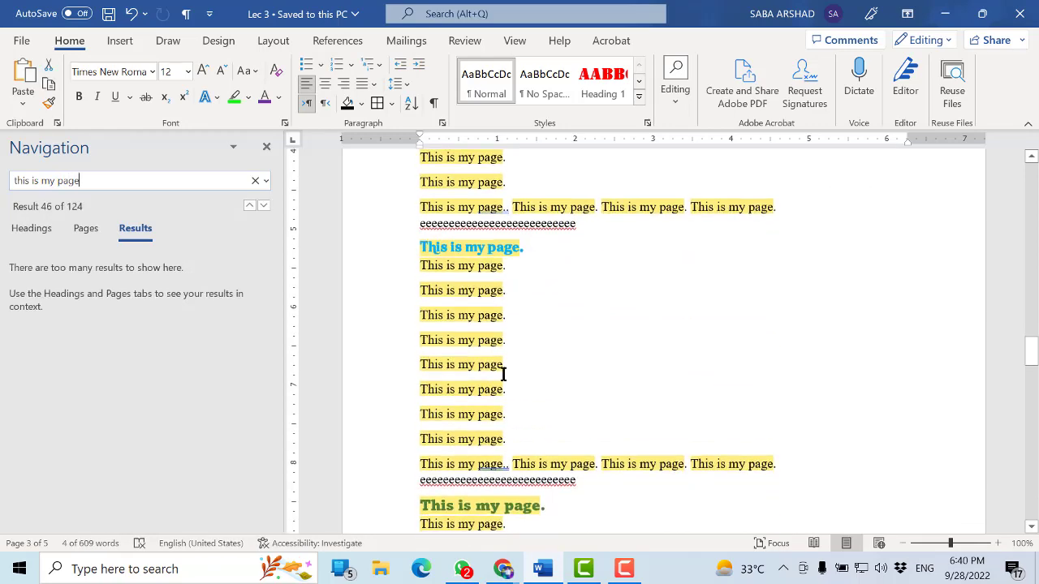
scroll(503, 375, "down", 5)
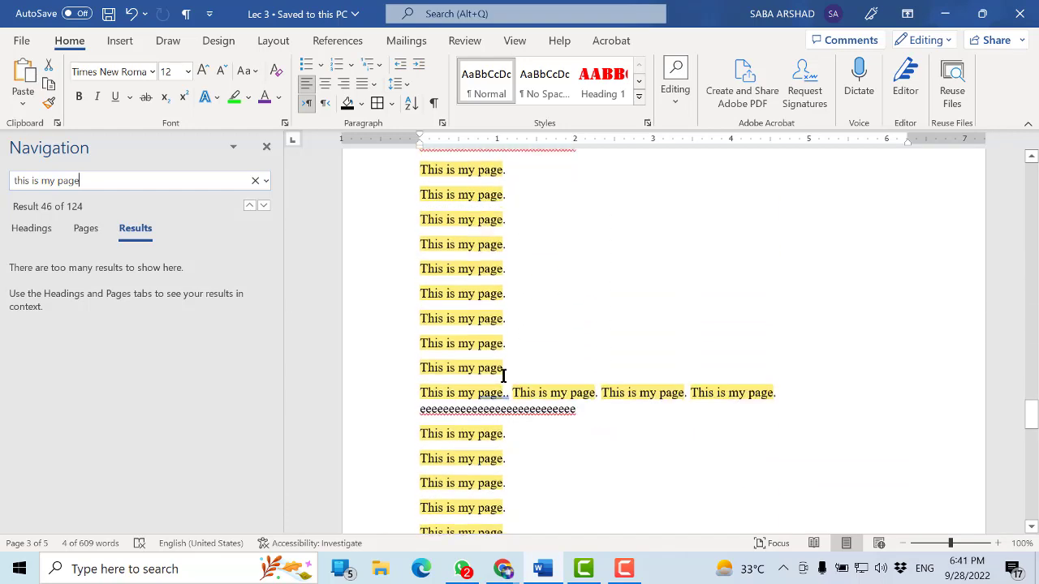
scroll(500, 418, "down", 9)
scroll(500, 411, "up", 5)
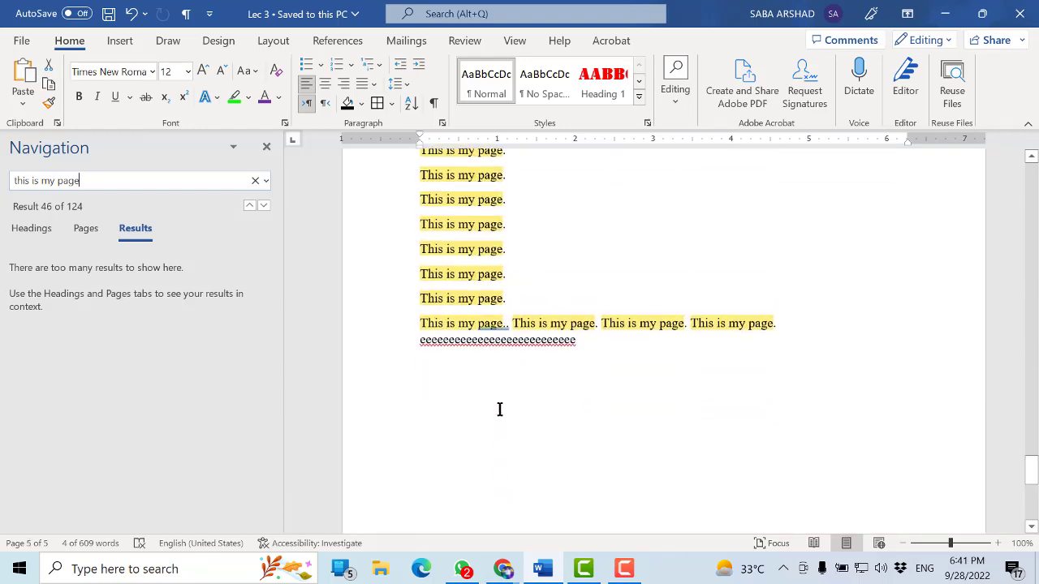
key("Return")
left_click(506, 369)
scroll(557, 387, "up", 15)
scroll(531, 372, "up", 20)
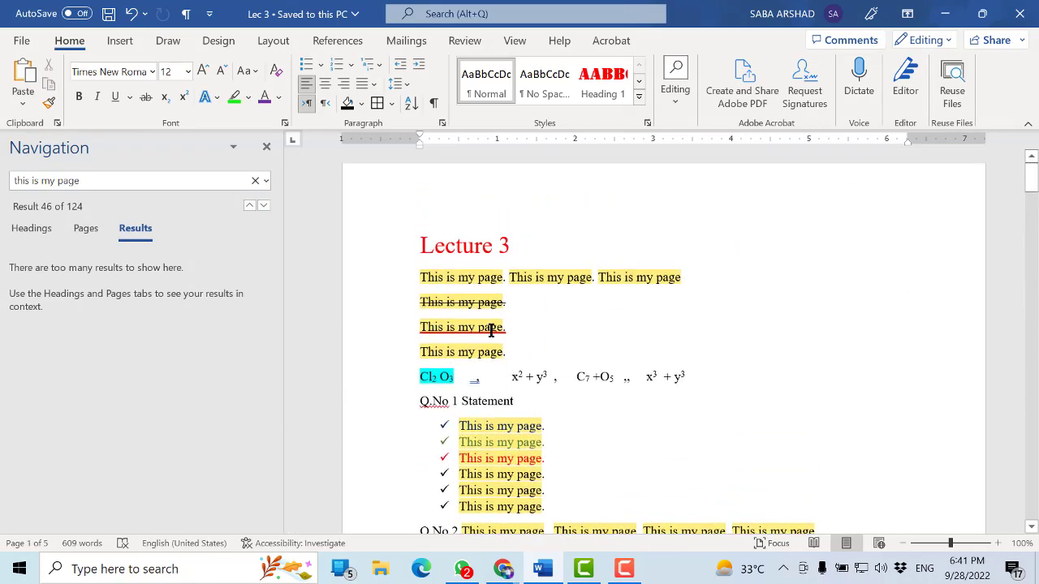
left_click(492, 331)
Search the document for "lecture 3" and check the matching title on page 1
left_click_drag(190, 180, 52, 195)
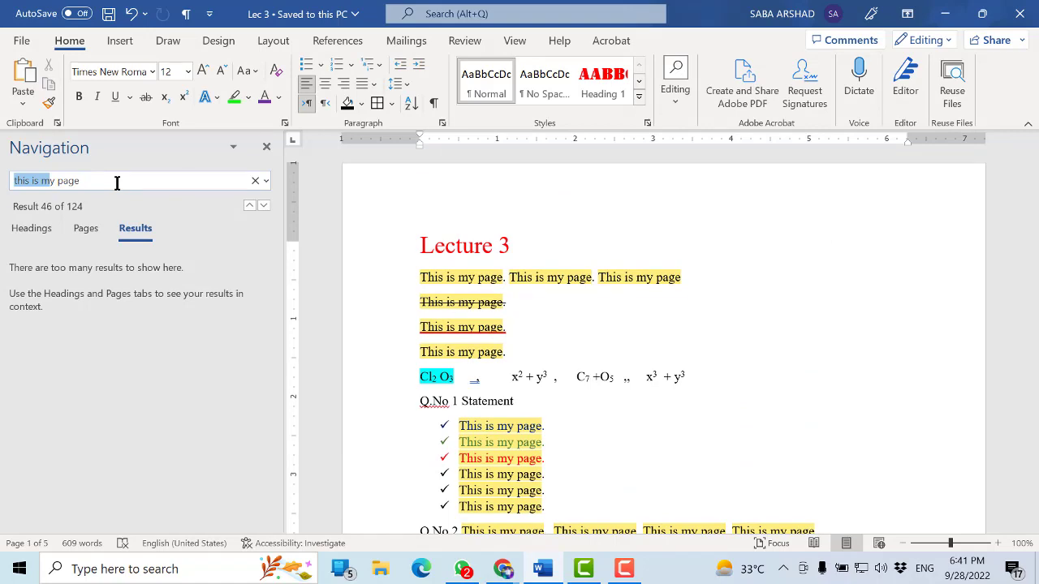
type("lect")
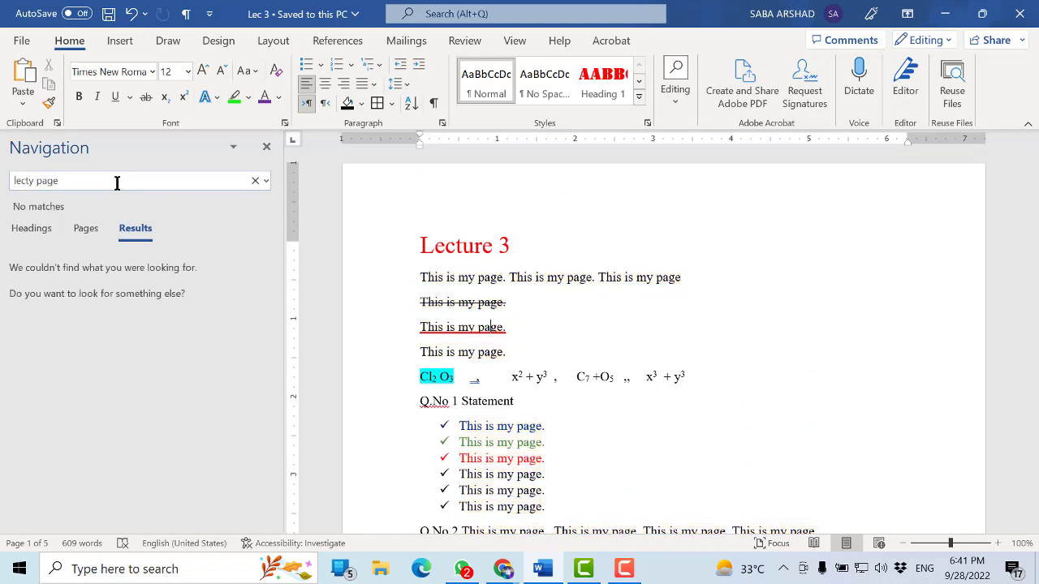
key("ctrl+a")
type("lew")
type("cture")
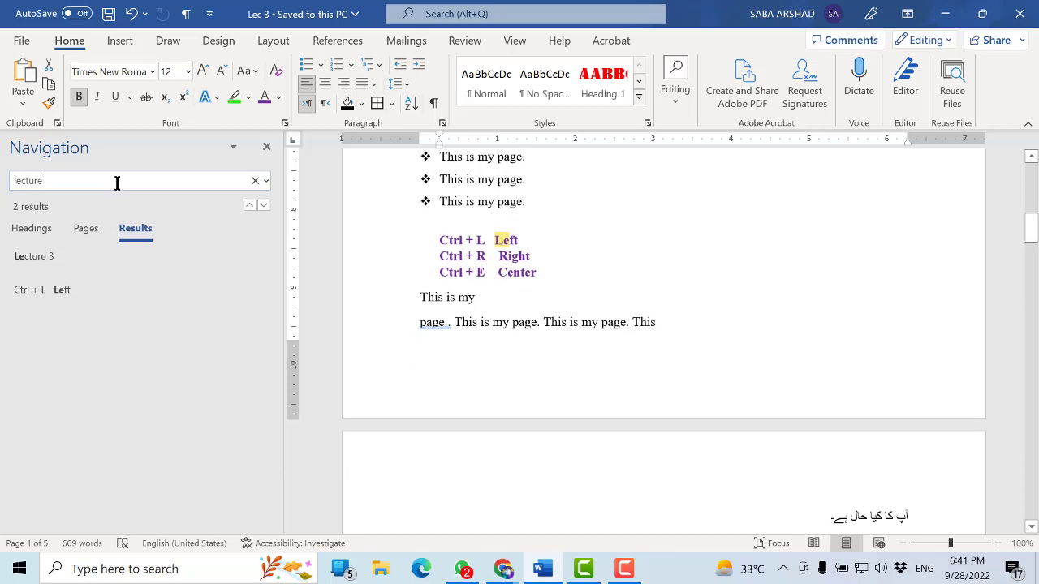
type(" 3")
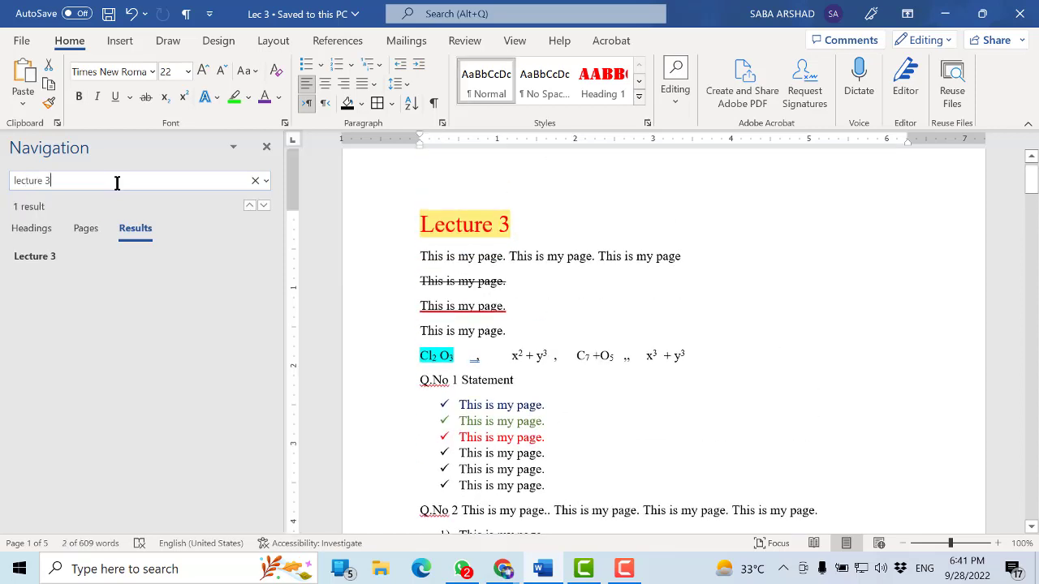
left_click(474, 225)
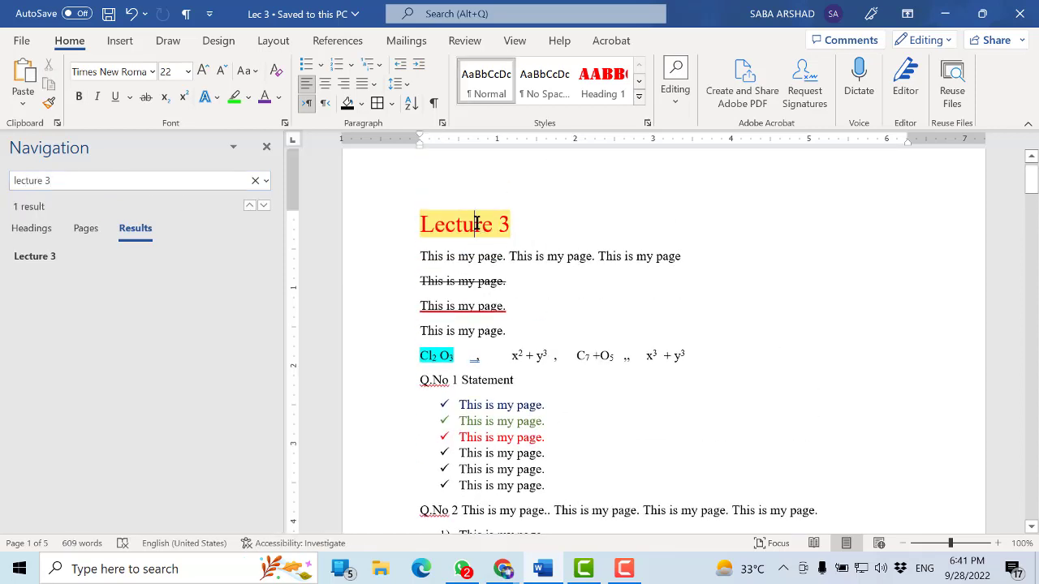
left_click(87, 180)
left_click(510, 307)
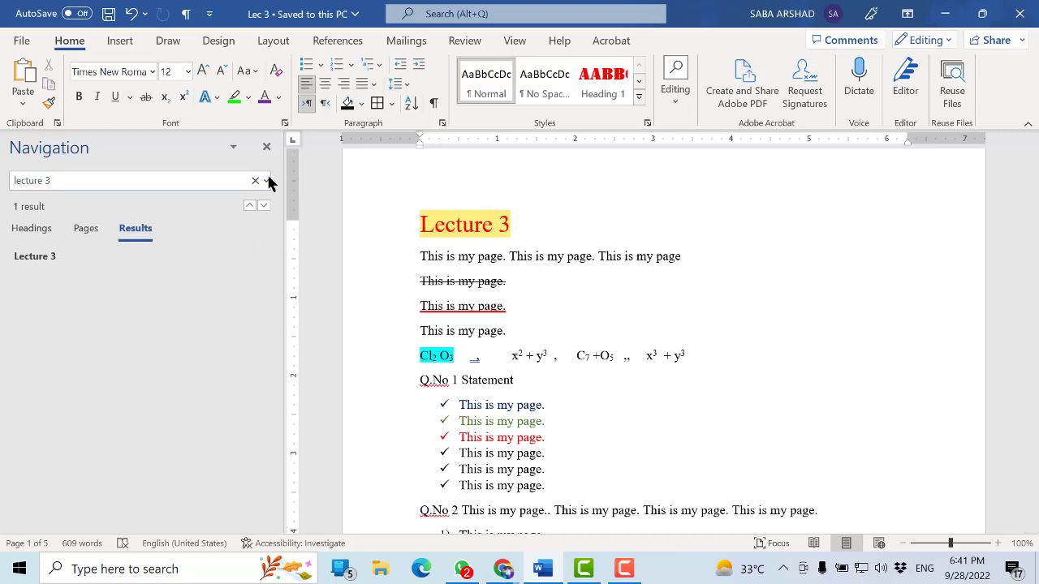
Set up a find-and-replace with a person's first name as the search text and the person's full name as the replacement
left_click(266, 180)
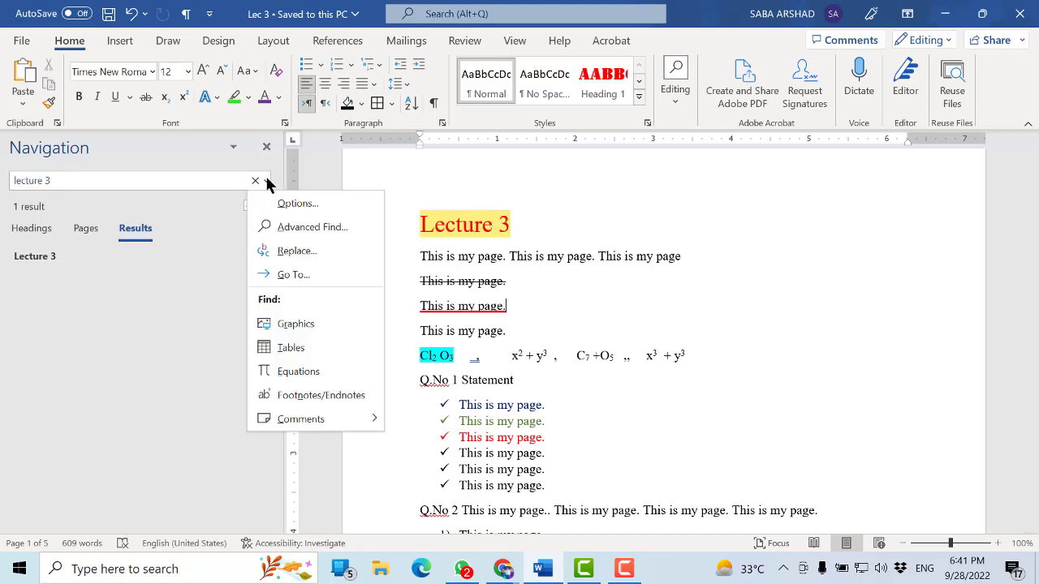
left_click(284, 243)
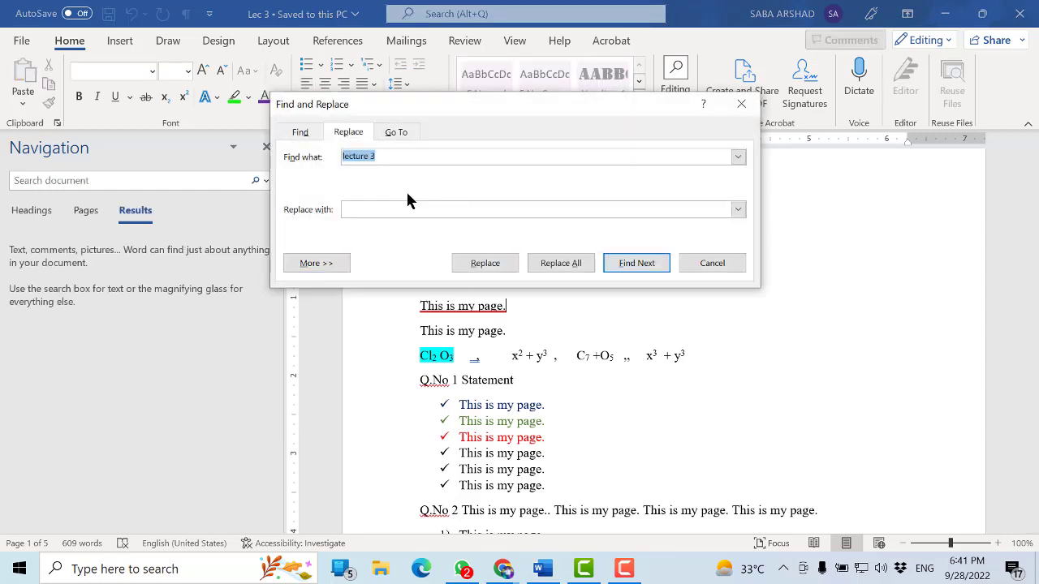
left_click_drag(422, 111, 459, 212)
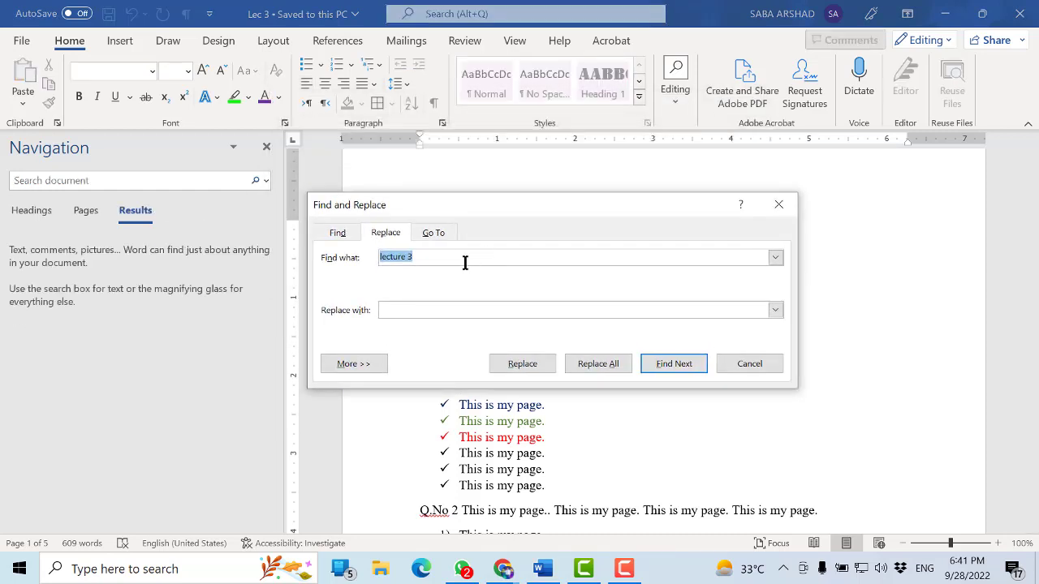
left_click_drag(421, 256, 375, 258)
type("sha")
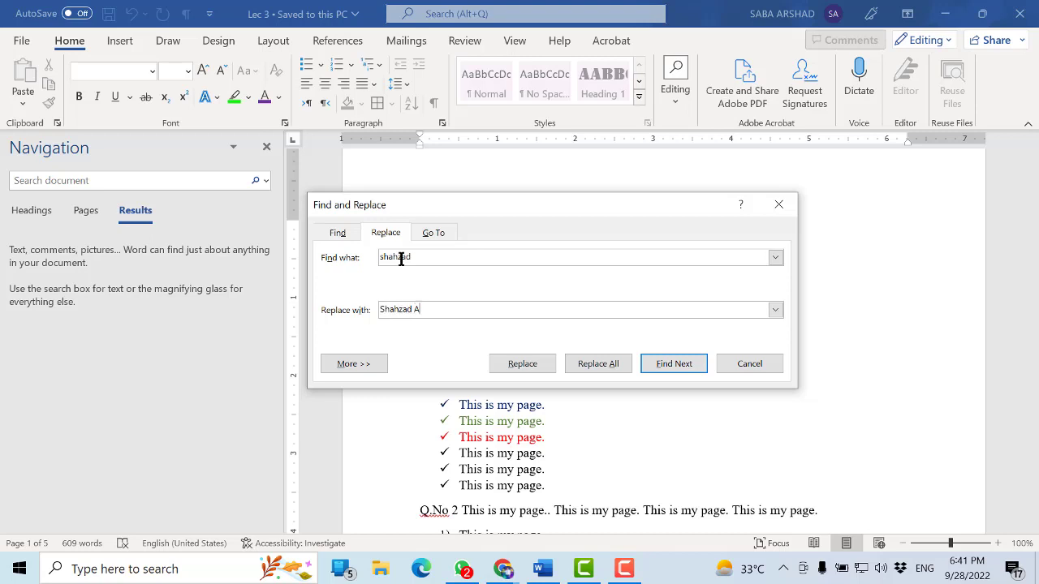
Find and replace the next occurrence of the first name, and run Replace All for the same name
left_click(673, 364)
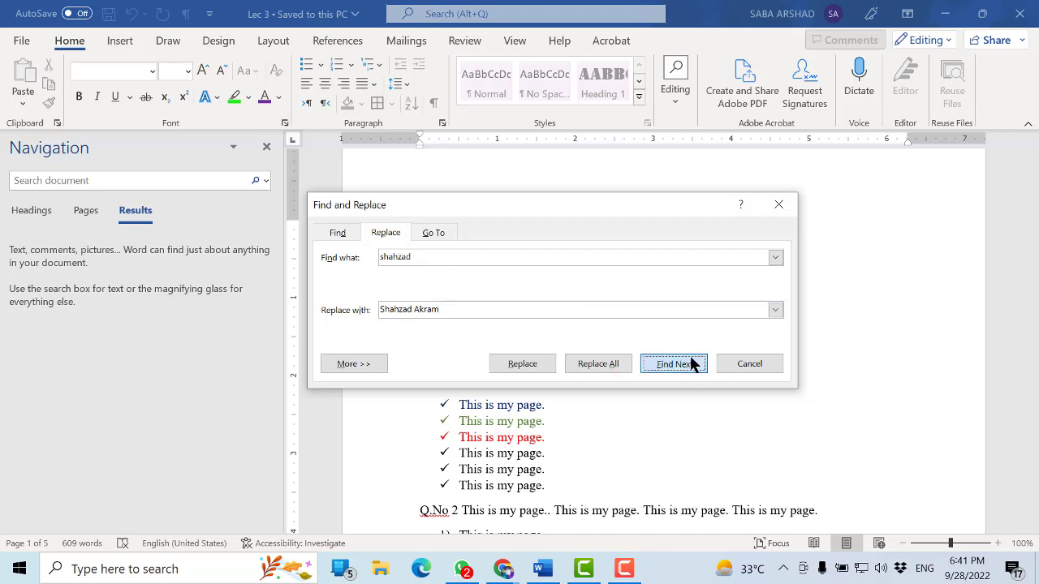
left_click(536, 363)
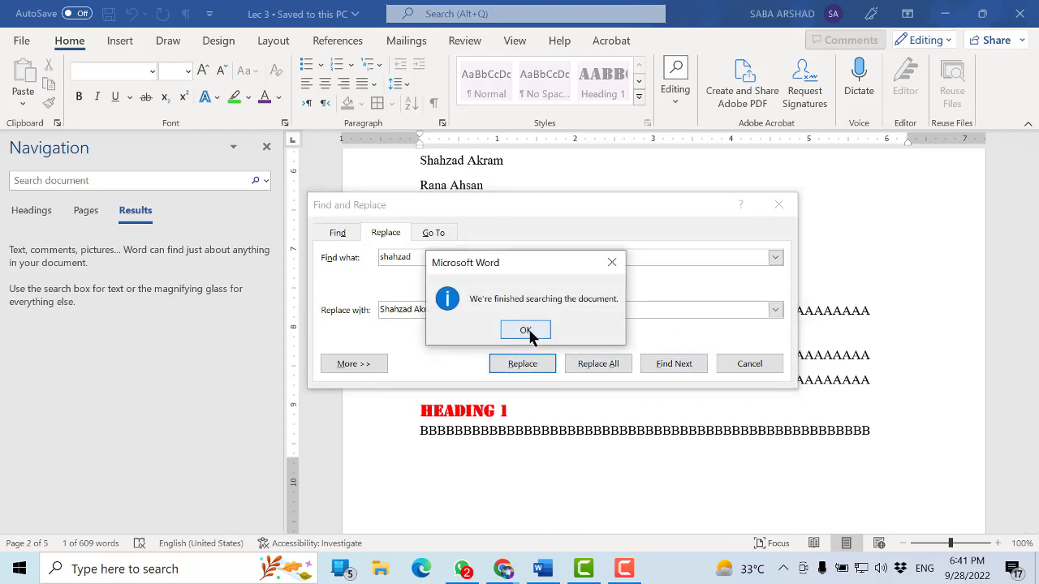
left_click(526, 330)
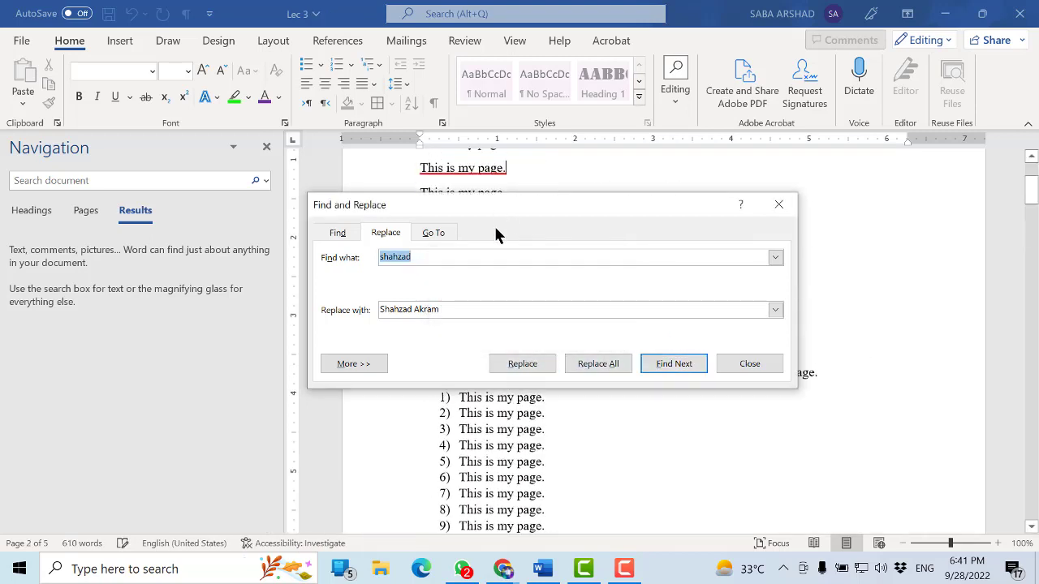
left_click(591, 364)
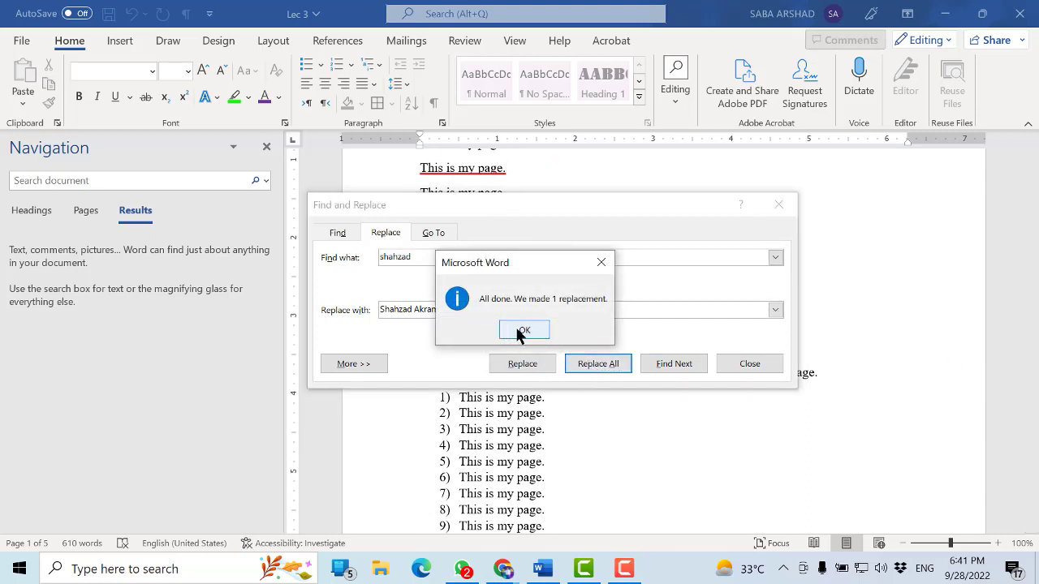
left_click(519, 331)
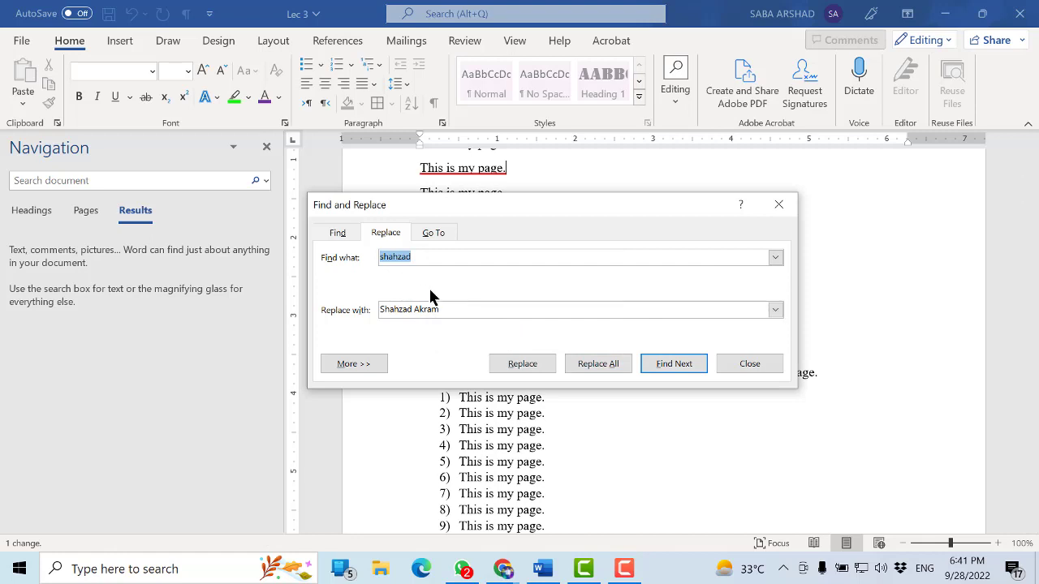
Set up a find-and-replace with "This is my page" as the search text and "This is not my page" as the replacement
left_click(431, 306)
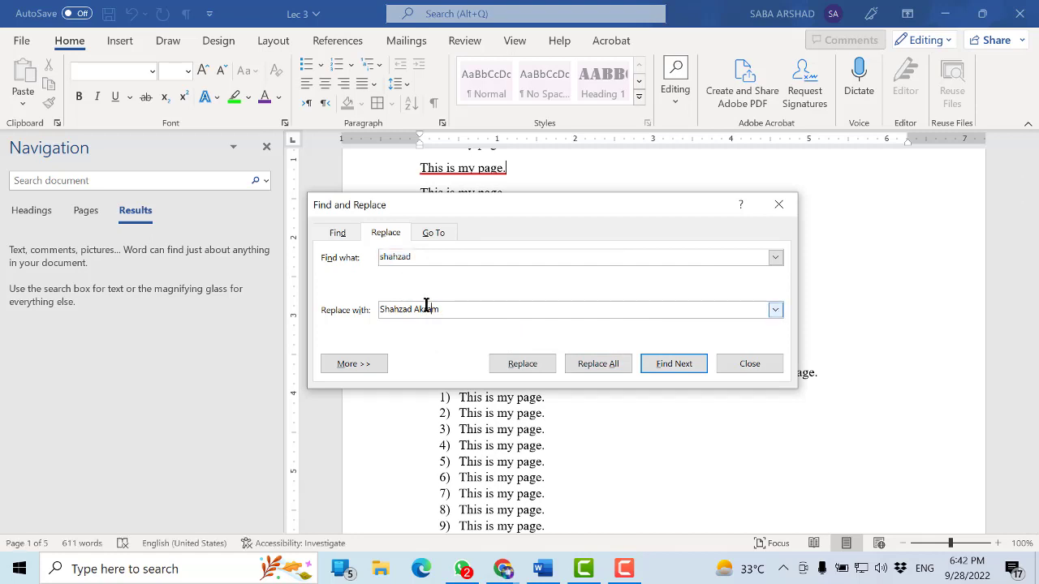
left_click_drag(458, 257, 339, 260)
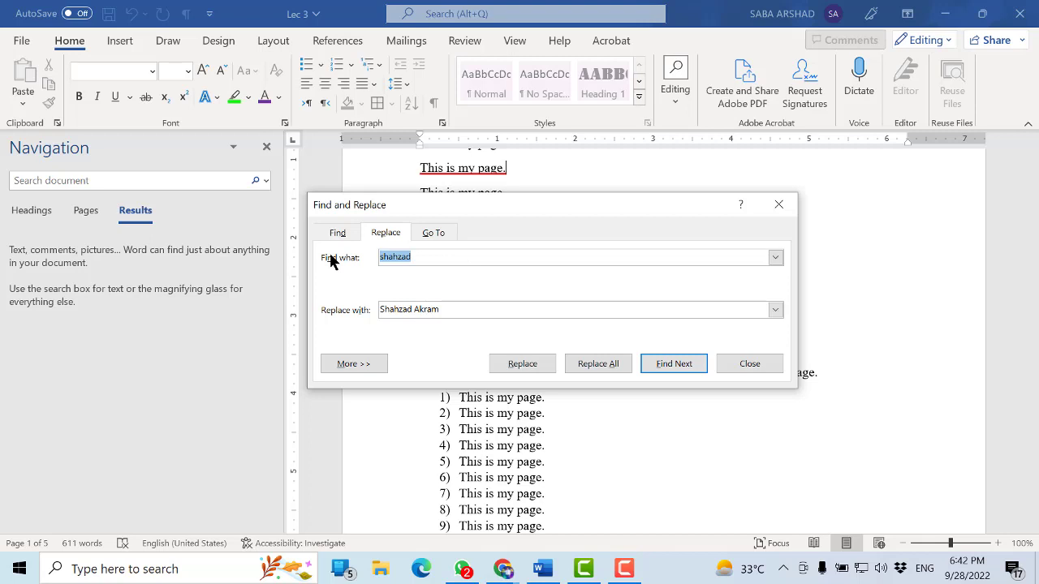
type("This is my page")
left_click_drag(445, 309, 361, 312)
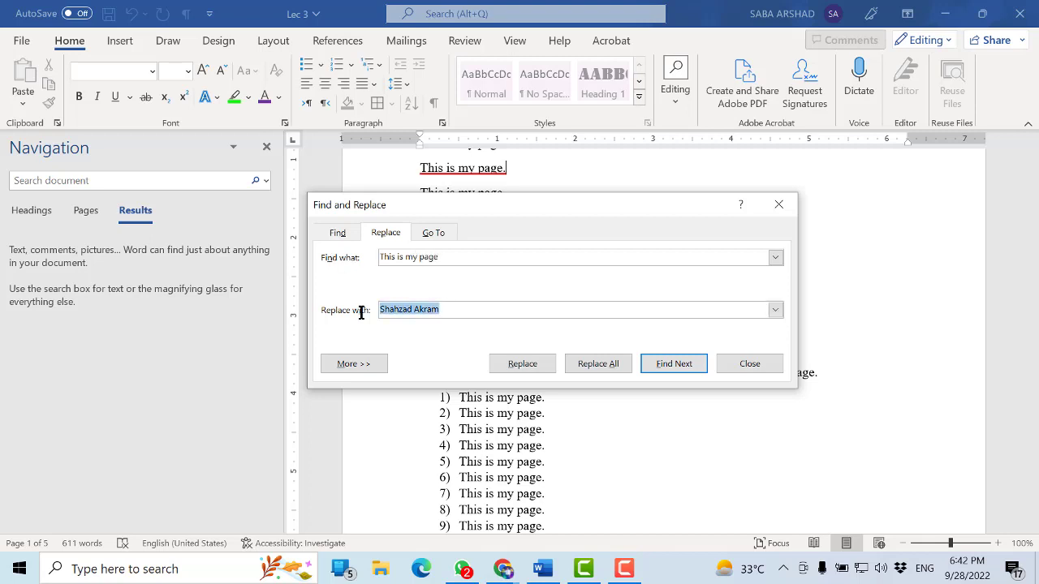
type("This ")
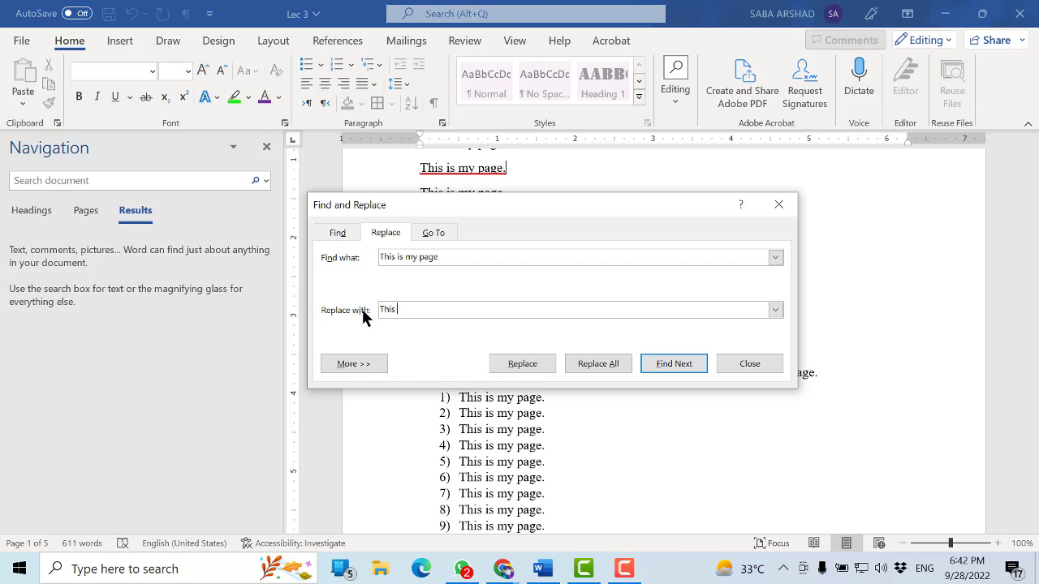
type("is not ")
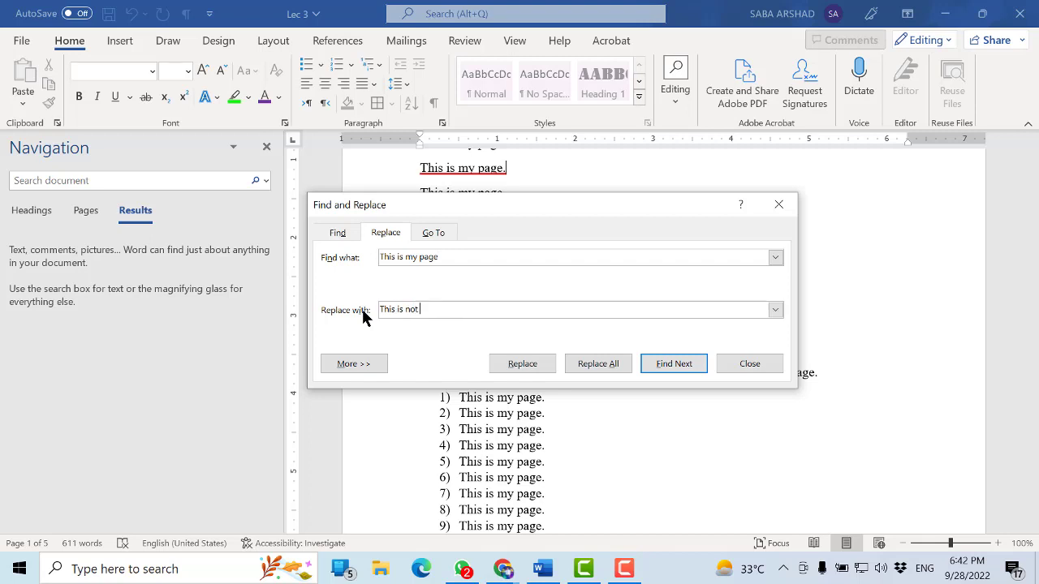
type("my page")
Replace all occurrences of the sentence throughout the document and close the Find and Replace dialog
left_click(581, 364)
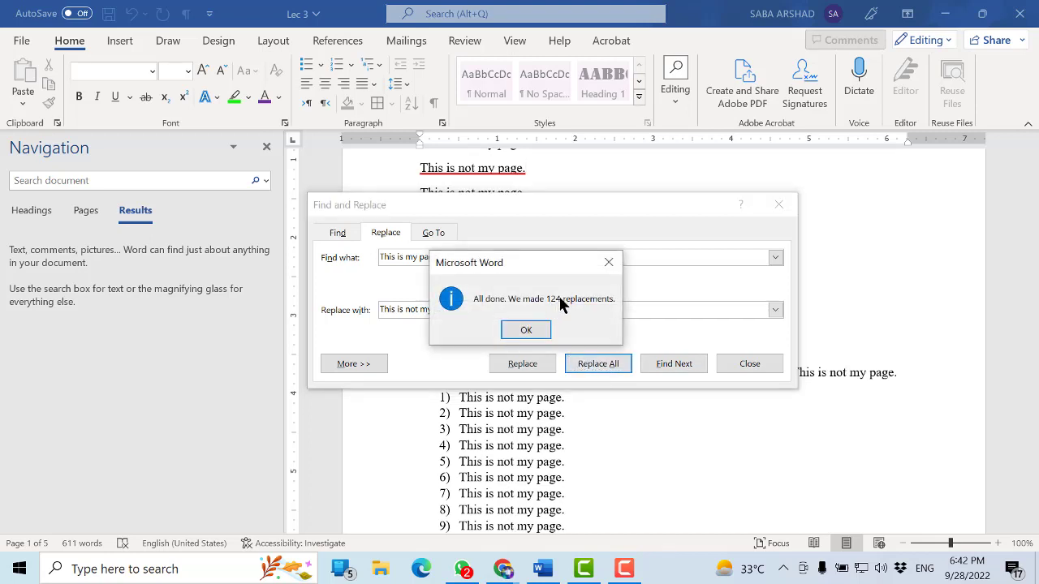
left_click(526, 329)
left_click(750, 364)
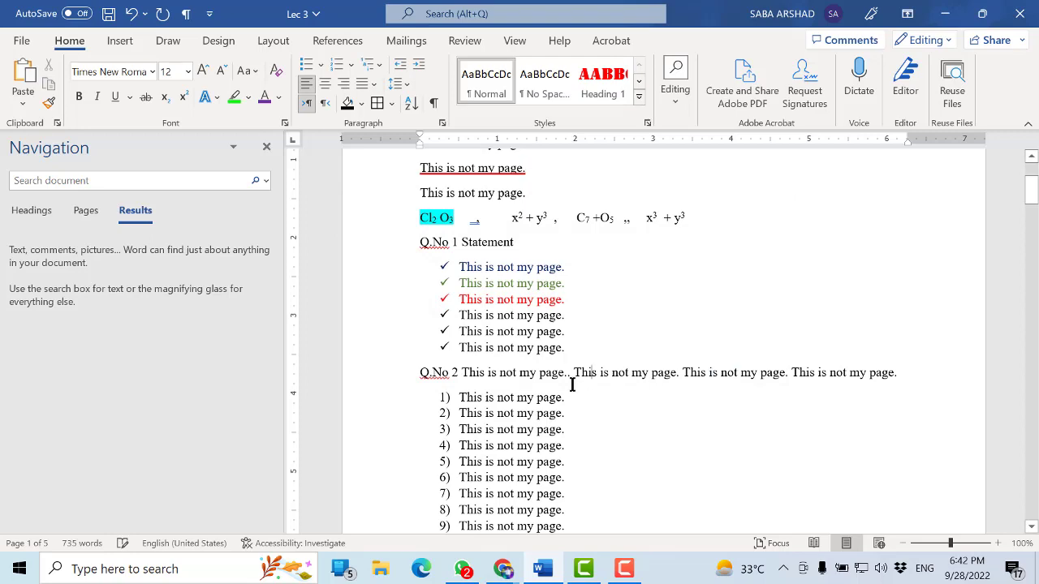
Check the replaced sentences in the lists, table and paragraphs down to the headings page, and save the document
scroll(526, 345, "down", 2)
scroll(513, 345, "down", 6)
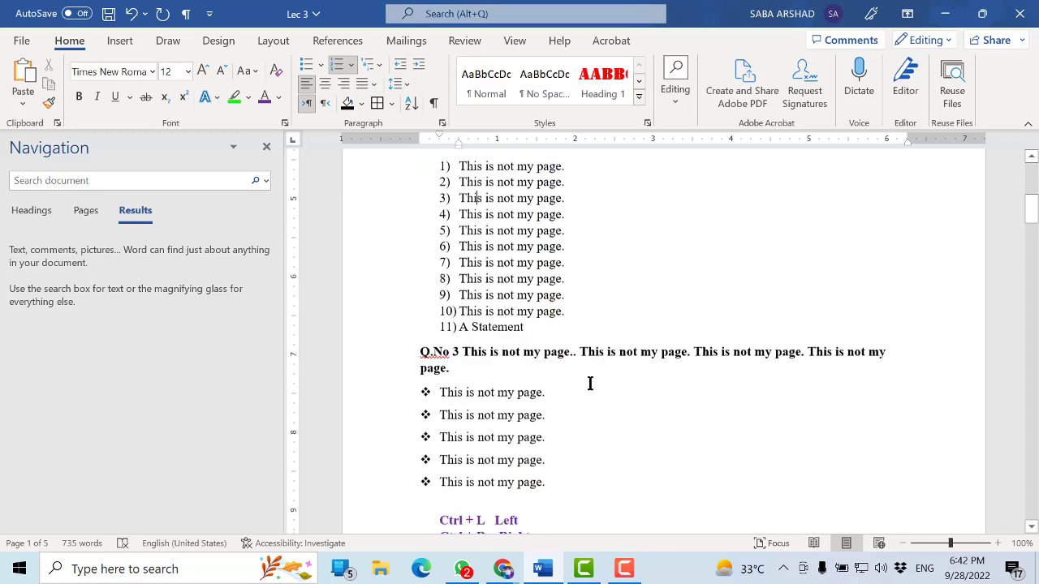
left_click(498, 307)
scroll(505, 363, "down", 15)
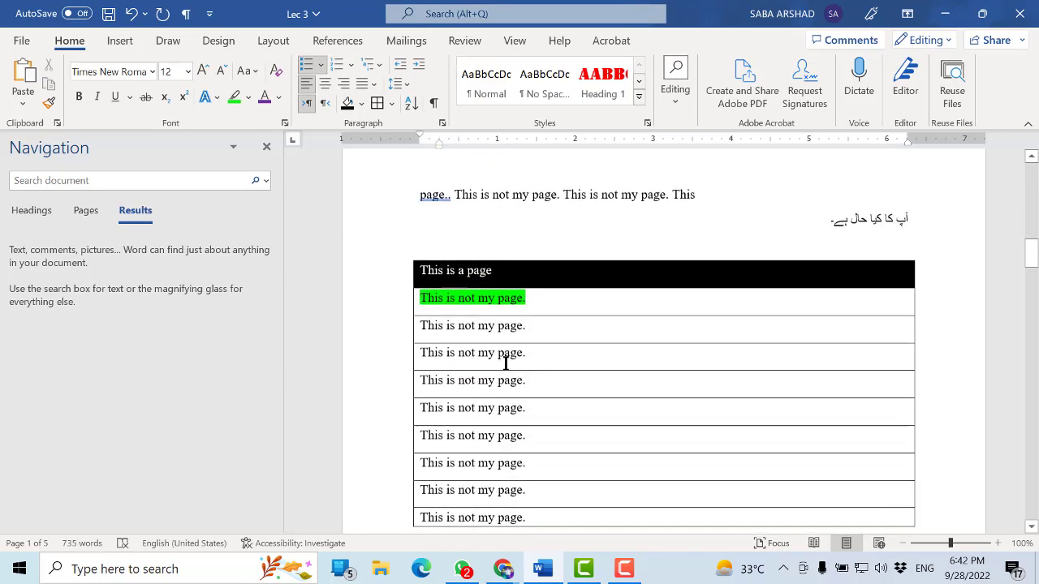
scroll(505, 363, "down", 7)
left_click(503, 352)
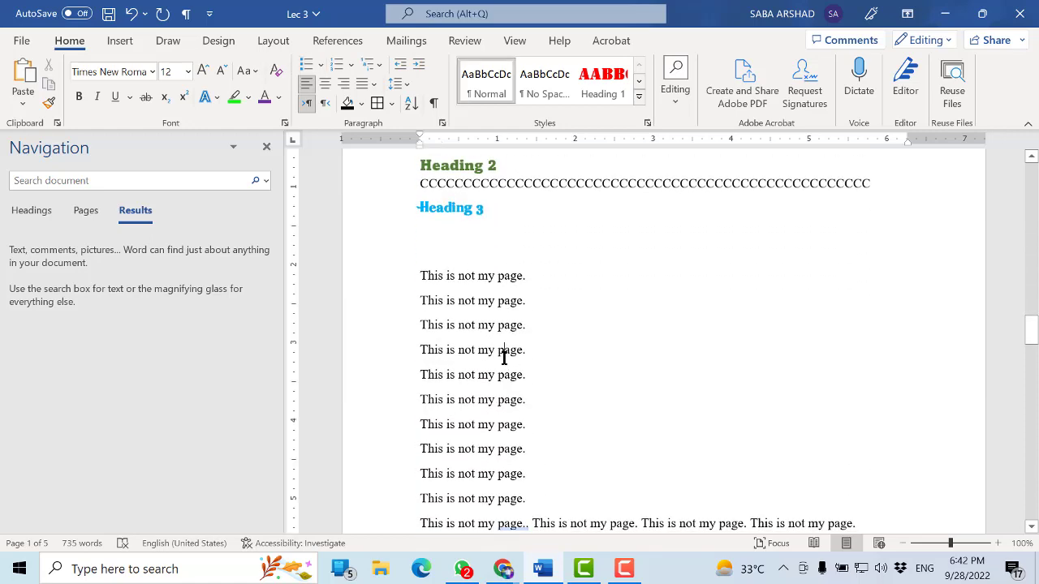
key("ctrl+s")
scroll(503, 355, "up", 6)
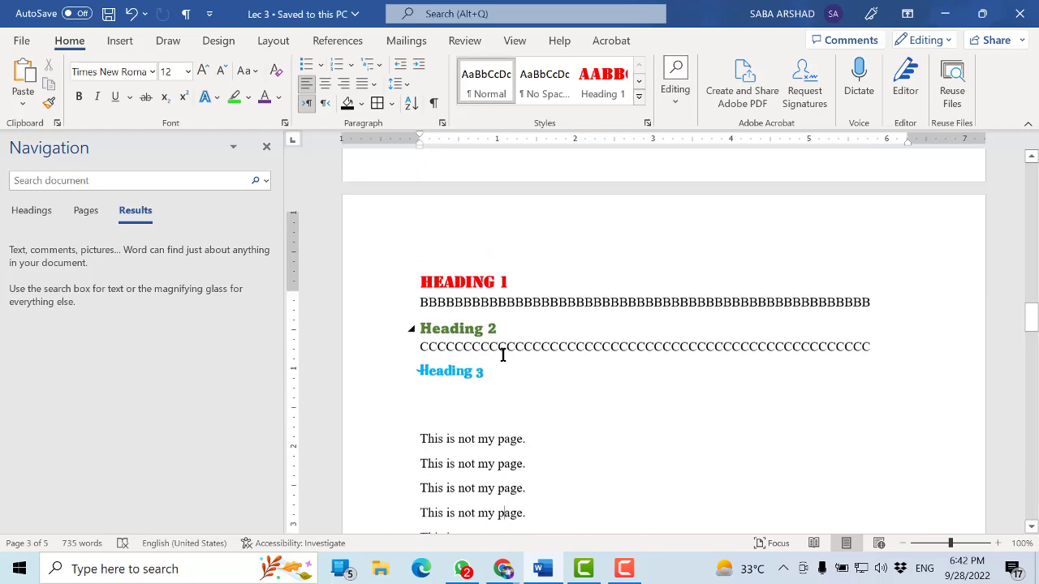